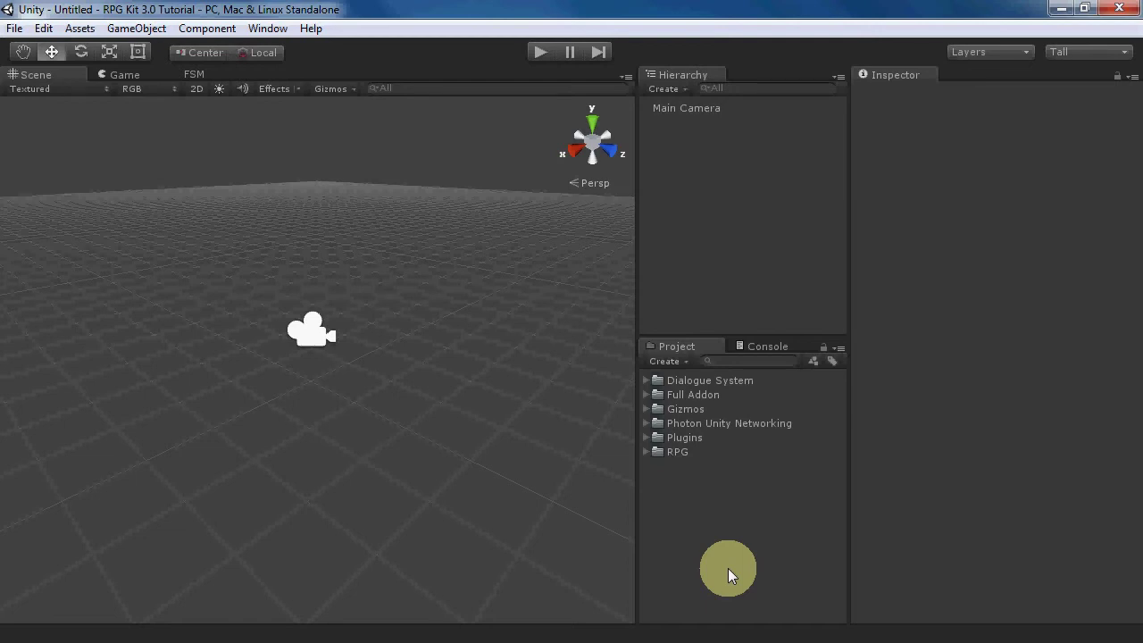
# - Import Unity UI Support.unitypackage from Dialogue System/Scripts as a custom package, importing all files
pyautogui.click(80, 27)
pyautogui.moveTo(125, 153)
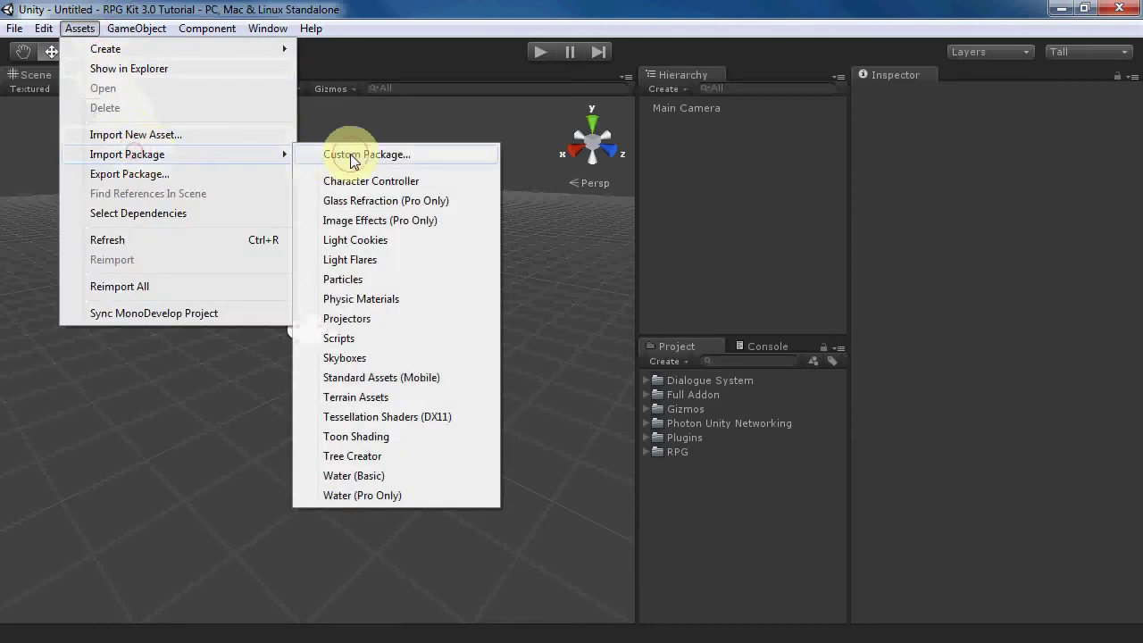
pyautogui.click(352, 156)
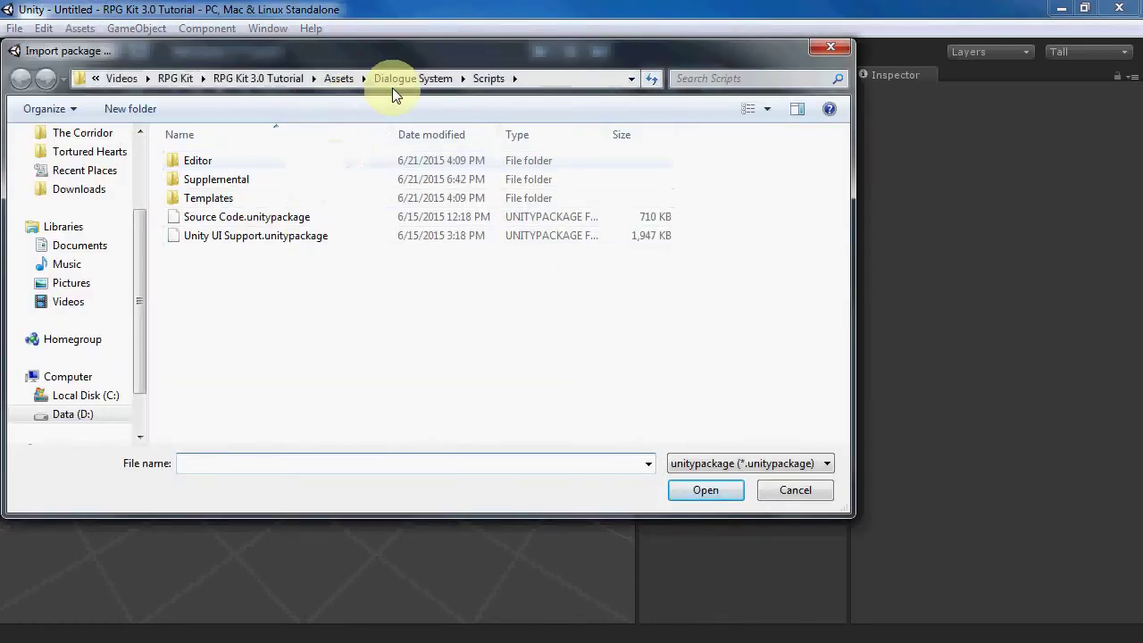
pyautogui.click(218, 237)
pyautogui.click(692, 489)
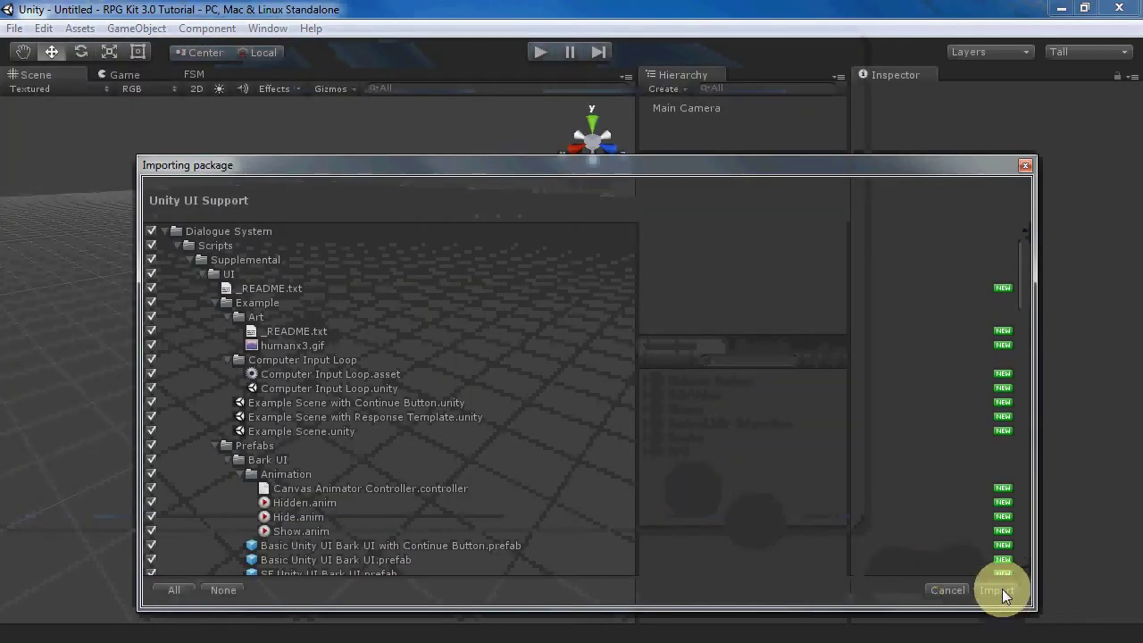
pyautogui.click(1000, 589)
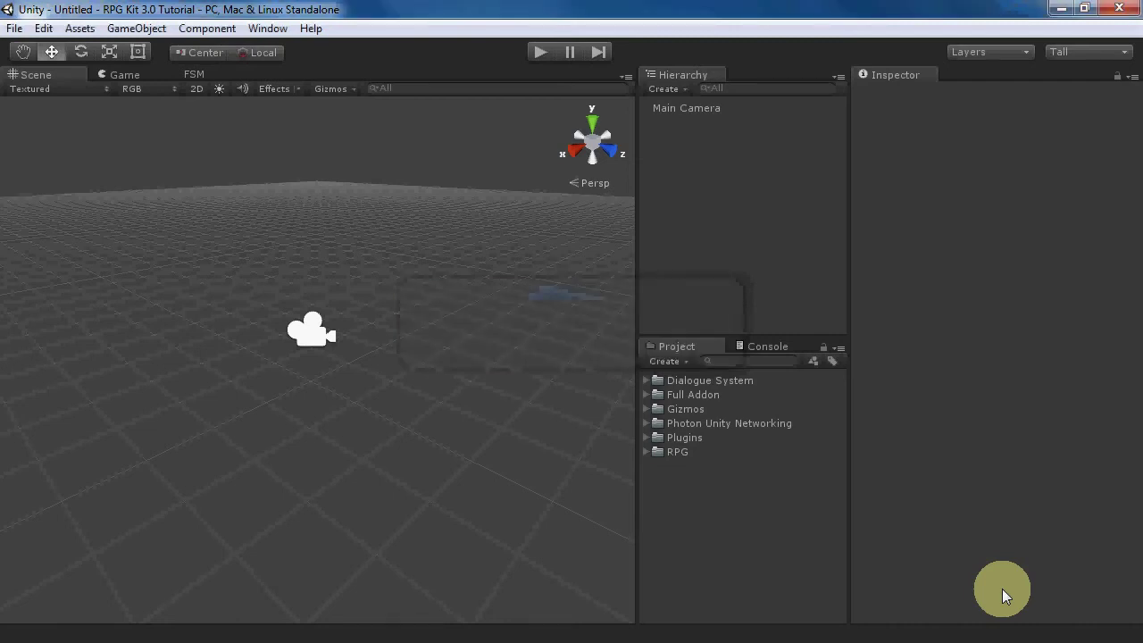
# - Import ICode Support.unitypackage from Dialogue System's Third Party Support folder as a custom package
pyautogui.click(80, 27)
pyautogui.moveTo(128, 154)
pyautogui.click(343, 156)
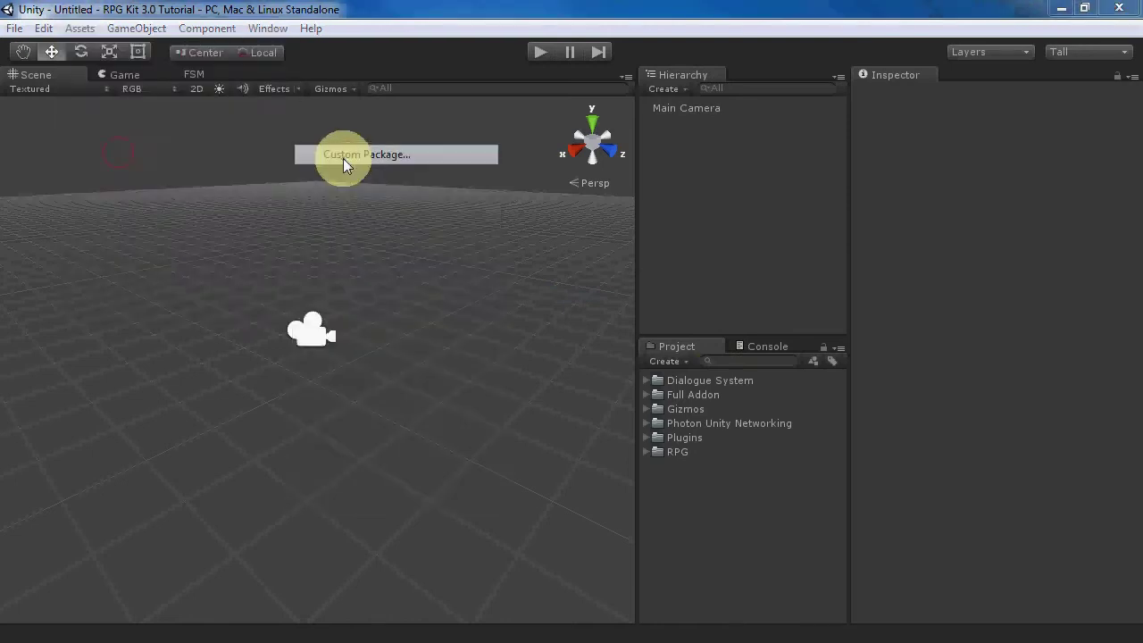
pyautogui.click(420, 78)
pyautogui.doubleClick(200, 256)
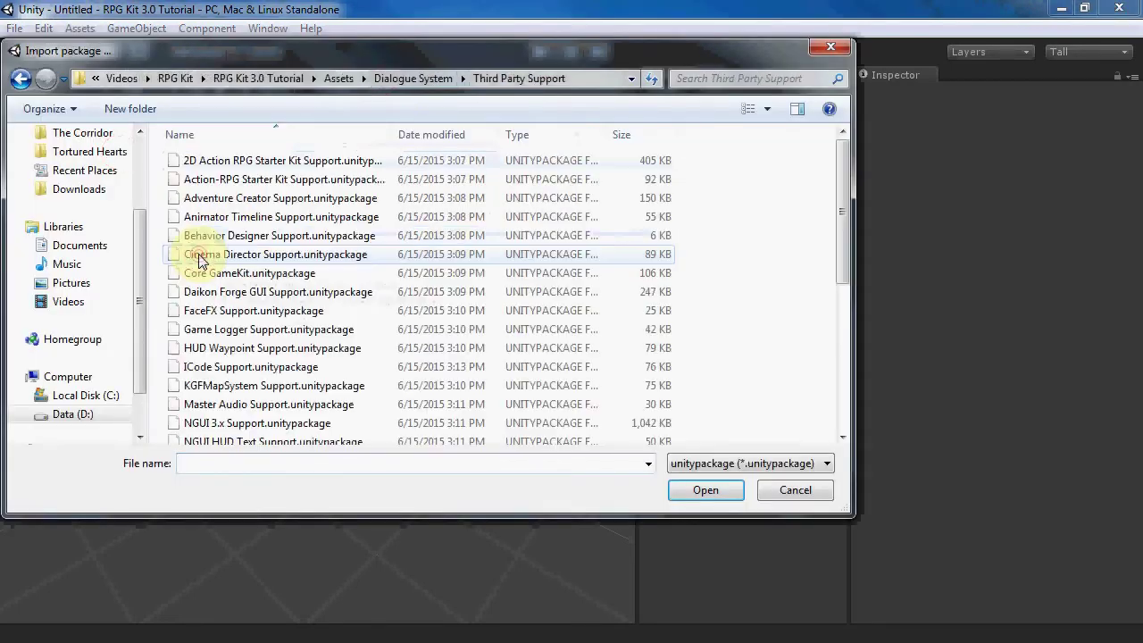
pyautogui.click(205, 366)
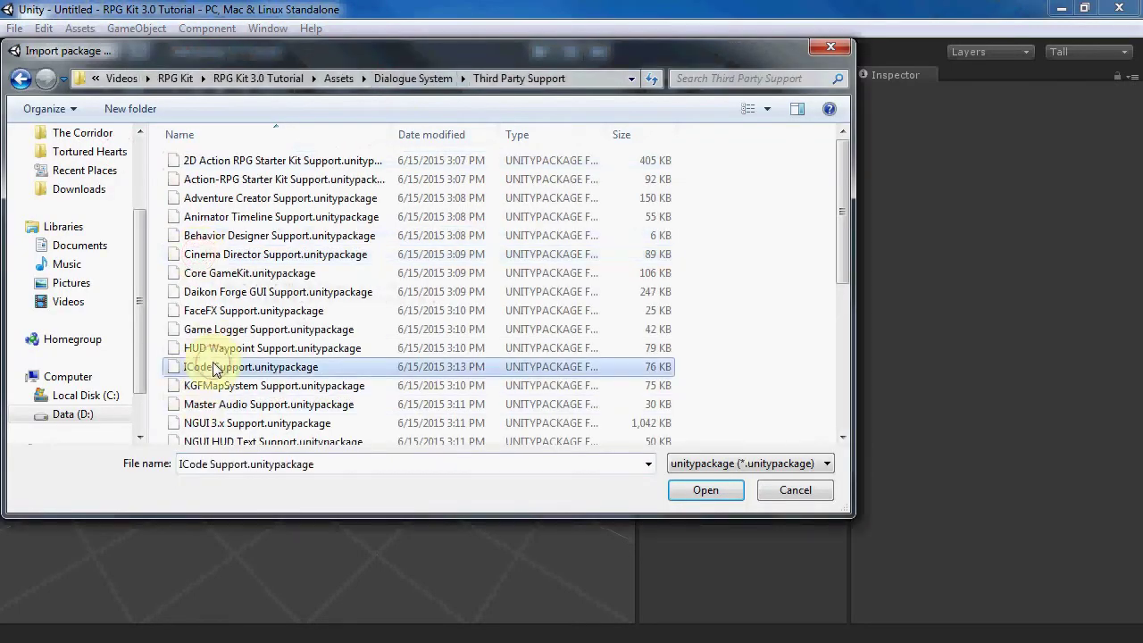
pyautogui.click(702, 488)
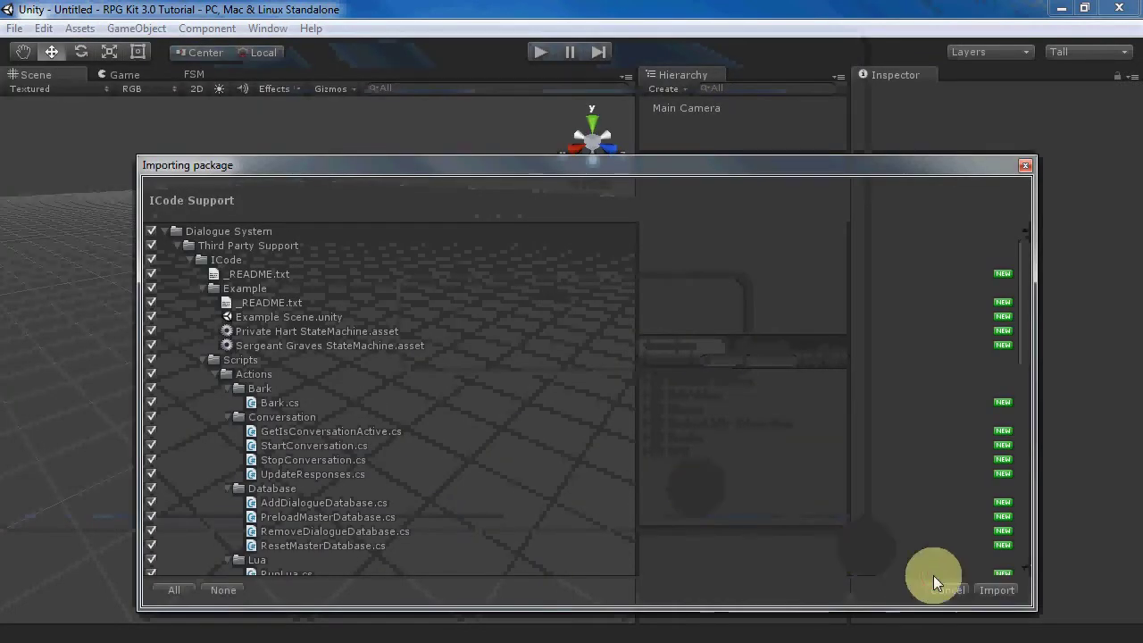
pyautogui.click(999, 593)
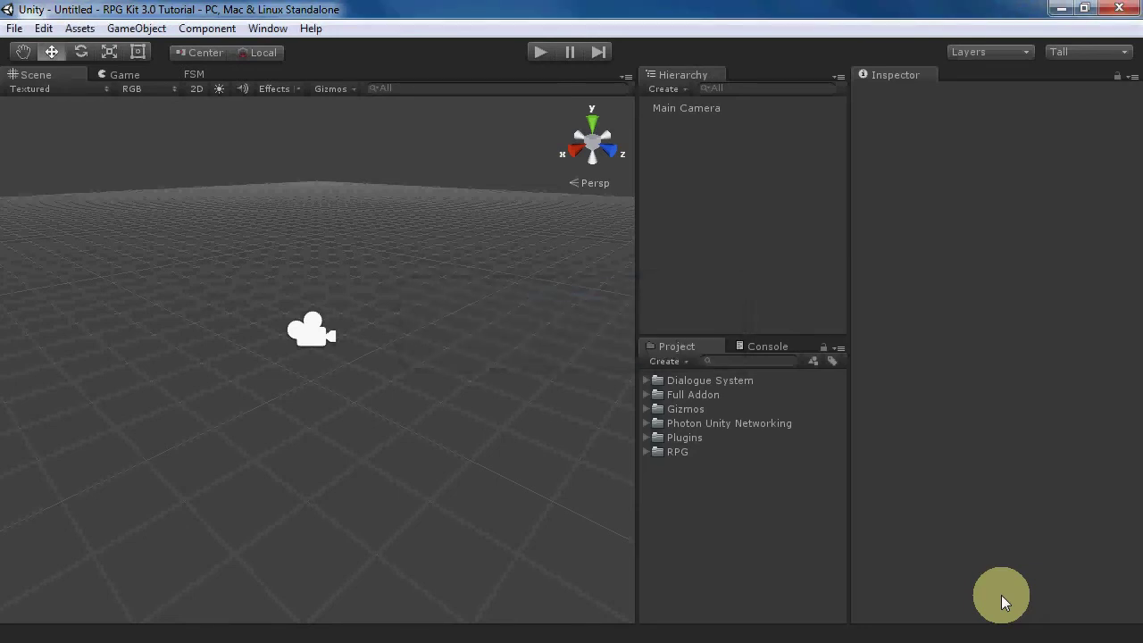
# - Import RPG Kit Support.unitypackage from the Third Party Support folder as a custom package
pyautogui.click(80, 28)
pyautogui.moveTo(265, 159)
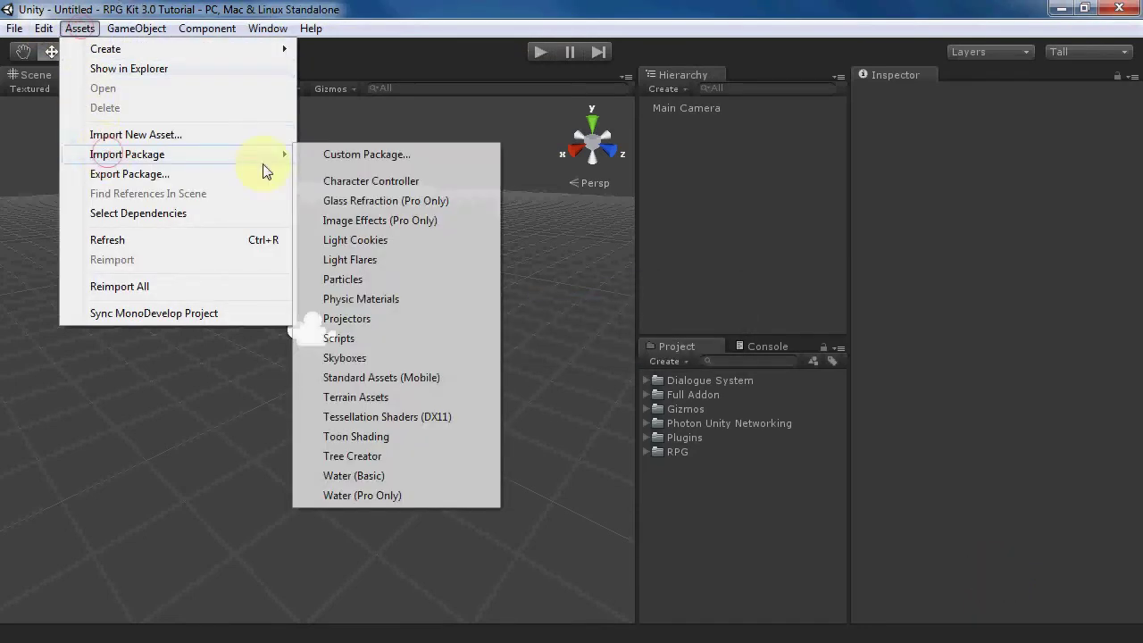
pyautogui.click(340, 154)
pyautogui.moveTo(840, 233); pyautogui.dragTo(834, 447)
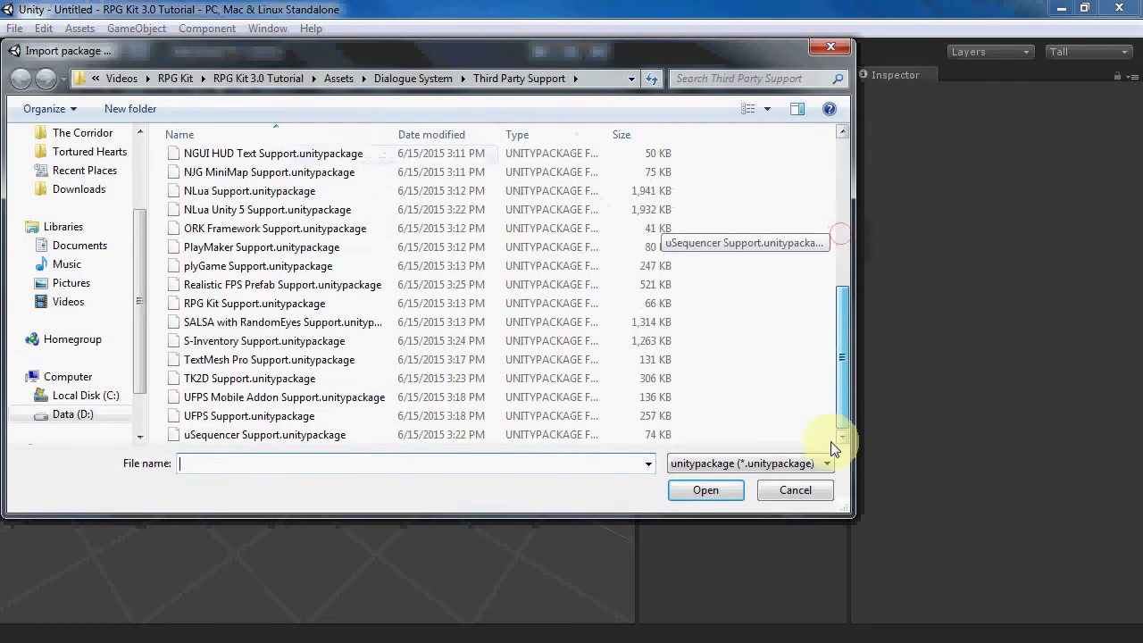
pyautogui.click(244, 303)
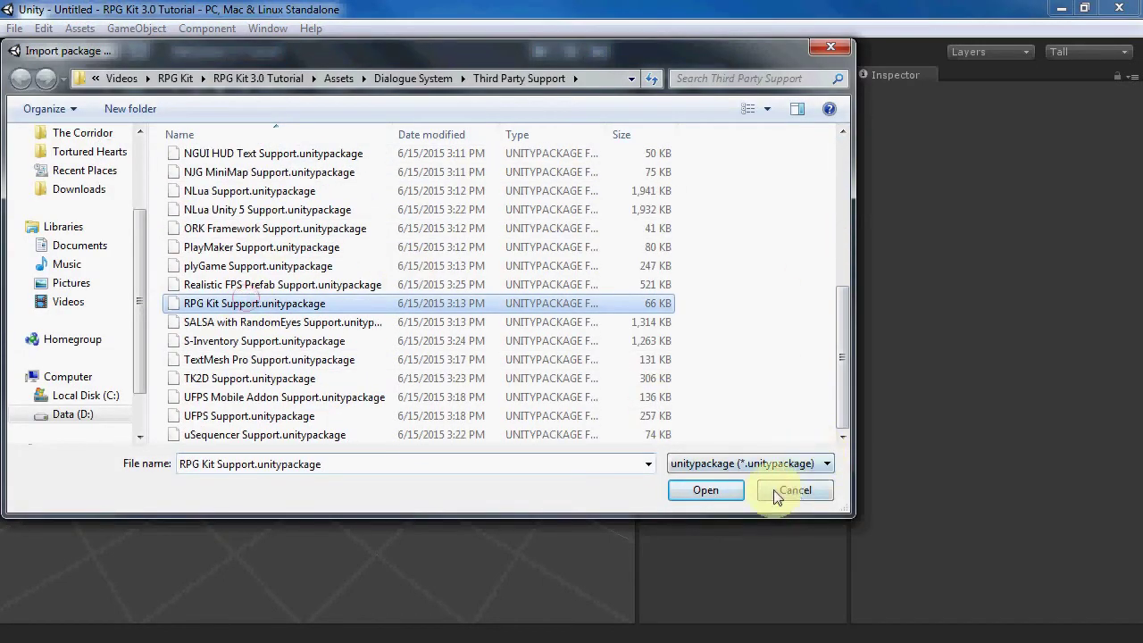
pyautogui.click(727, 484)
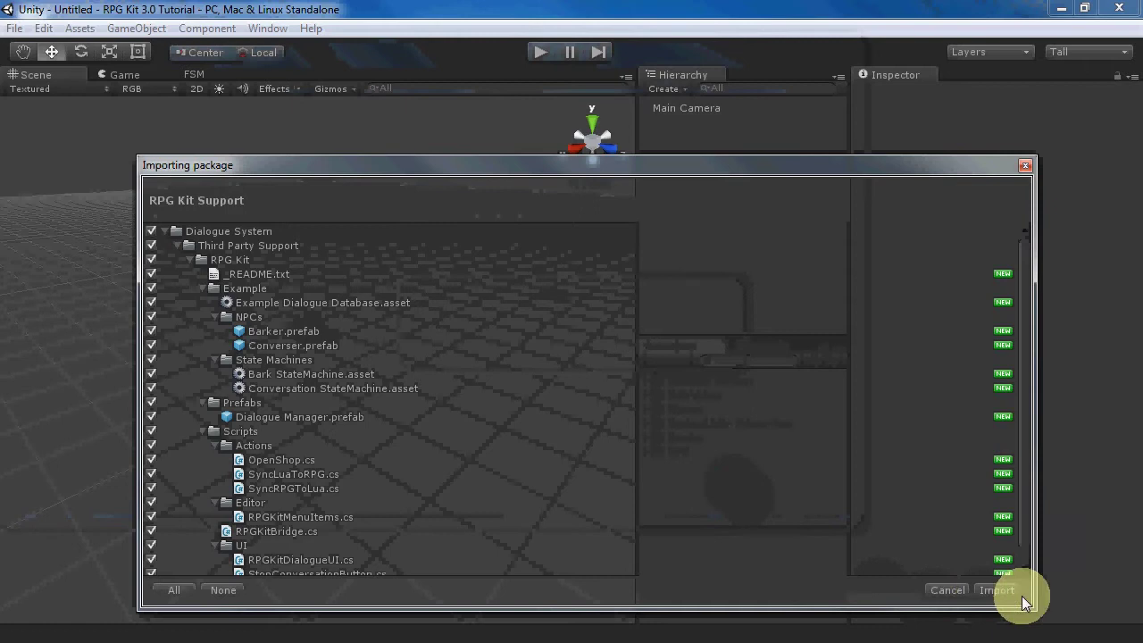
pyautogui.click(979, 587)
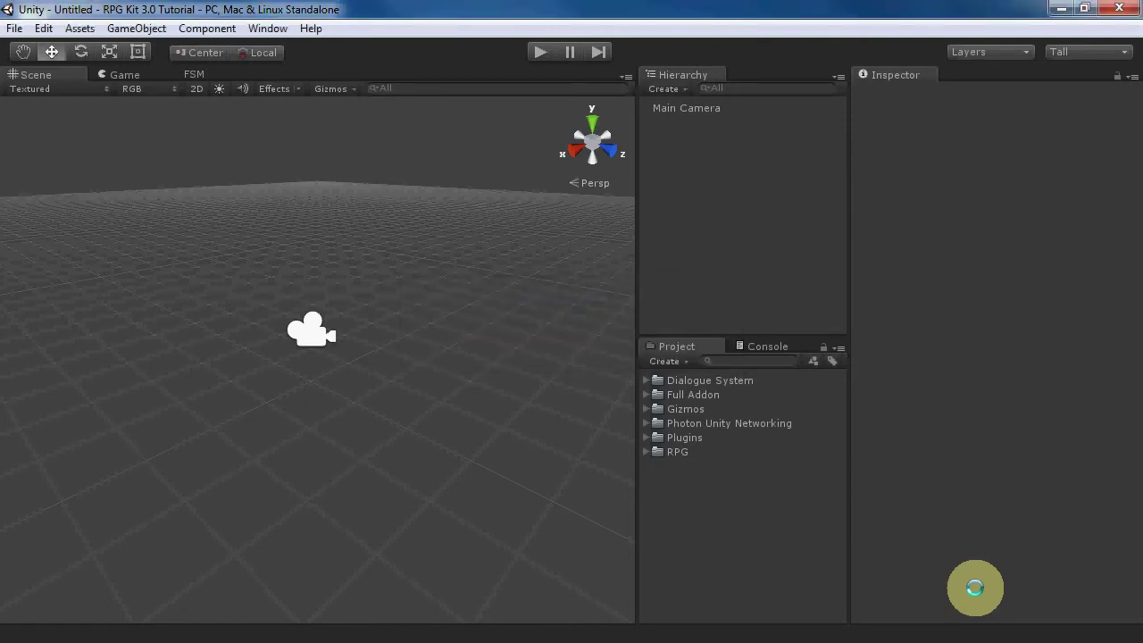
# - Open the Loading scene from the RPG folder in the Project panel
pyautogui.click(648, 450)
pyautogui.moveTo(843, 406); pyautogui.dragTo(835, 560)
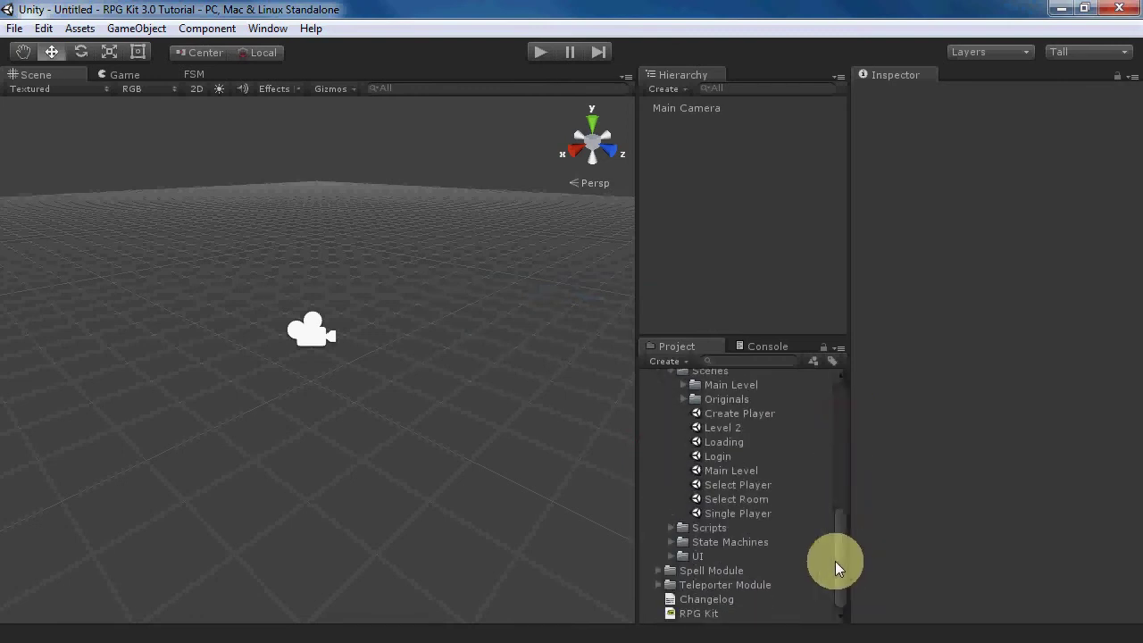
pyautogui.doubleClick(732, 442)
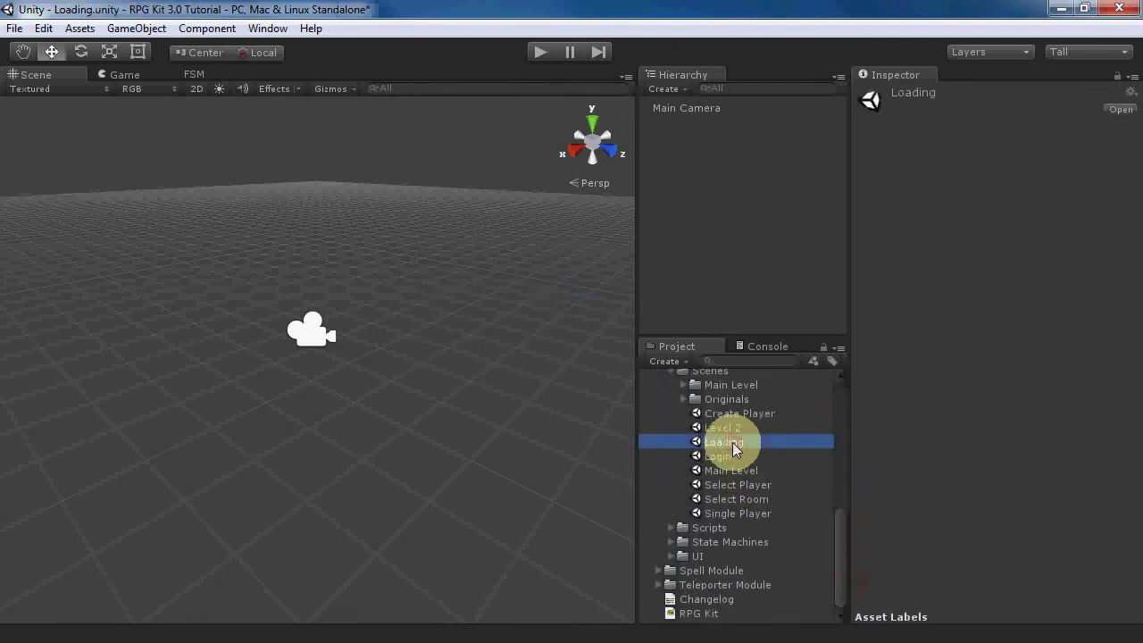
# - Add the RPG Kit Dialogue Manager prefab to the Loading scene's Hierarchy and save the scene
pyautogui.scroll(10, 688, 464)
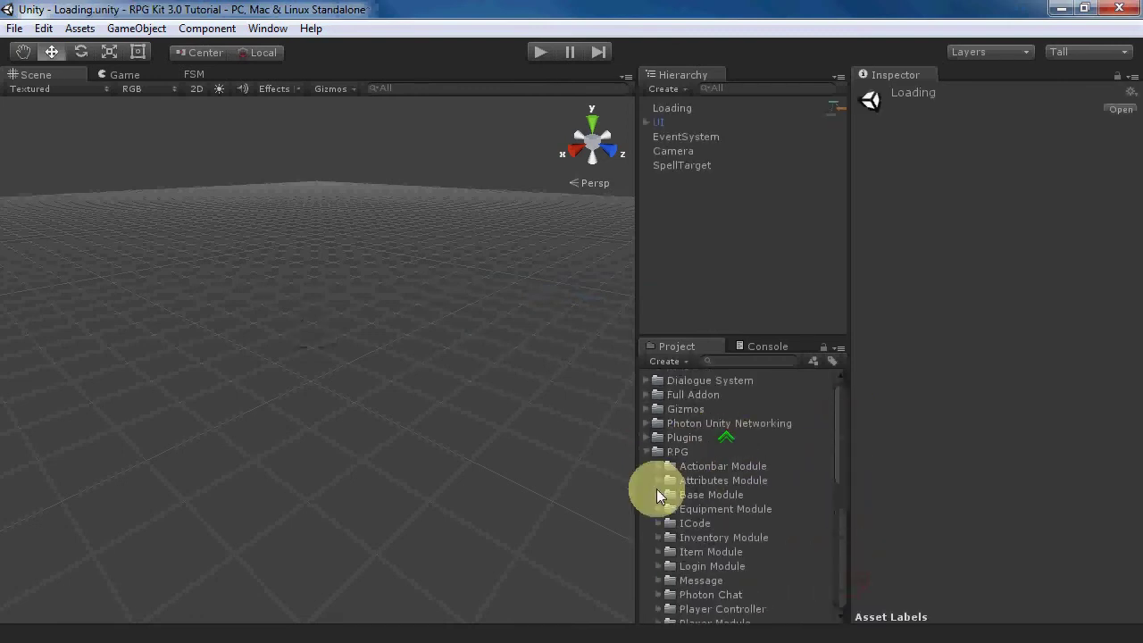
pyautogui.click(648, 380)
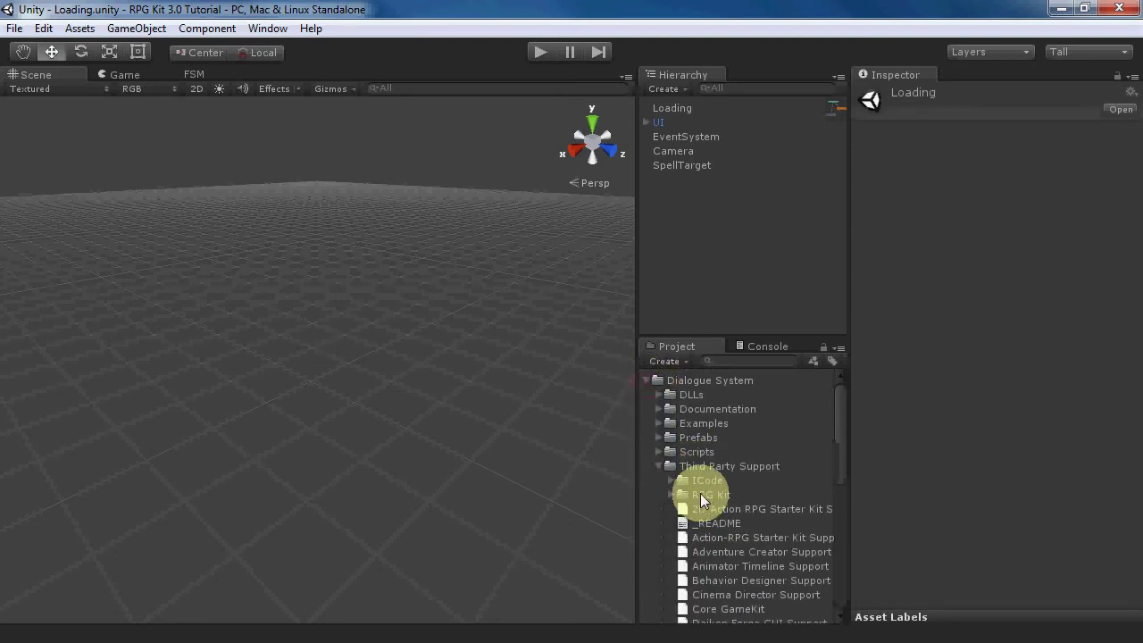
pyautogui.click(674, 494)
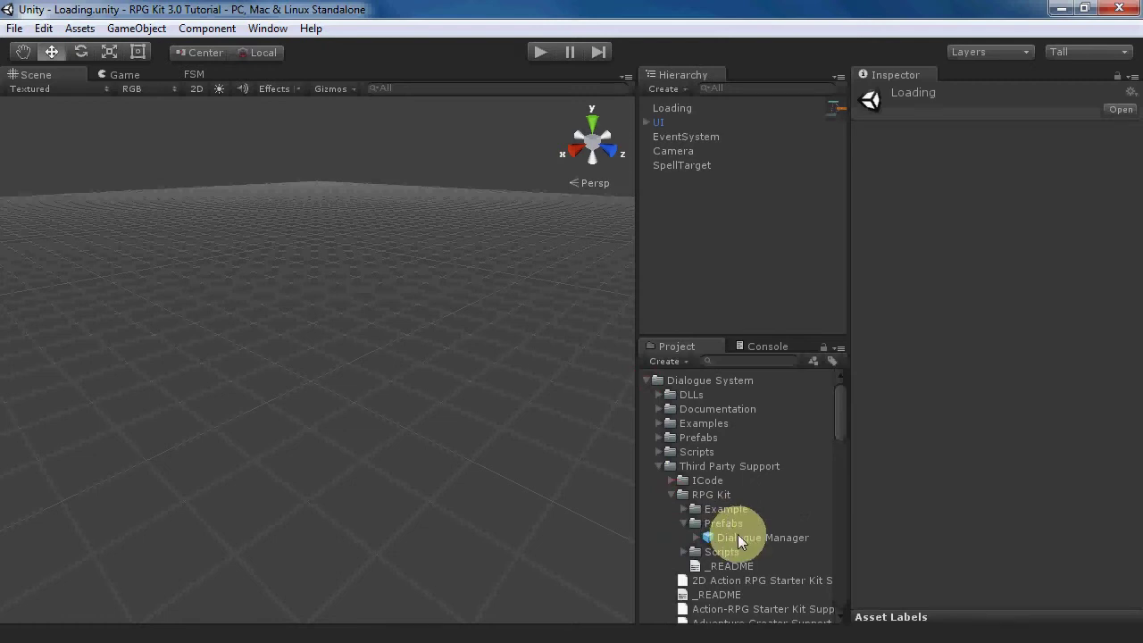
pyautogui.moveTo(737, 534); pyautogui.dragTo(724, 253)
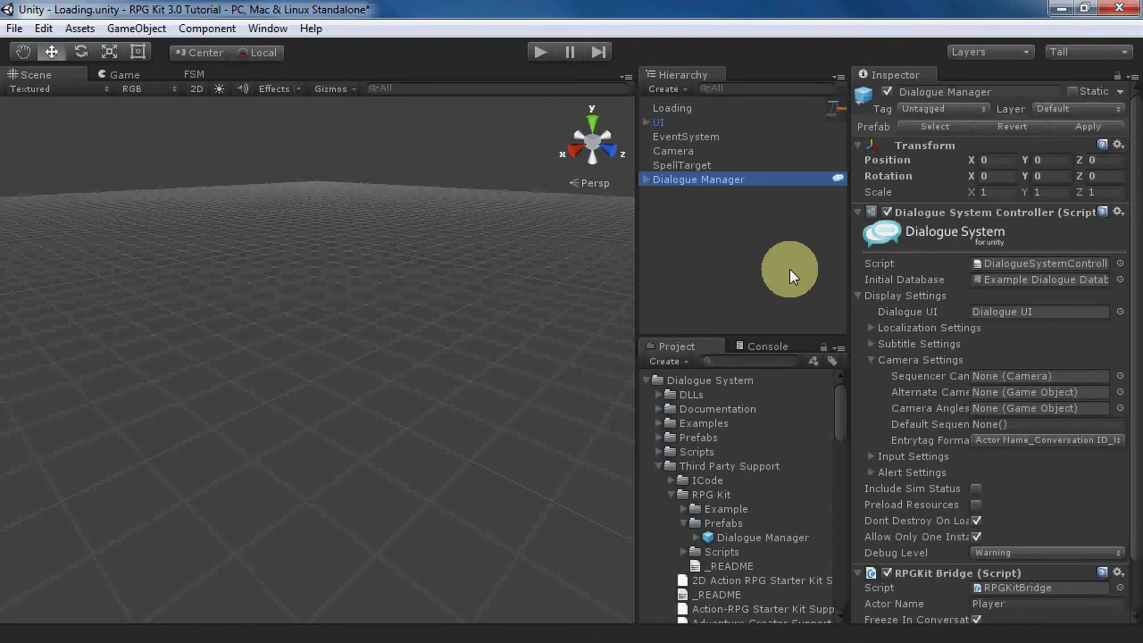
pyautogui.click(14, 28)
pyautogui.click(43, 94)
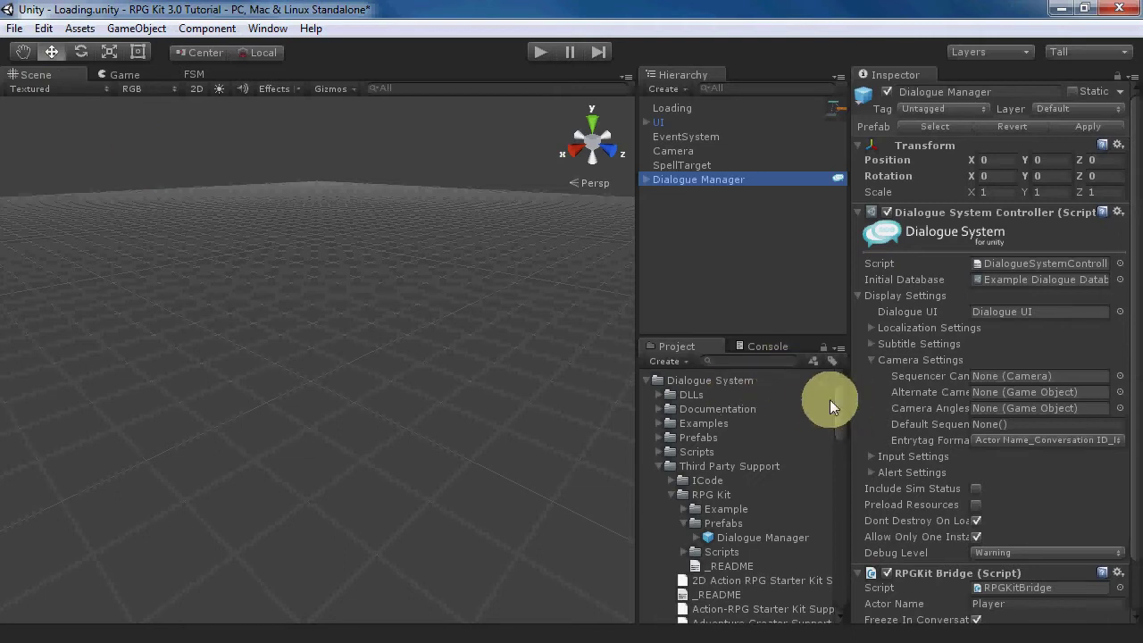
pyautogui.click(656, 380)
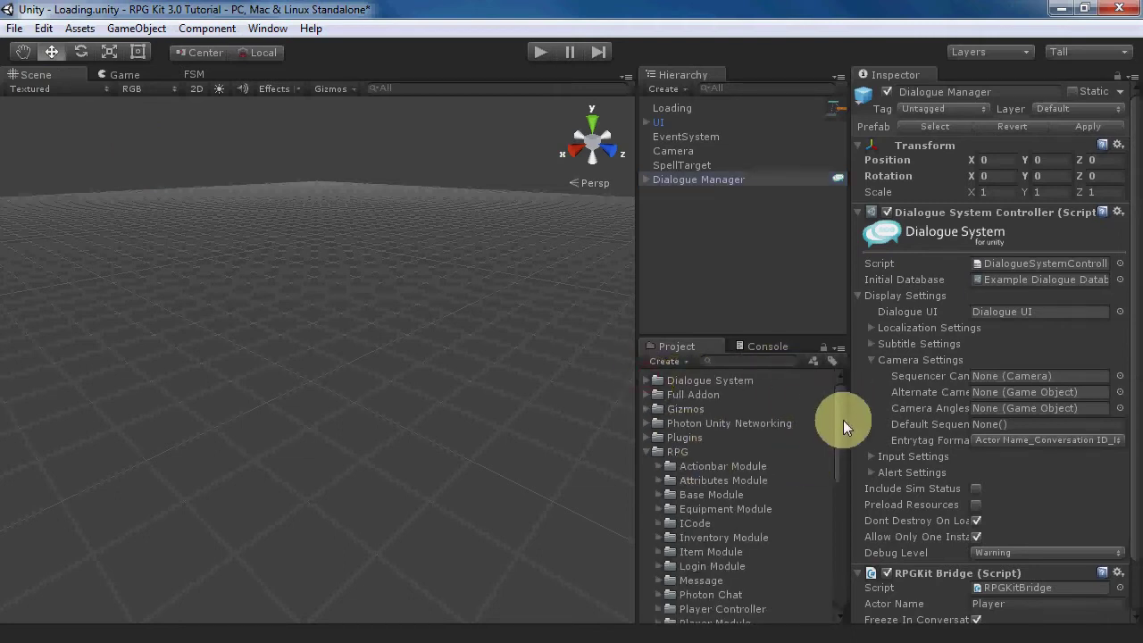
# - Open the Main Level scene, saving the changes to the Loading scene
pyautogui.moveTo(843, 419); pyautogui.dragTo(852, 573)
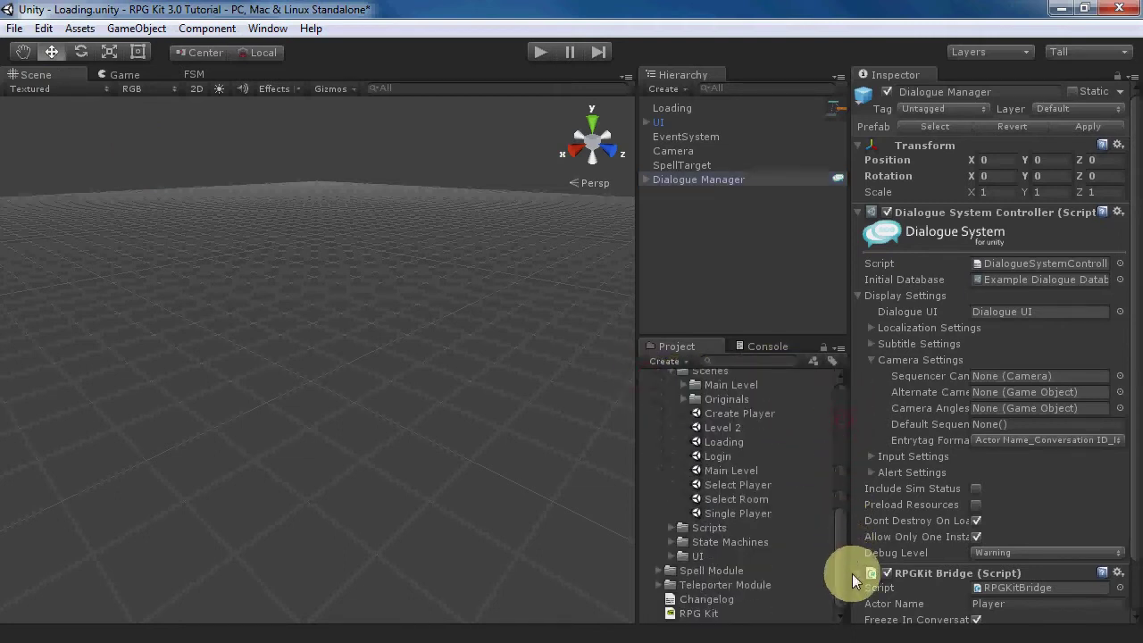
pyautogui.doubleClick(723, 471)
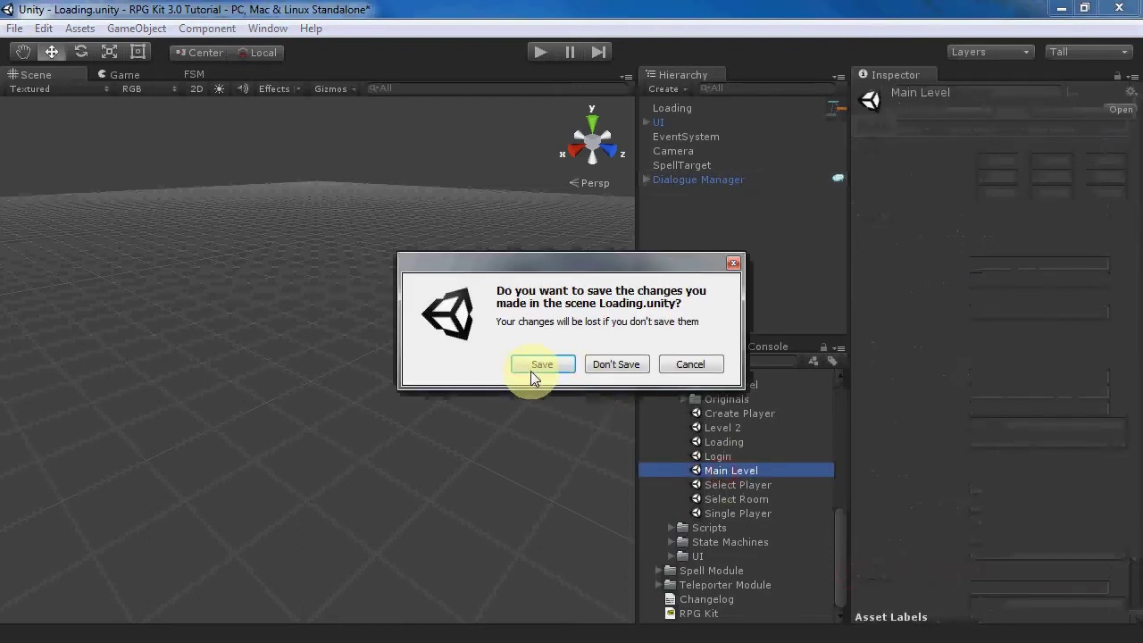
pyautogui.click(532, 373)
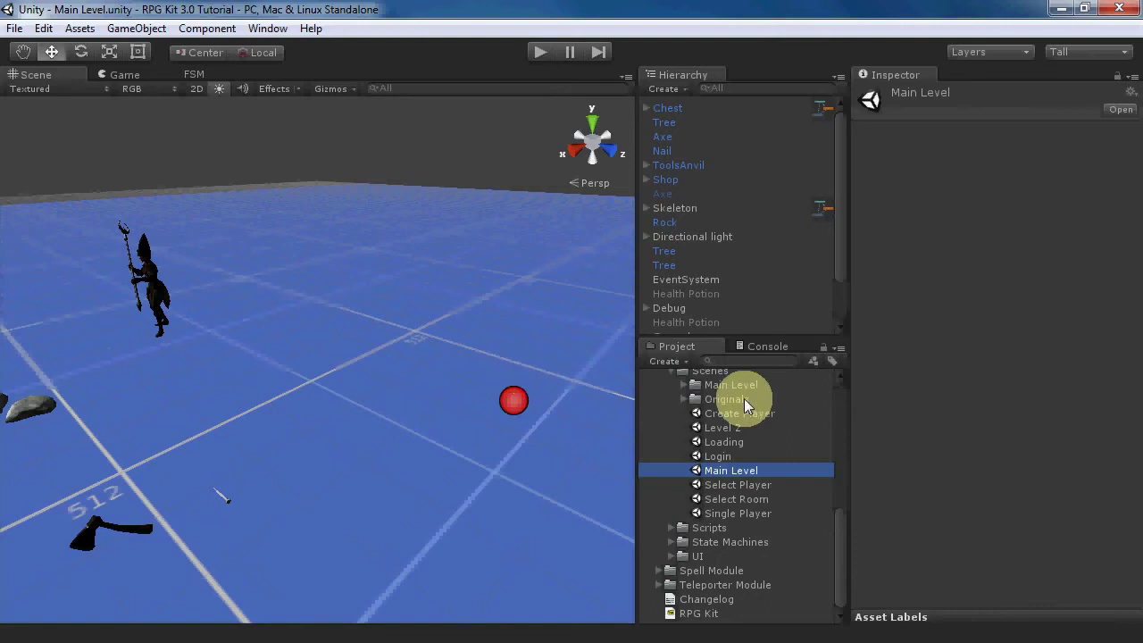
# - Expand Dialogue System > Third Party Support > RPG Kit > Example > NPCs to reveal the NPC prefabs
pyautogui.moveTo(843, 532); pyautogui.dragTo(782, 391)
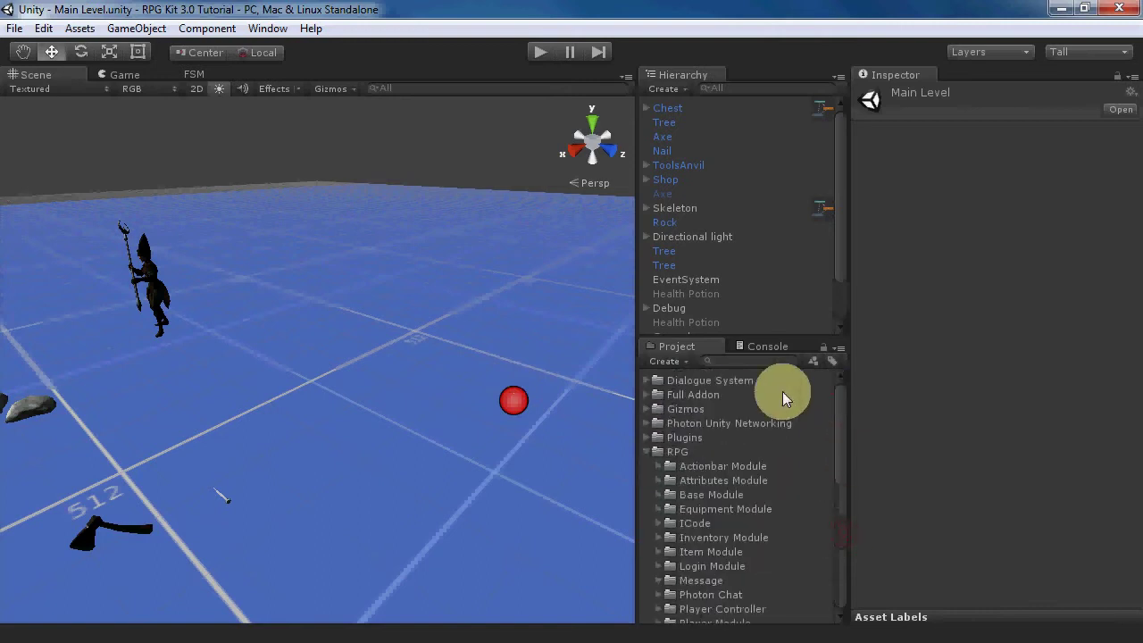
pyautogui.click(651, 381)
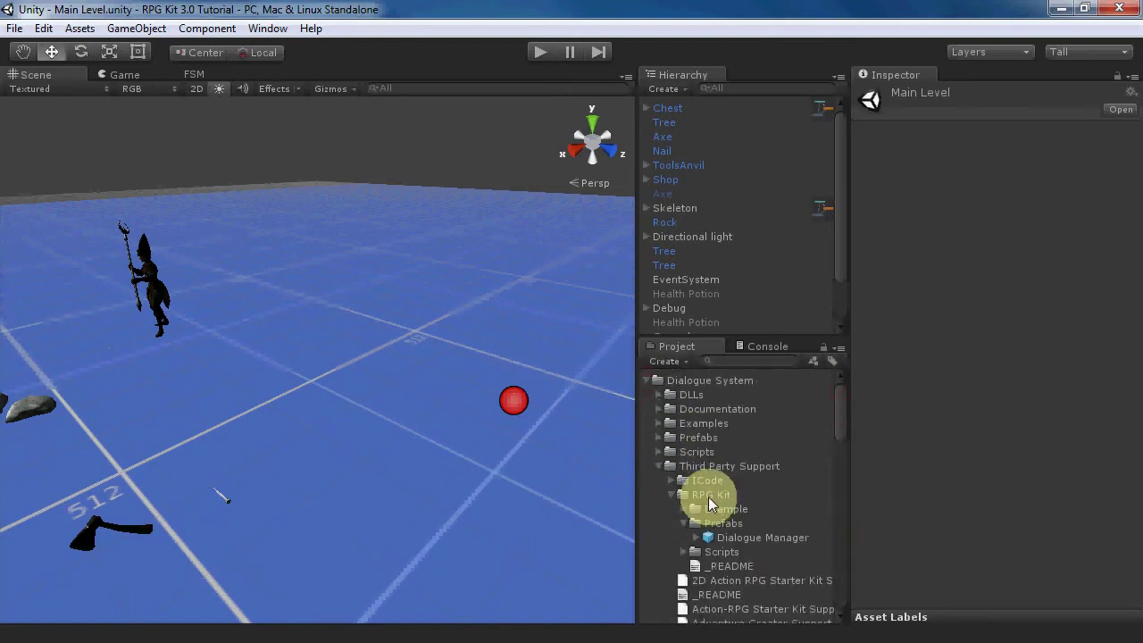
pyautogui.click(683, 509)
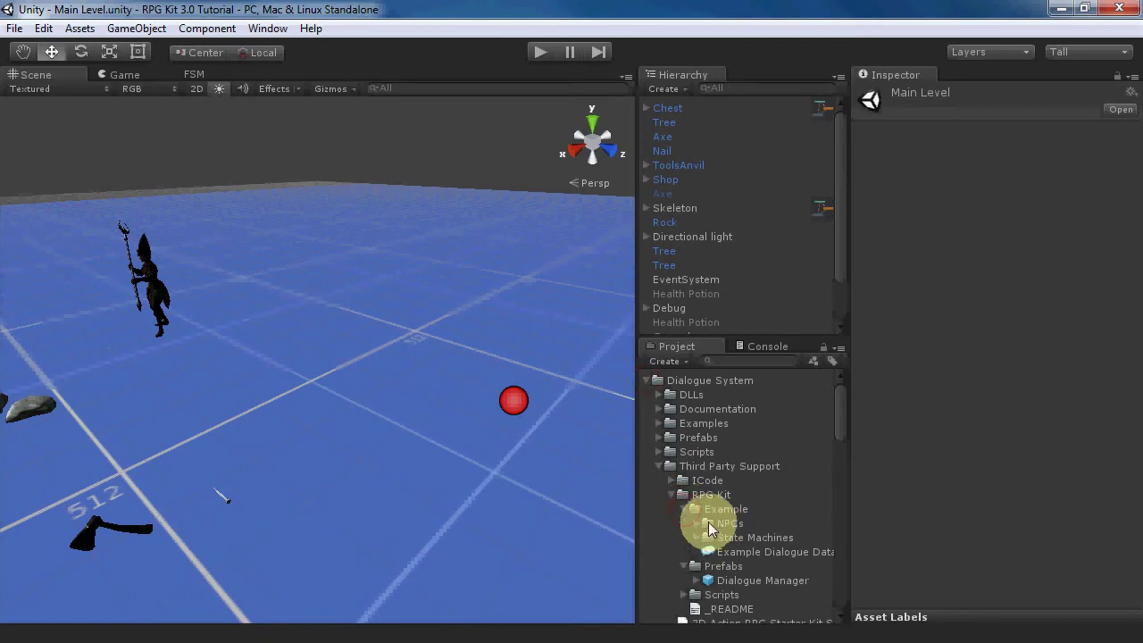
pyautogui.click(697, 525)
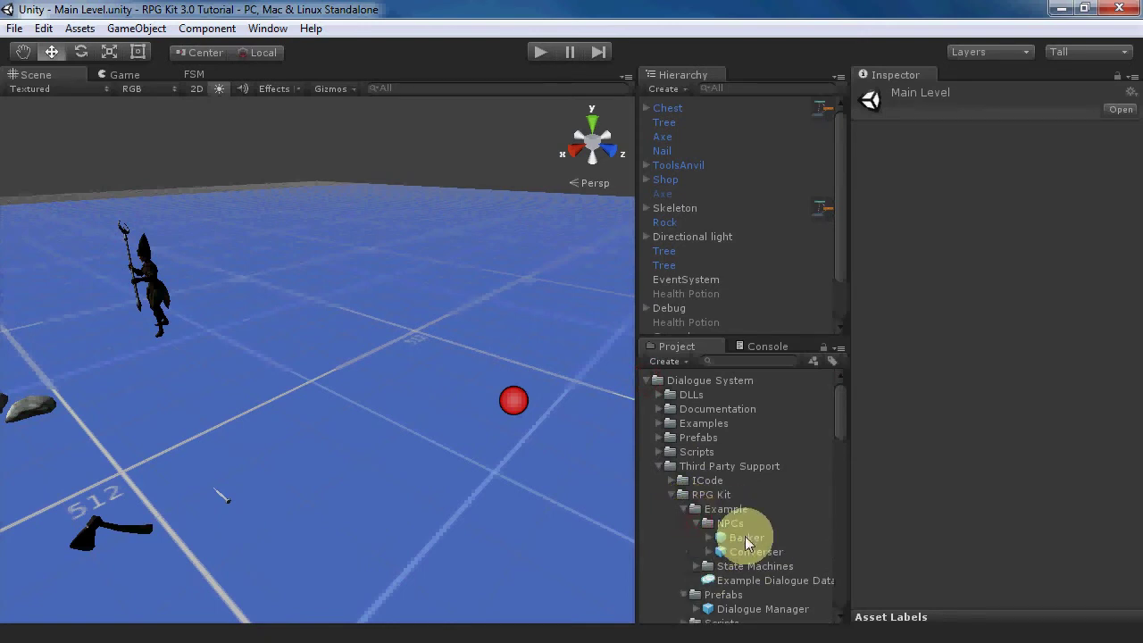
# - Place a Barker NPC in the scene and break its prefab instance link
pyautogui.moveTo(745, 536); pyautogui.dragTo(298, 410)
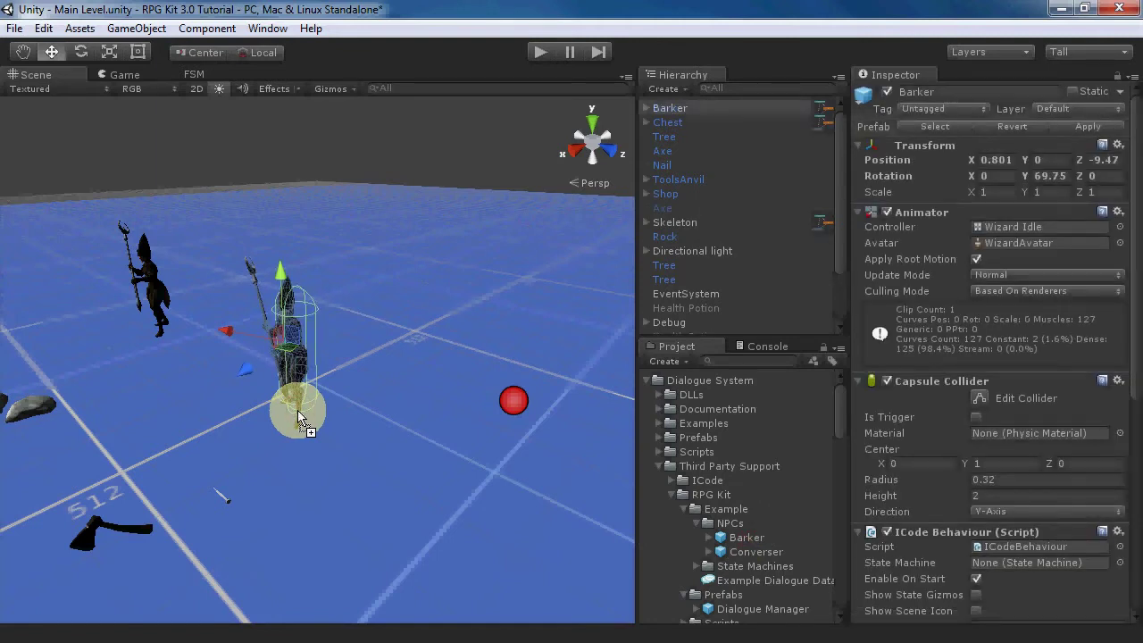
pyautogui.click(136, 27)
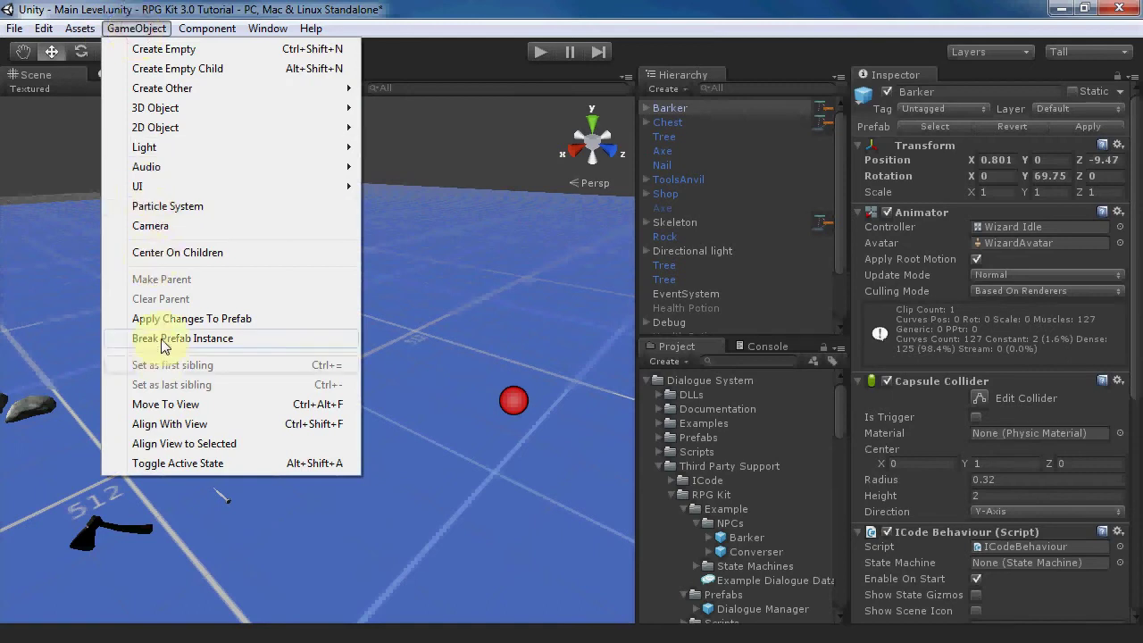
pyautogui.click(159, 338)
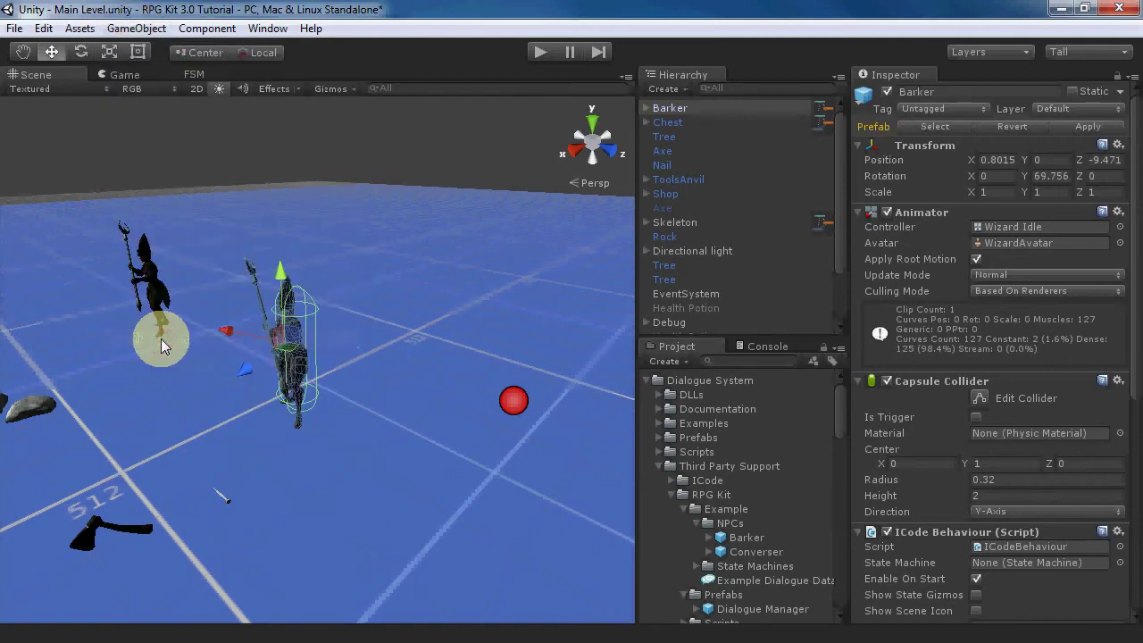
# - Assign the Bark StateMachine to Barker's ICode Behaviour and bind it to the GameObject
pyautogui.moveTo(1132, 224); pyautogui.dragTo(1138, 464)
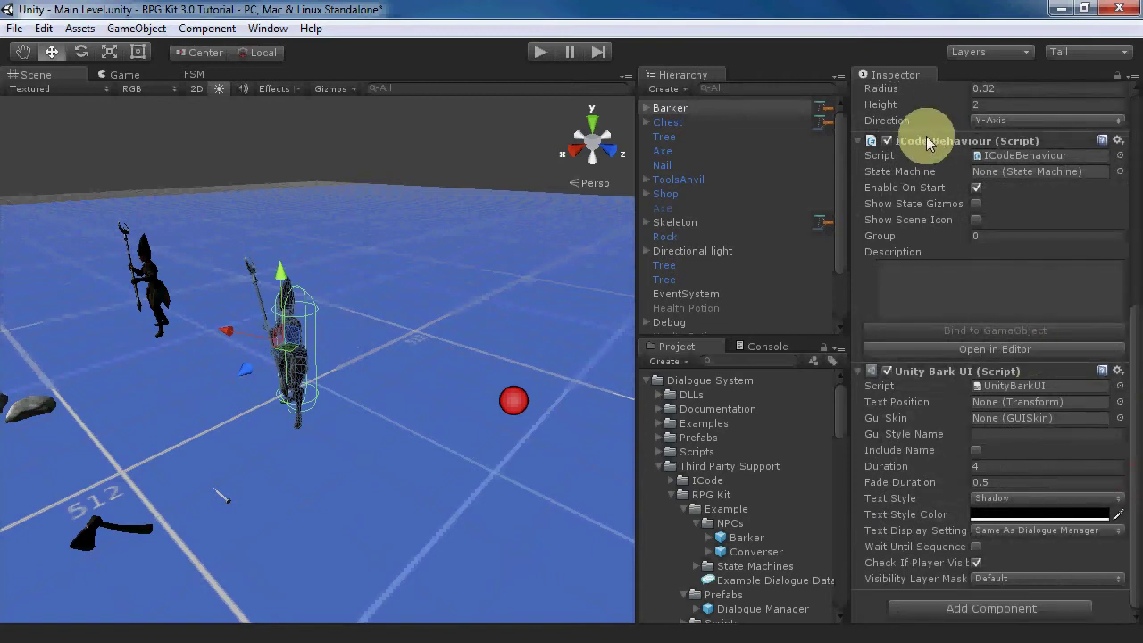
pyautogui.click(700, 562)
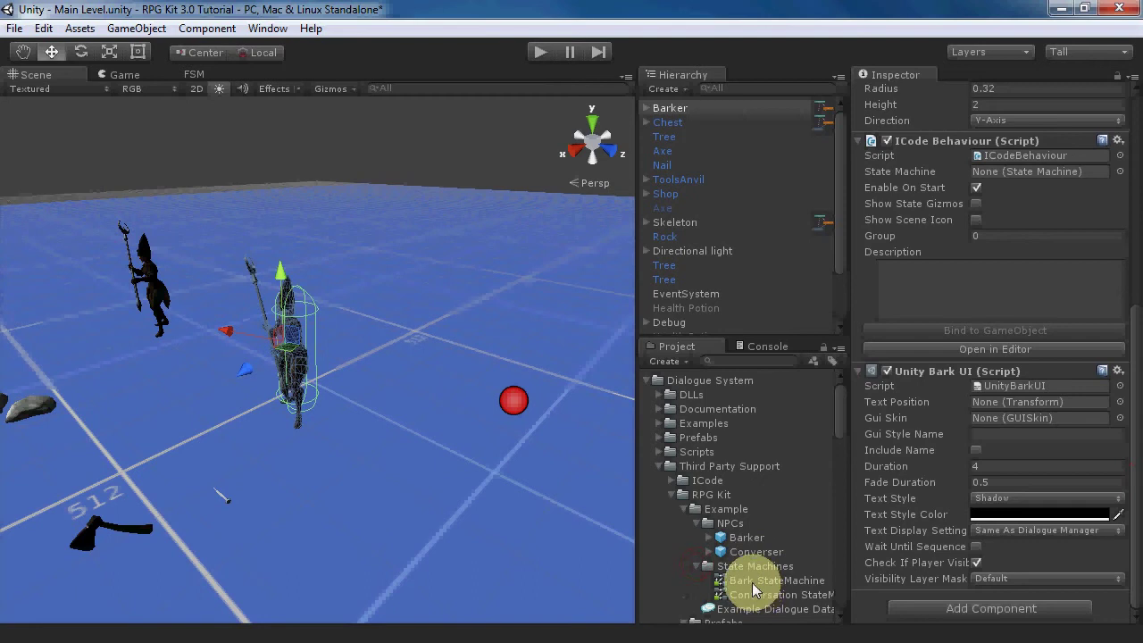
pyautogui.moveTo(752, 582); pyautogui.dragTo(1032, 174)
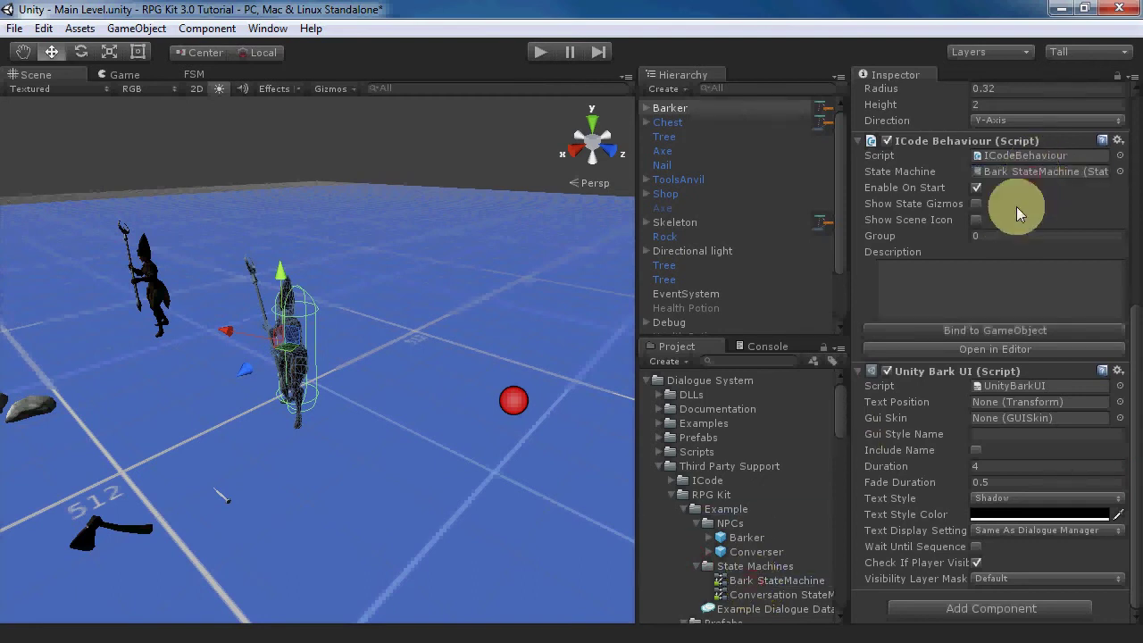
pyautogui.click(979, 332)
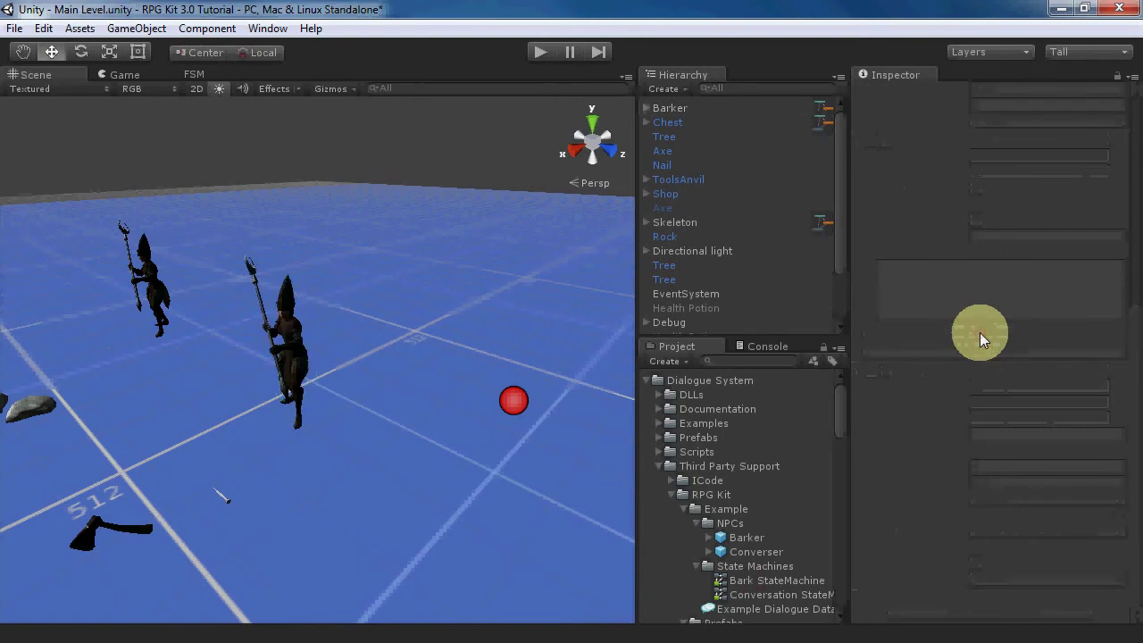
pyautogui.click(669, 108)
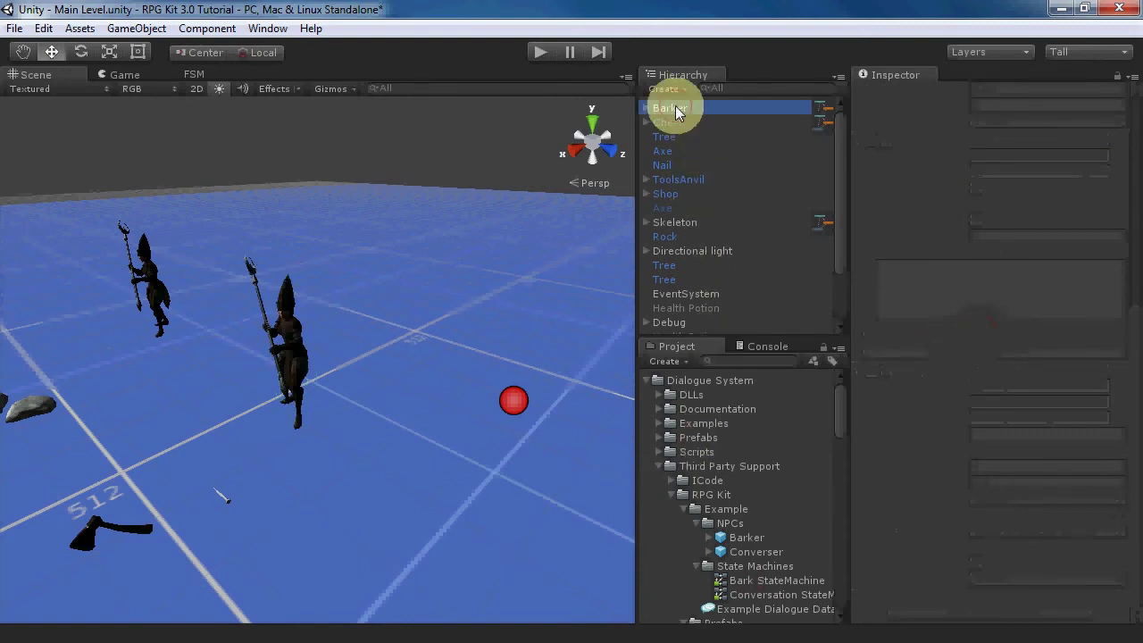
pyautogui.moveTo(1138, 252); pyautogui.dragTo(1122, 469)
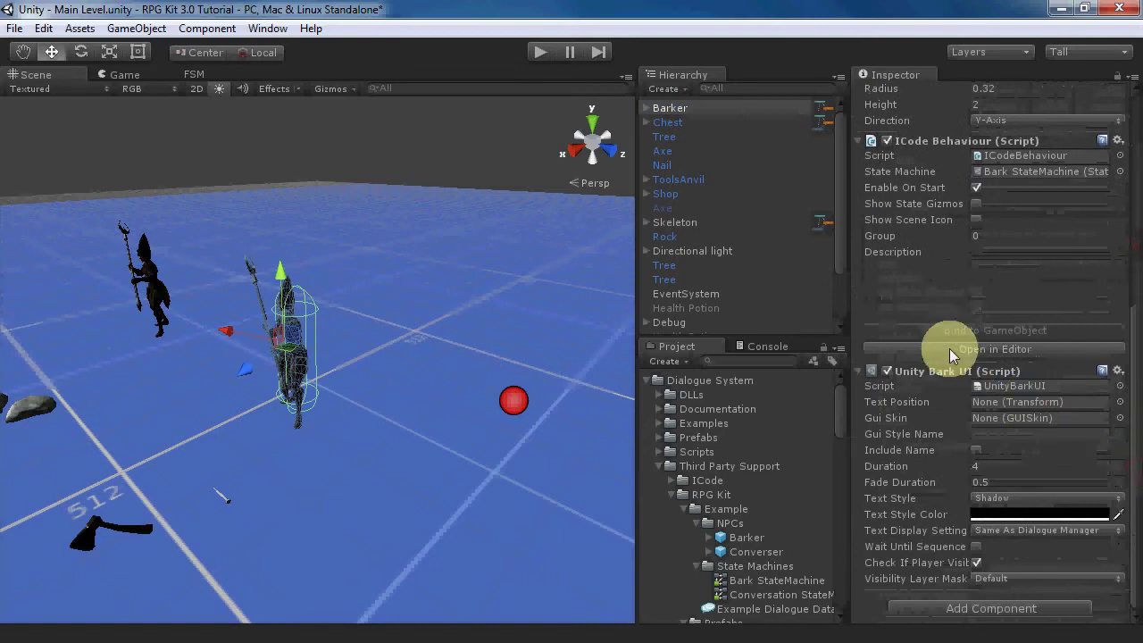
# - Open the Bark StateMachine in the editor and set the Bark state's Conversation to 'Barks'
pyautogui.click(949, 349)
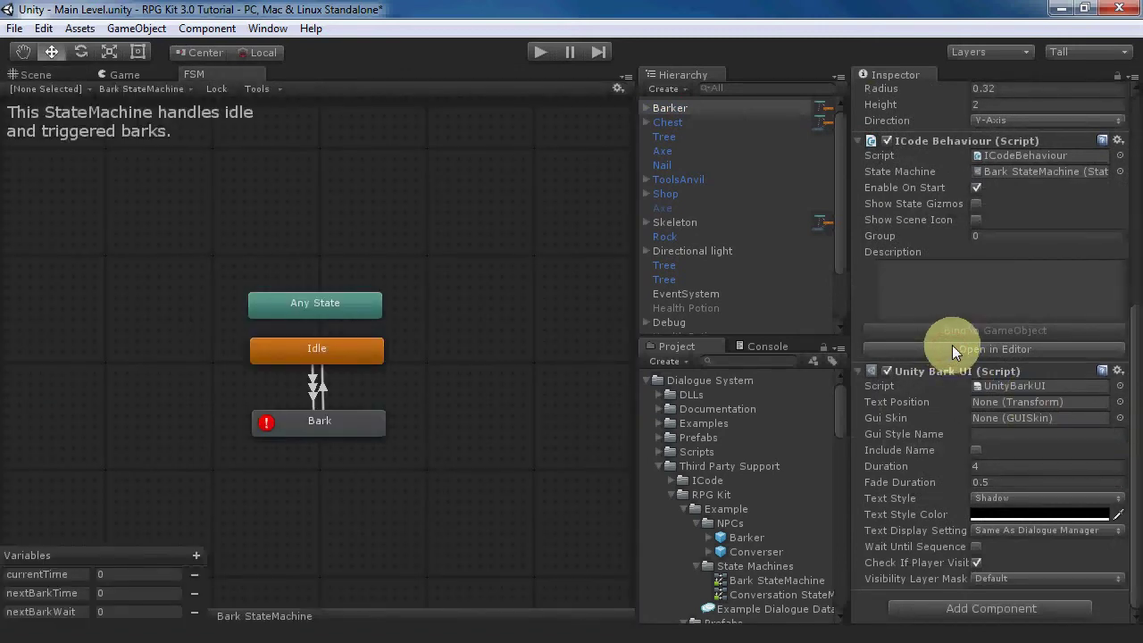
pyautogui.click(326, 423)
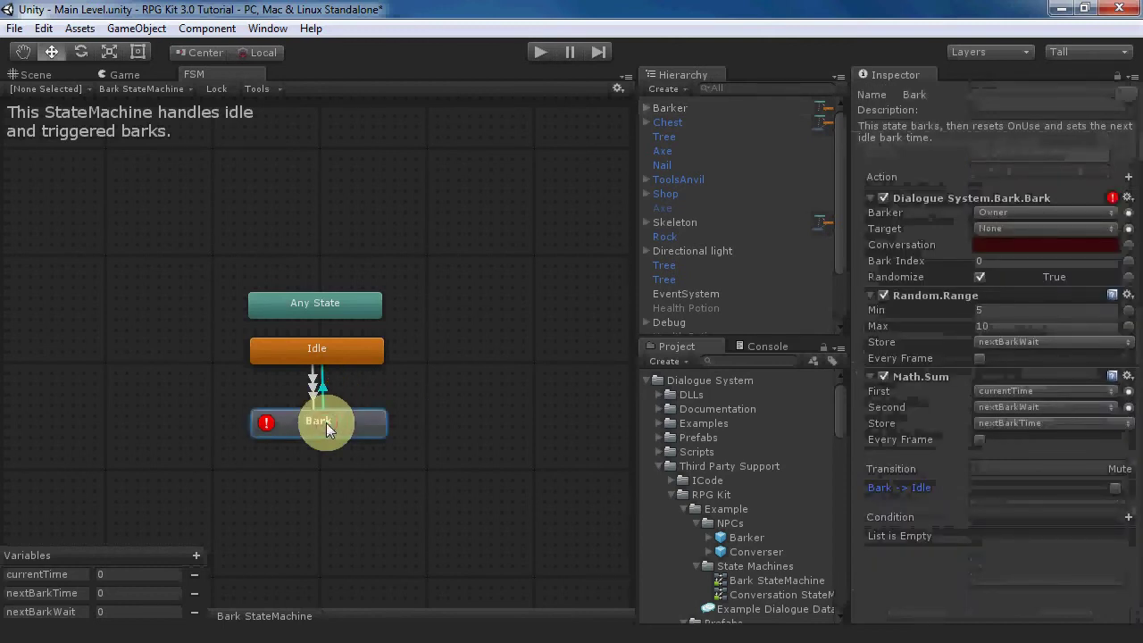
pyautogui.click(1063, 244)
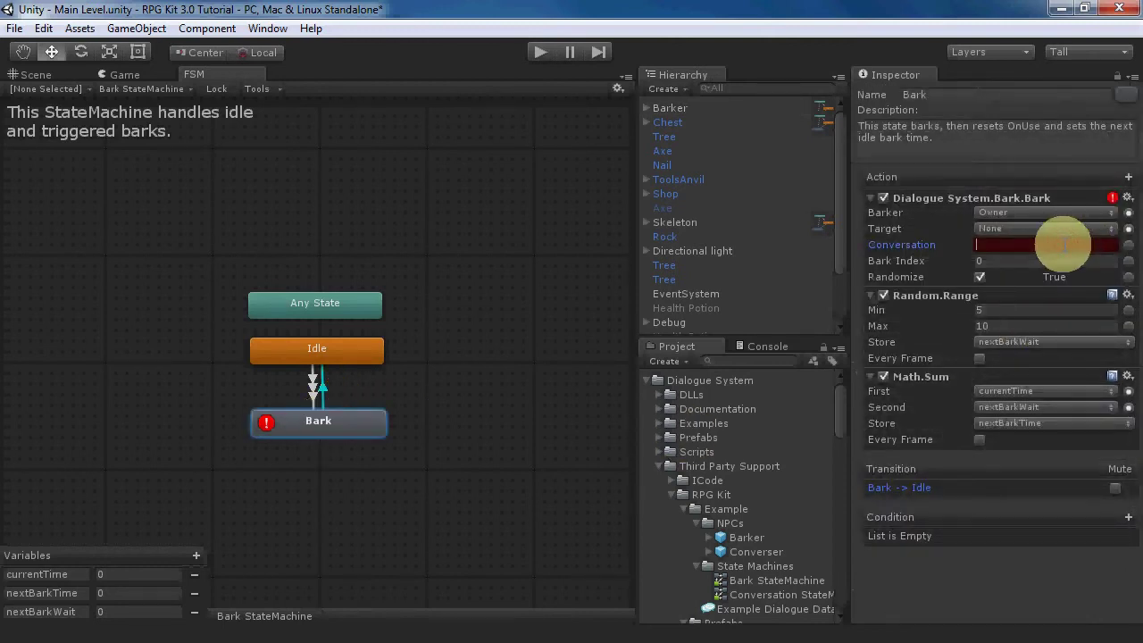
pyautogui.write('Barks')
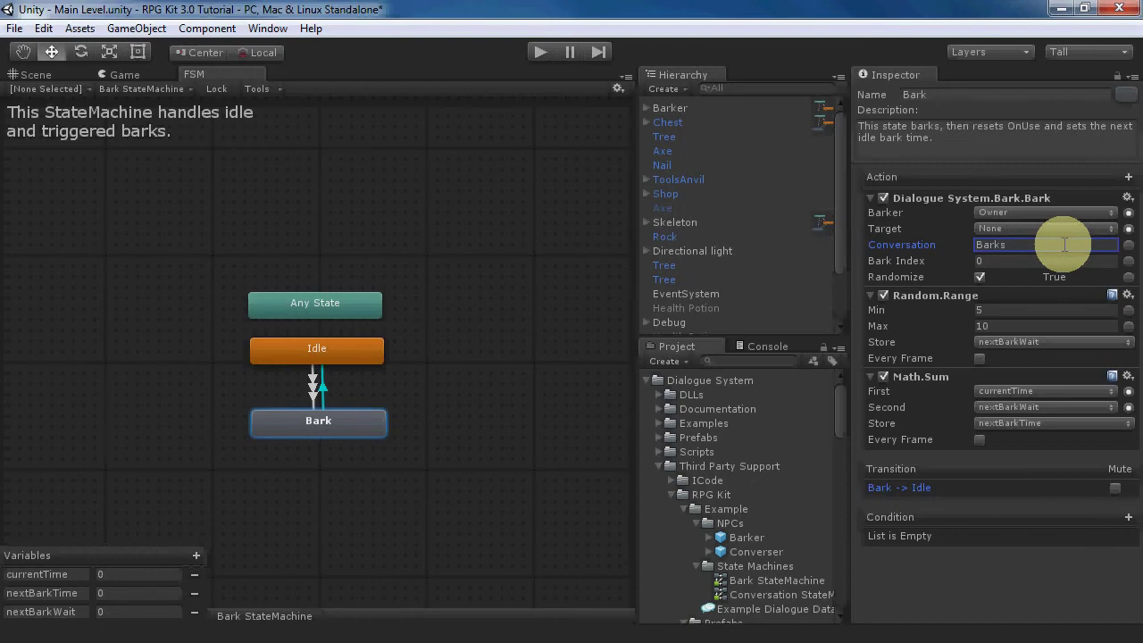
# - Review the Idle state's transitions to Bark and their conditions, then return to the Bark state
pyautogui.click(333, 348)
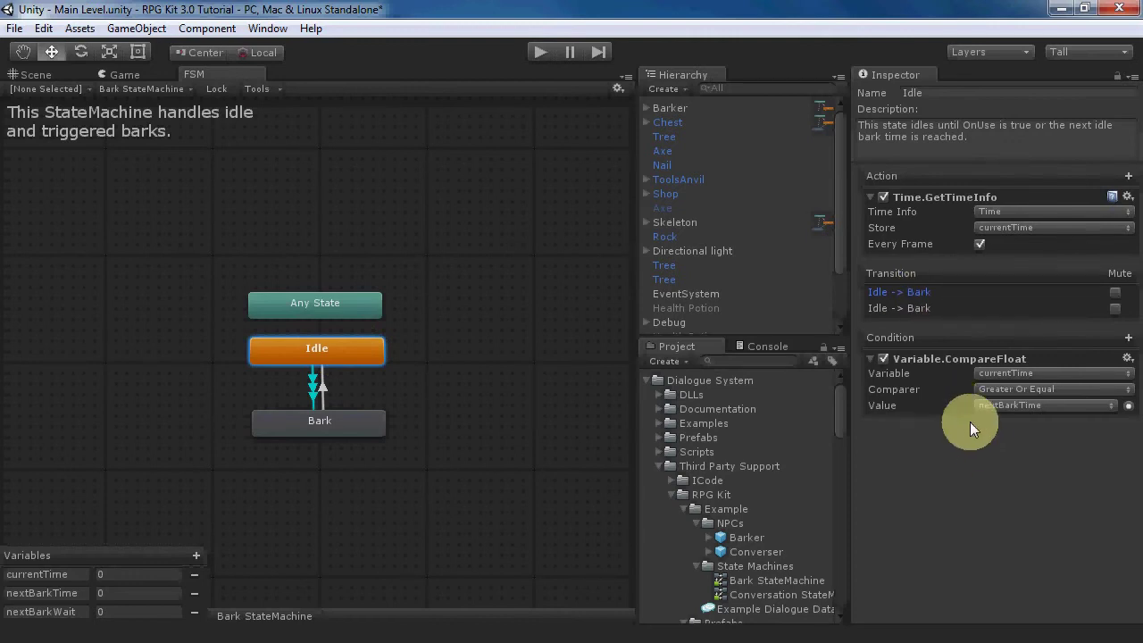
pyautogui.click(925, 308)
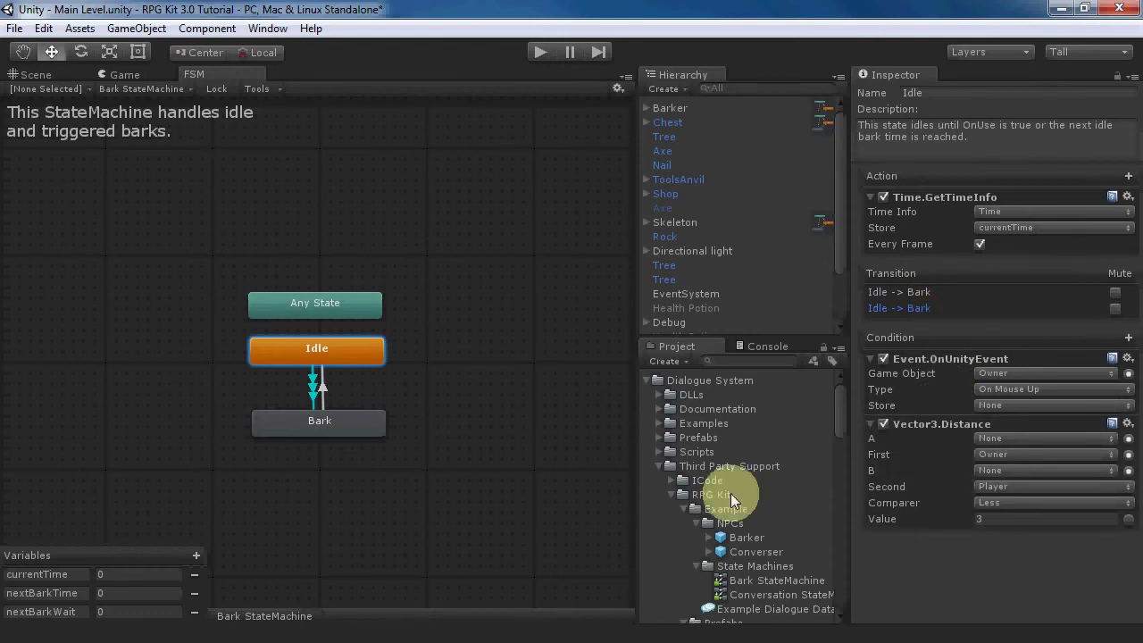
pyautogui.click(288, 420)
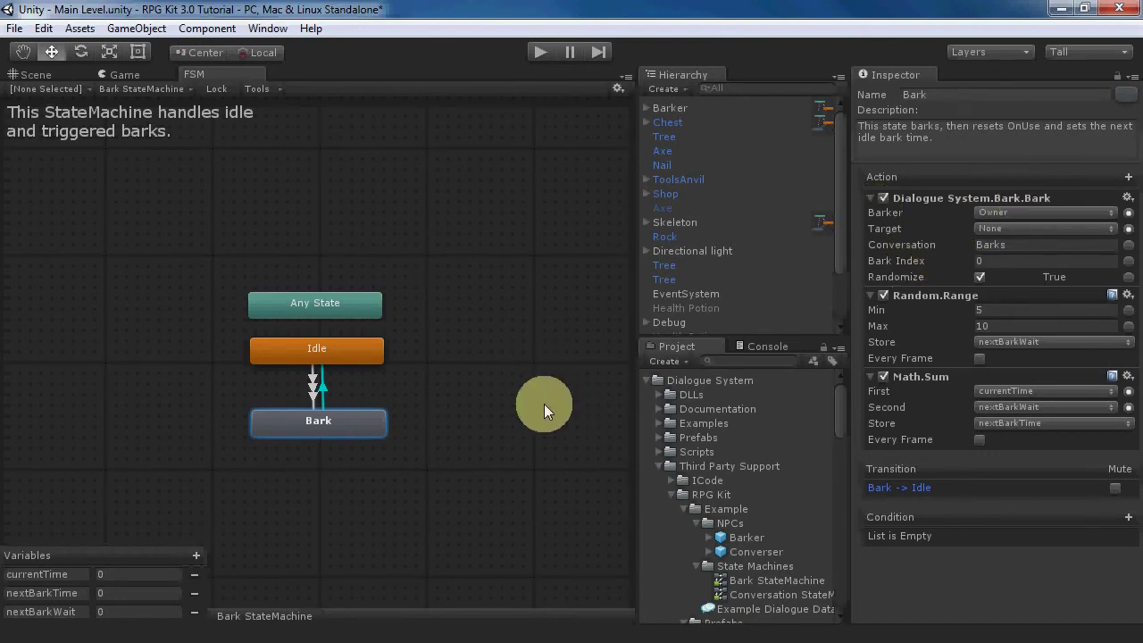
# - Reselect Barker to check its components, then open the Login scene from the Scenes folder
pyautogui.click(670, 108)
pyautogui.moveTo(1132, 239); pyautogui.dragTo(1116, 459)
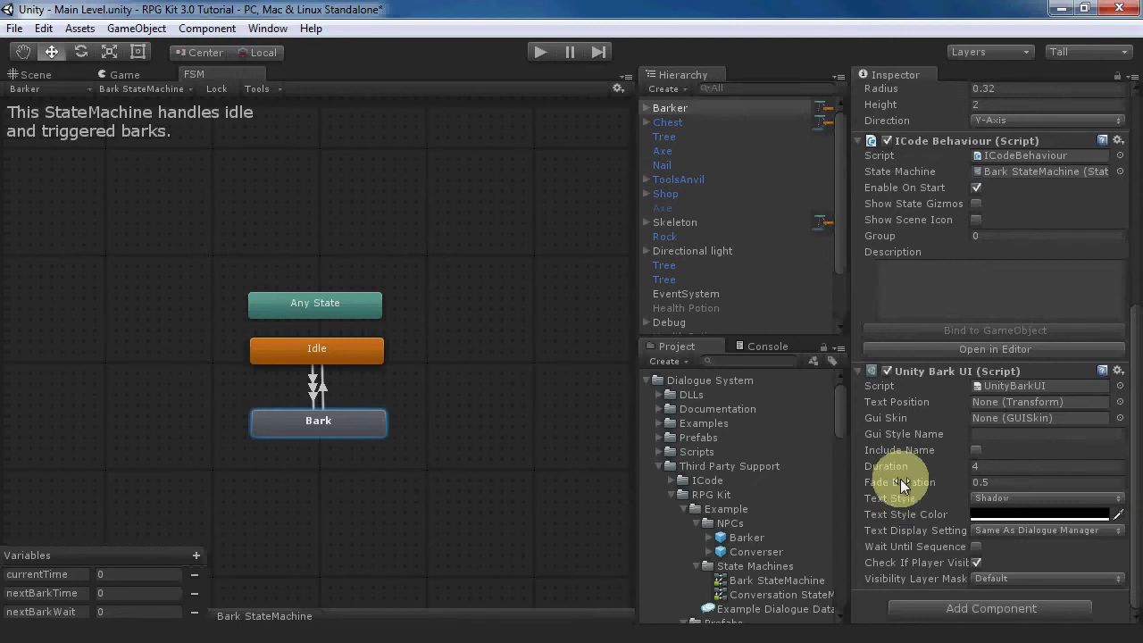
pyautogui.moveTo(838, 406); pyautogui.dragTo(874, 598)
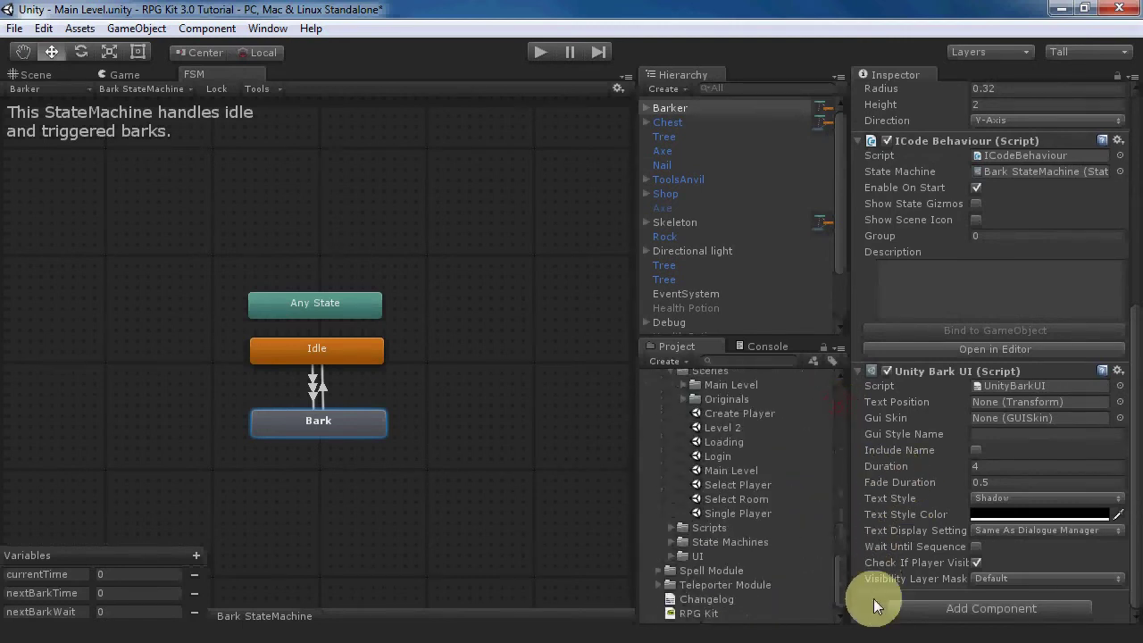
pyautogui.doubleClick(705, 459)
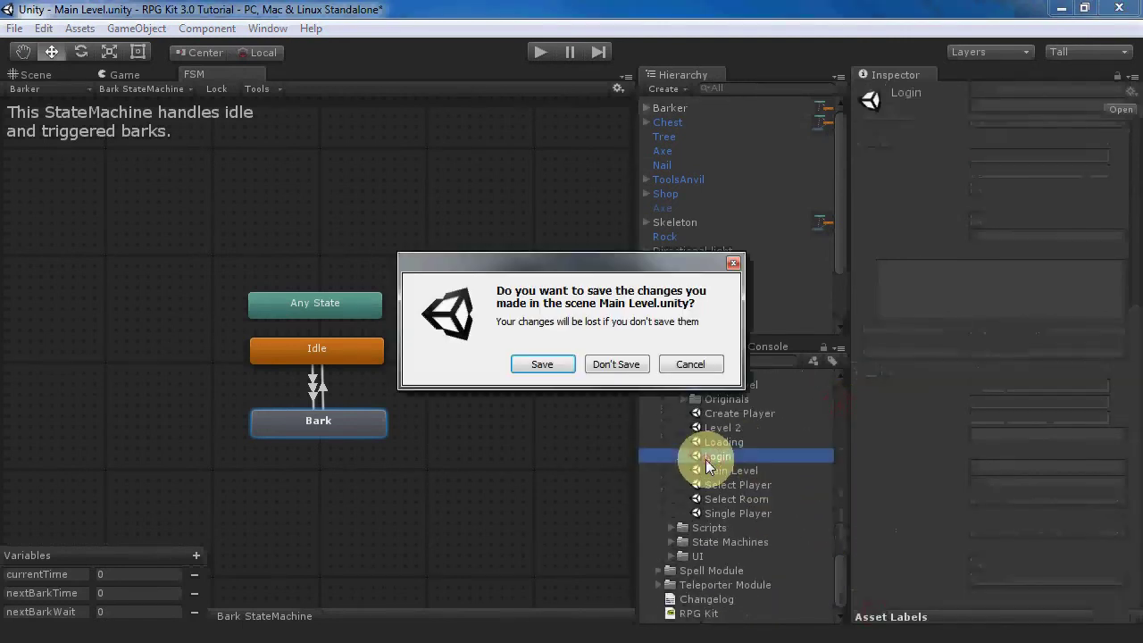
# - Save Main Level, return to the Scene view, and start playing the Login scene
pyautogui.click(541, 366)
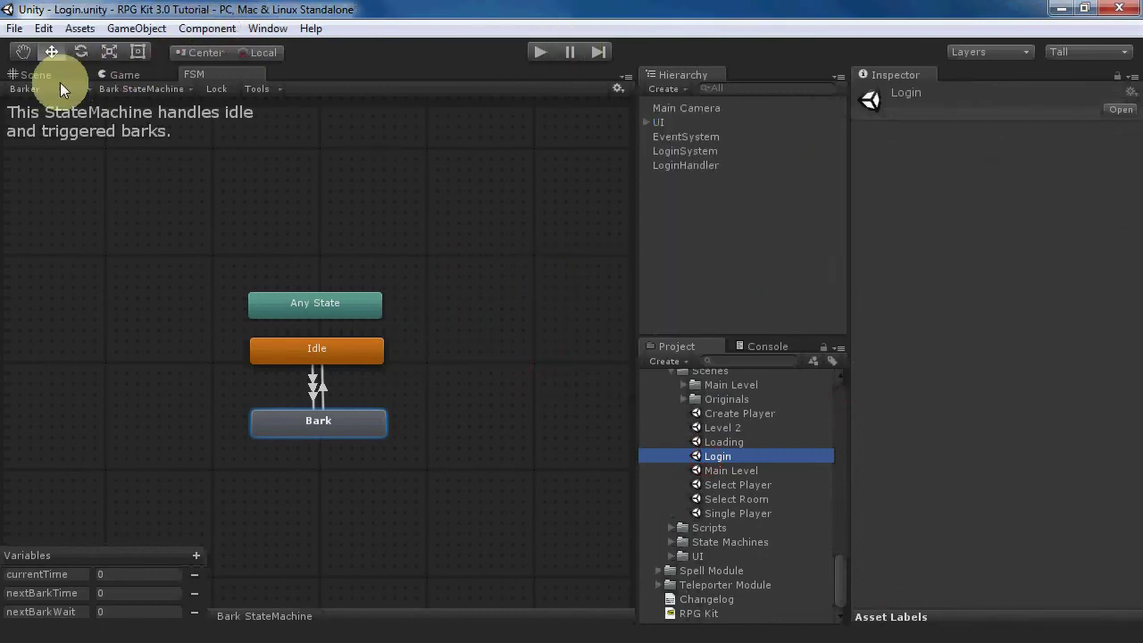
pyautogui.click(36, 74)
pyautogui.click(544, 51)
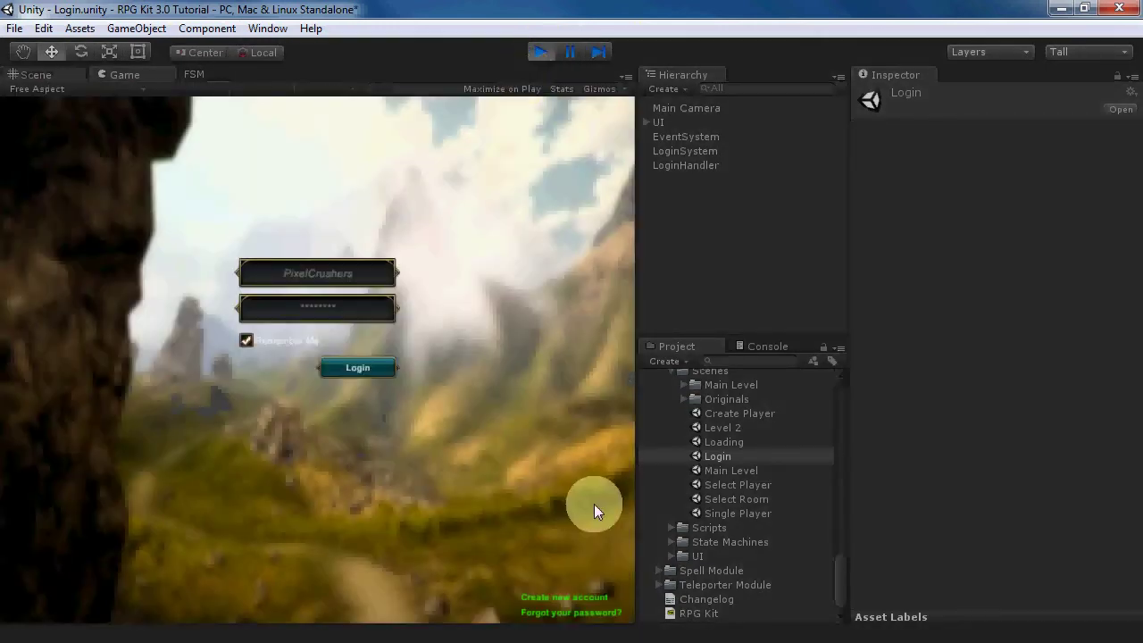
# - Log in, play as the Warlock, and create a new room named 'test'
pyautogui.click(382, 367)
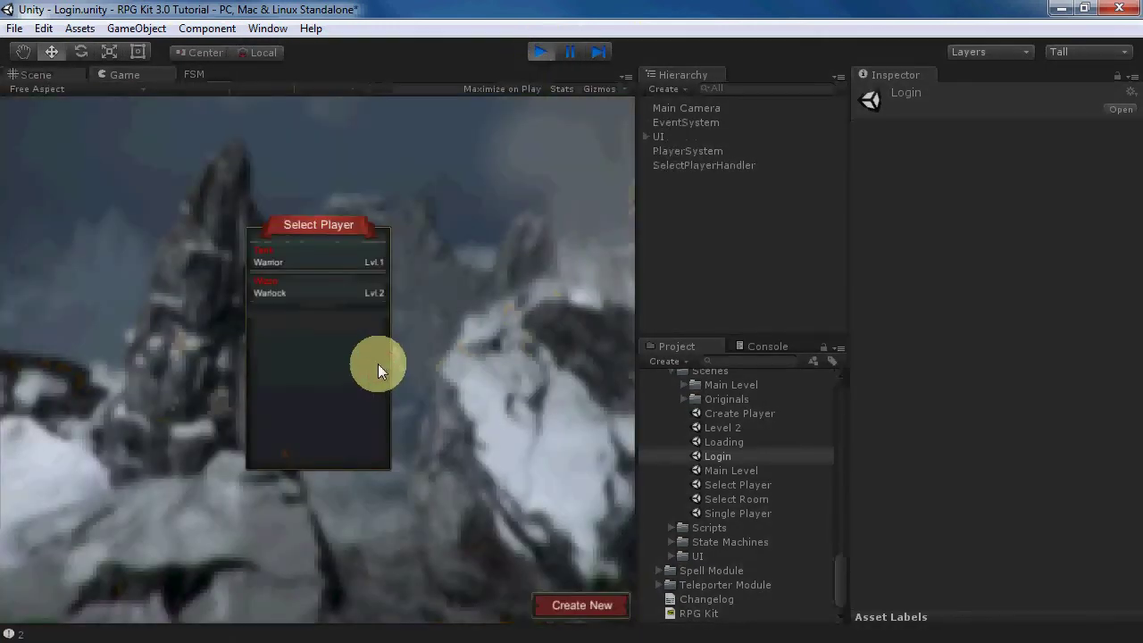
pyautogui.click(311, 290)
pyautogui.click(563, 574)
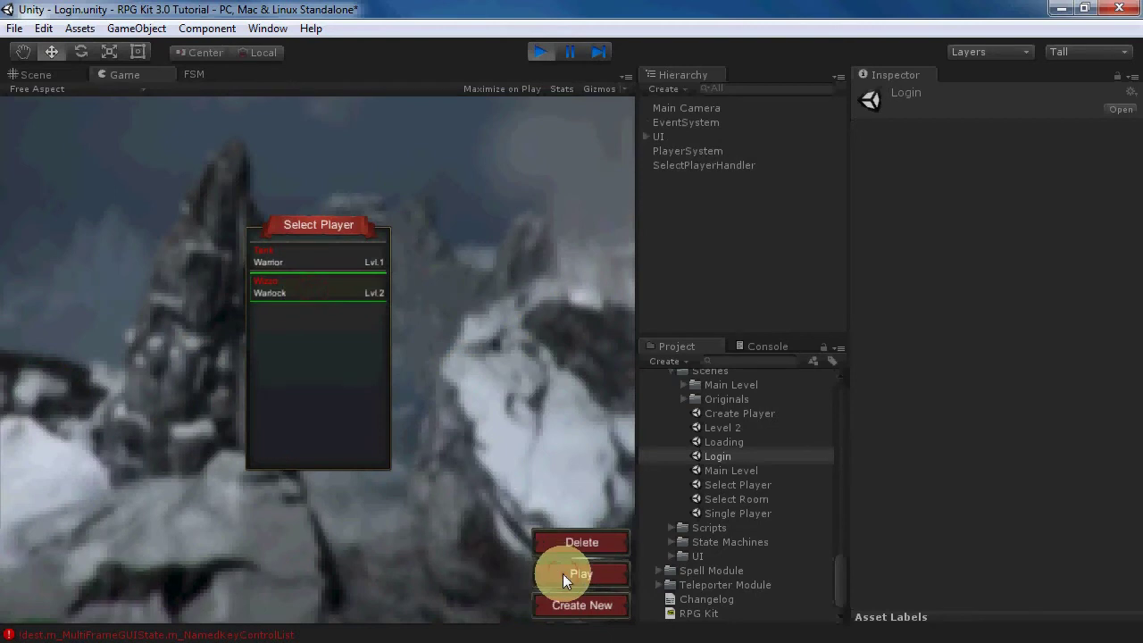
pyautogui.click(577, 603)
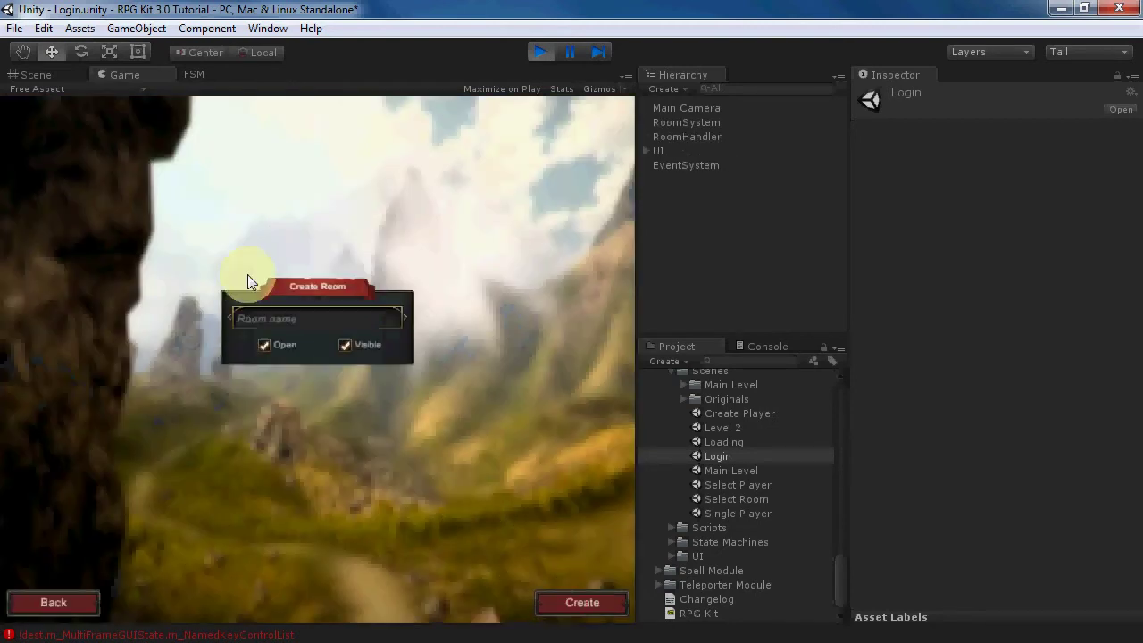
pyautogui.click(288, 309)
pyautogui.write('test')
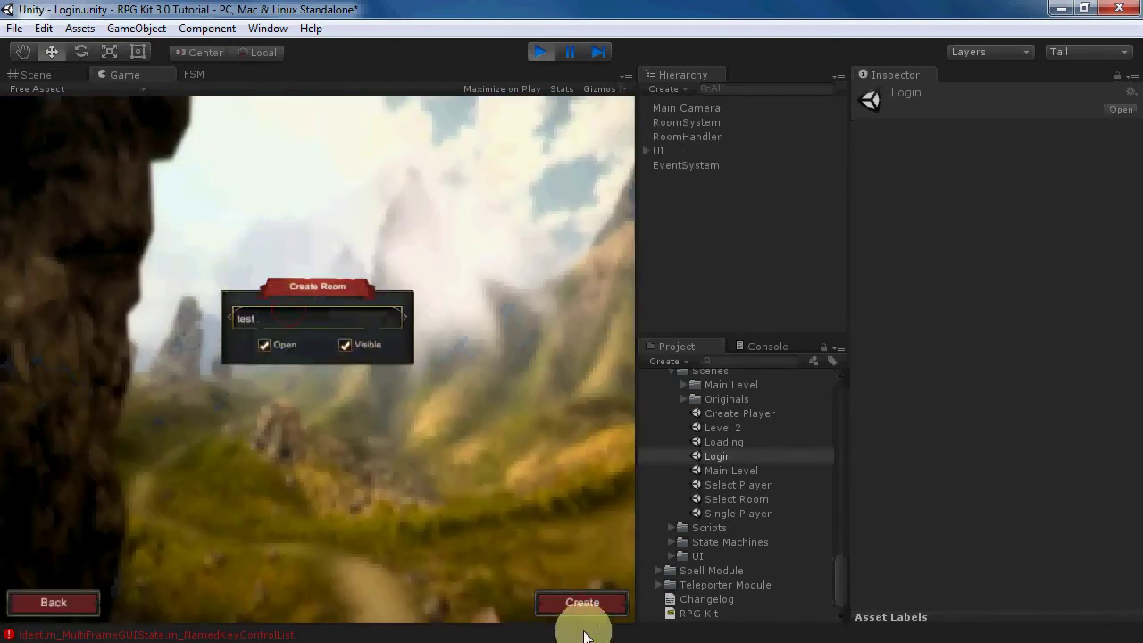
pyautogui.click(582, 604)
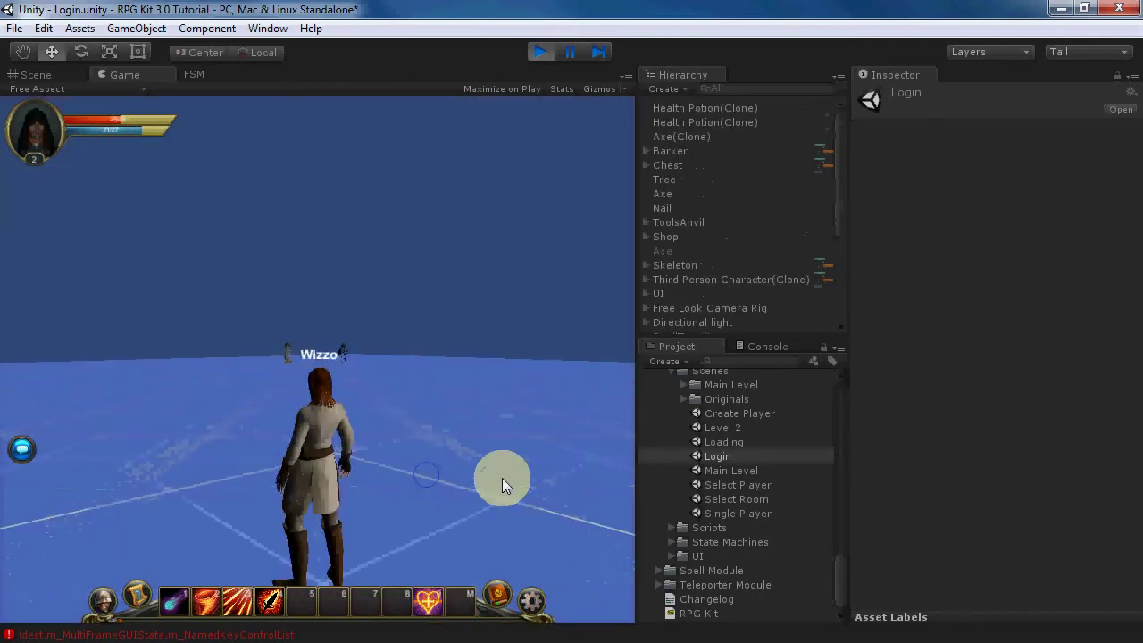
# - Run to the Barker NPC and click it to hear 'Nice weather, eh?', then stop playing
pyautogui.press('w')
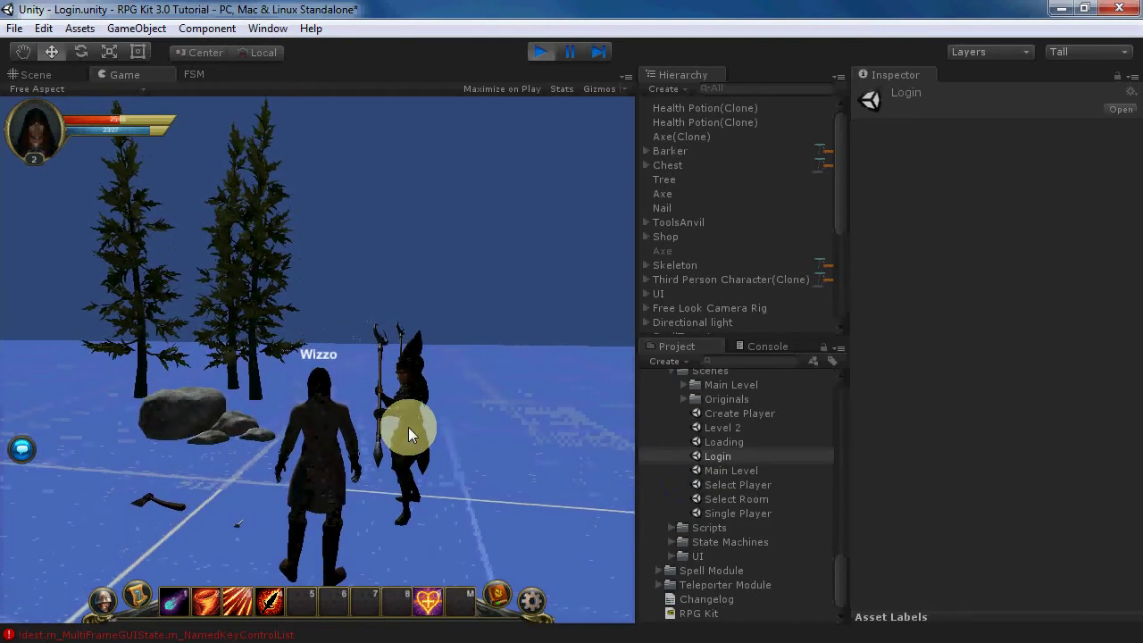
pyautogui.click(408, 428)
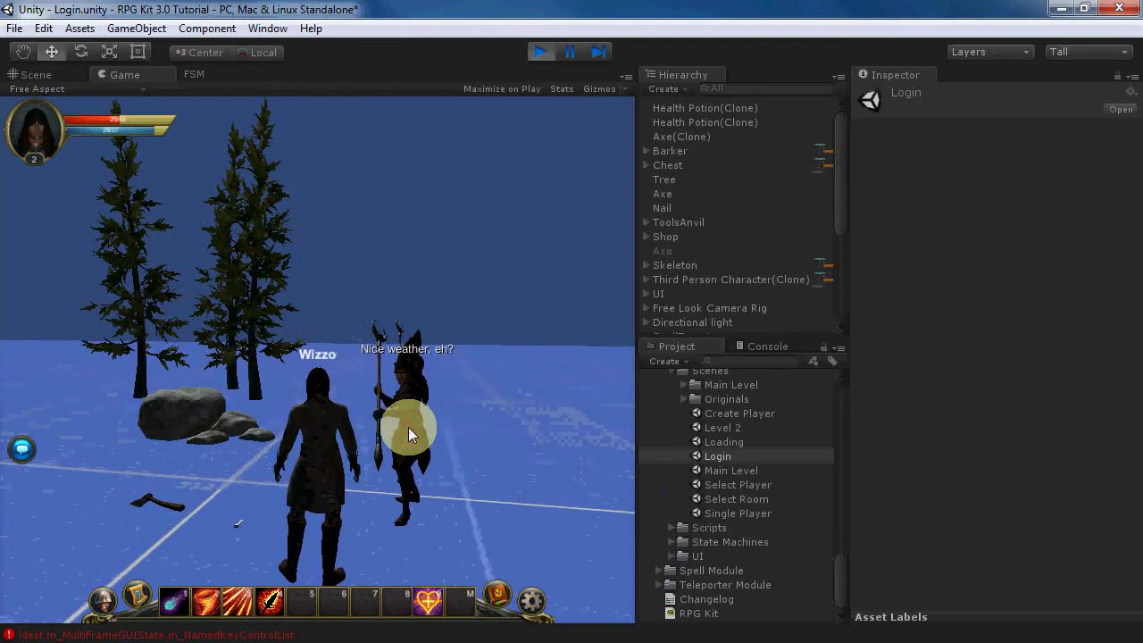
pyautogui.click(540, 52)
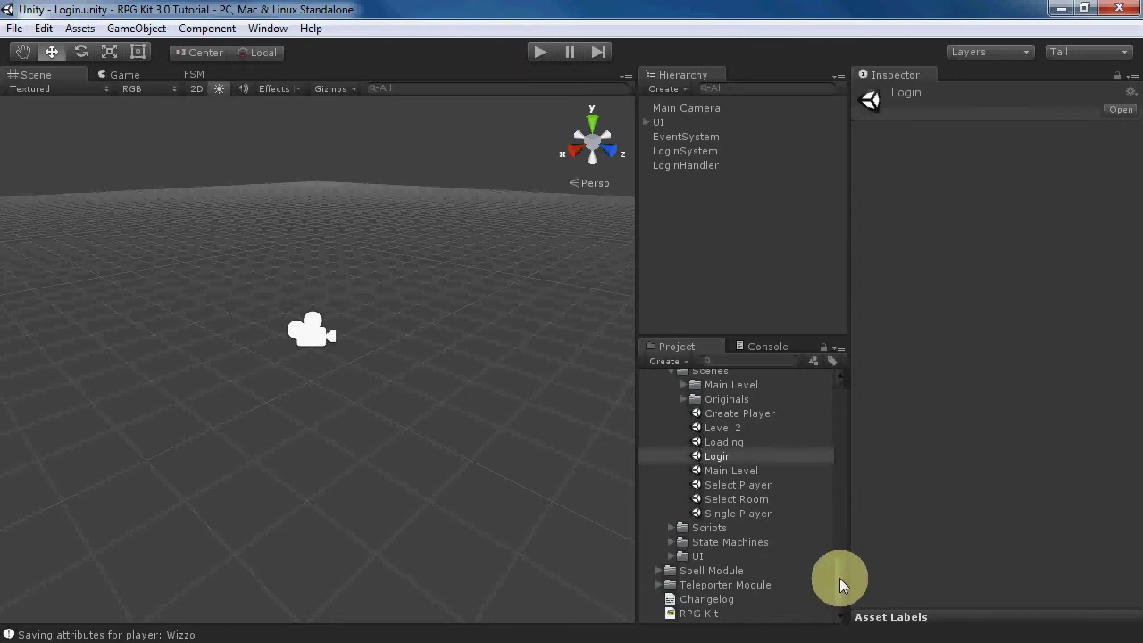
# - Select the Example Dialogue Database asset and open it in the Dialogue editor
pyautogui.moveTo(840, 581); pyautogui.dragTo(839, 415)
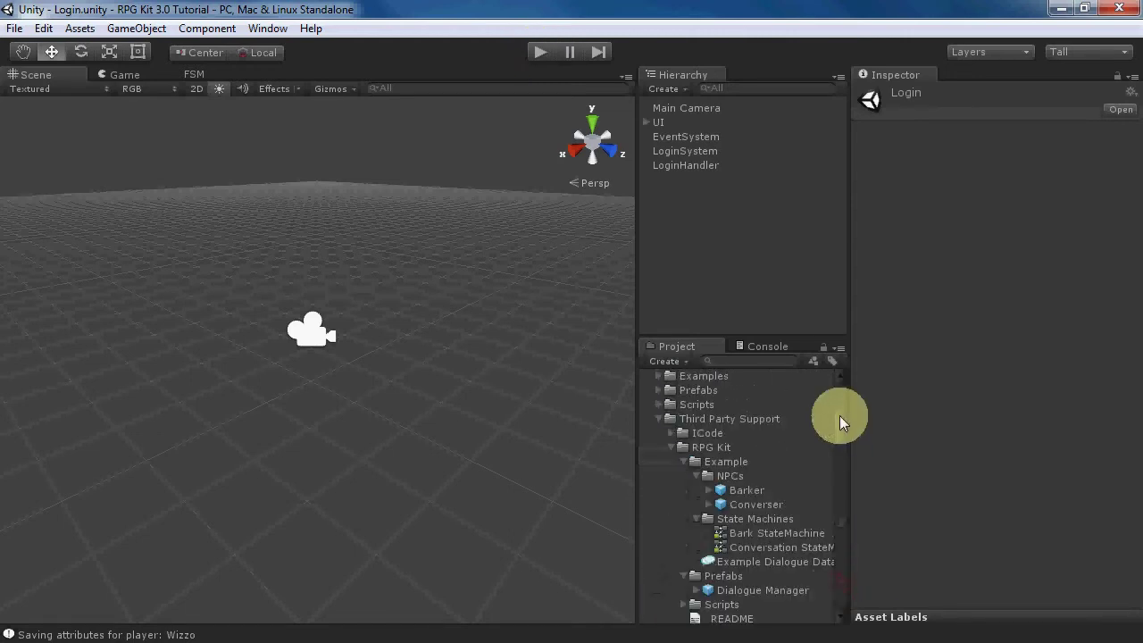
pyautogui.click(745, 561)
pyautogui.click(890, 130)
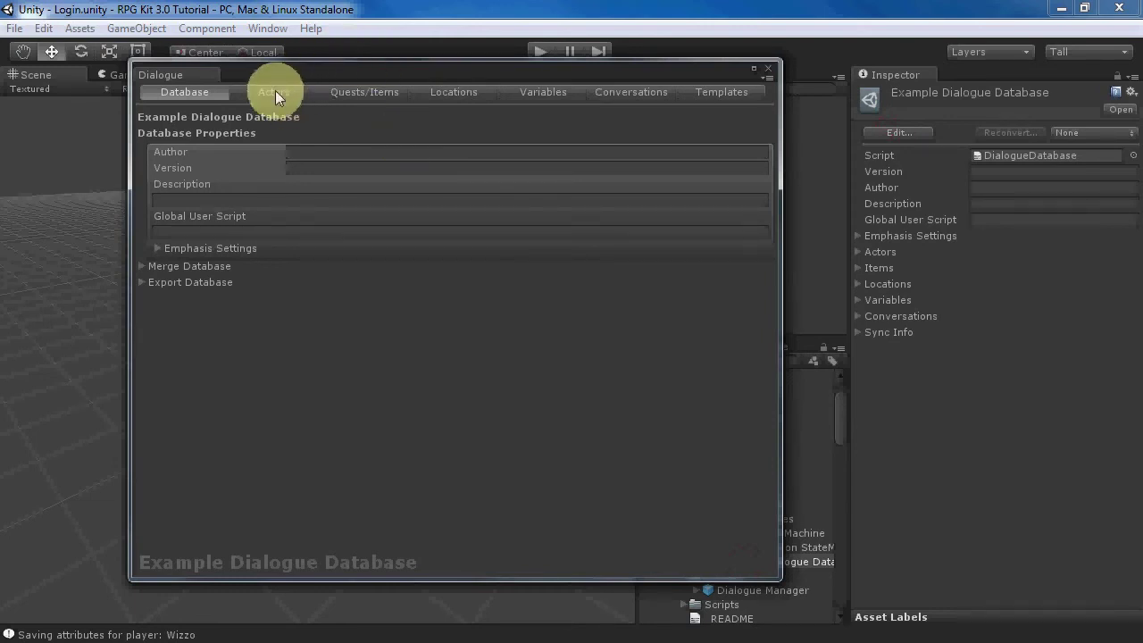
# - Add a new quest on the Quests/Items page and name it 'Kill the Skeleton'
pyautogui.click(361, 92)
pyautogui.click(753, 117)
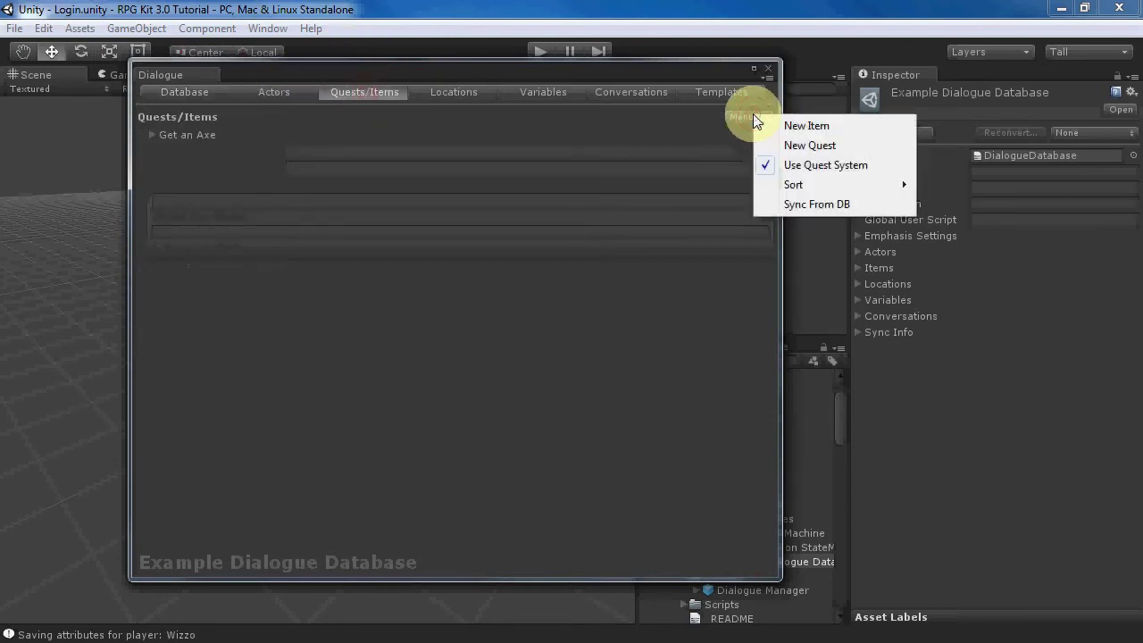
pyautogui.click(793, 147)
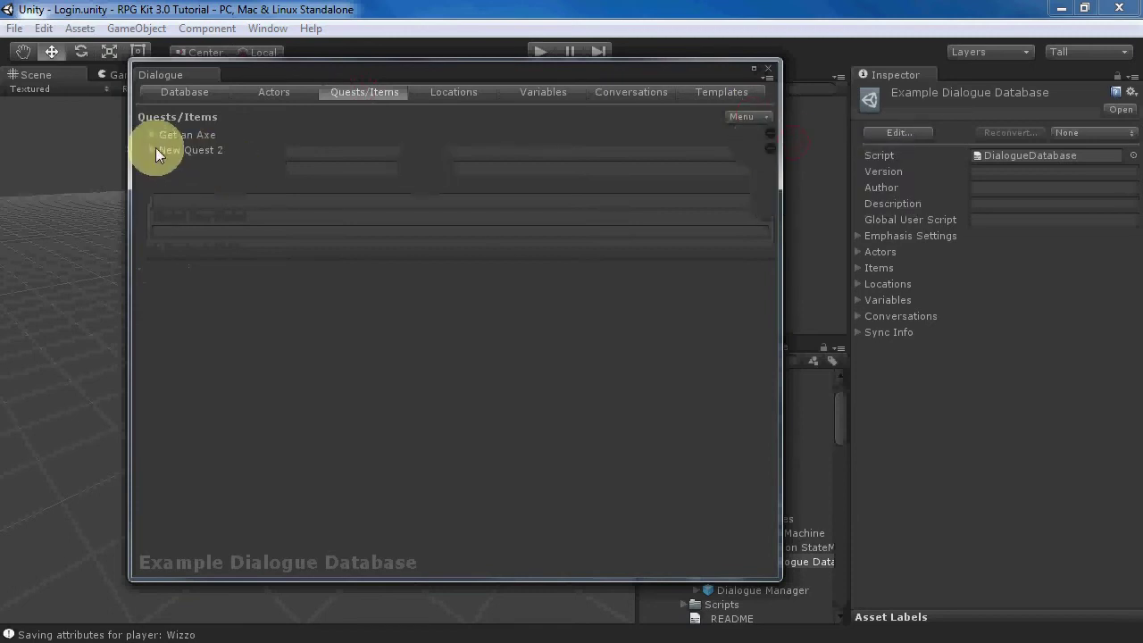
pyautogui.click(405, 184)
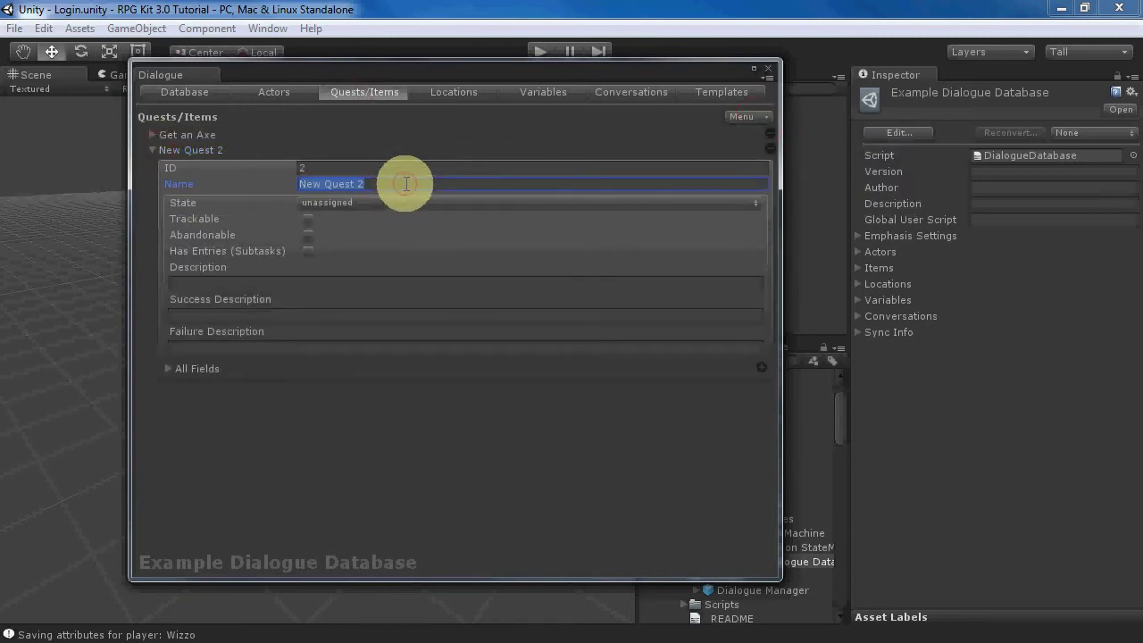
pyautogui.write('Kill the Skeelt')
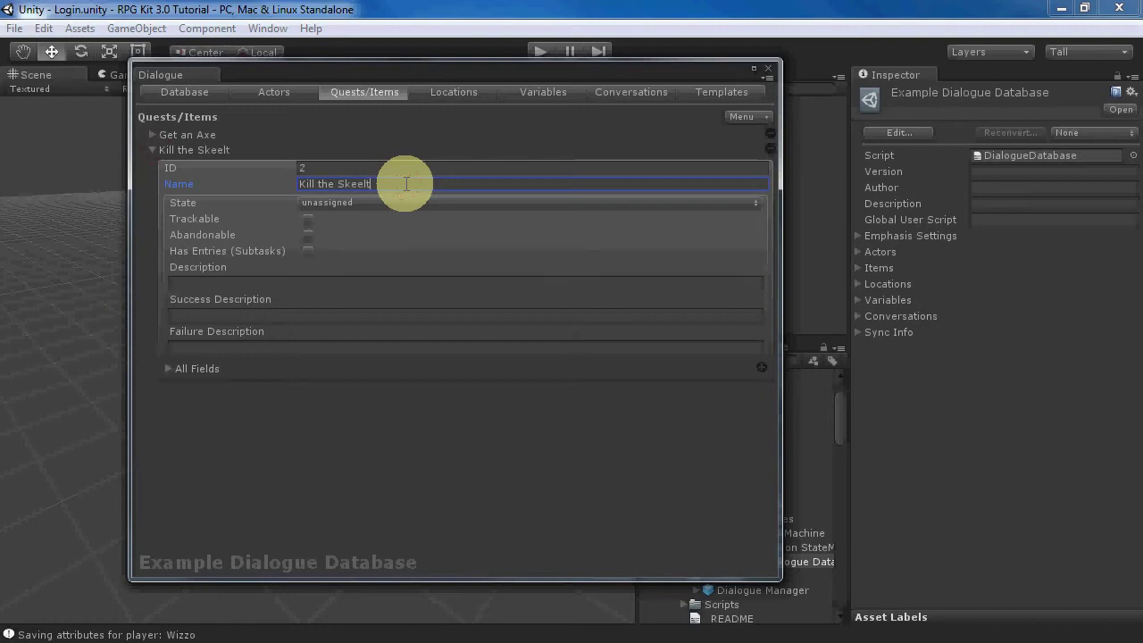
pyautogui.press('BackSpace')
pyautogui.press('BackSpace')
pyautogui.press('BackSpace')
pyautogui.write('leton')
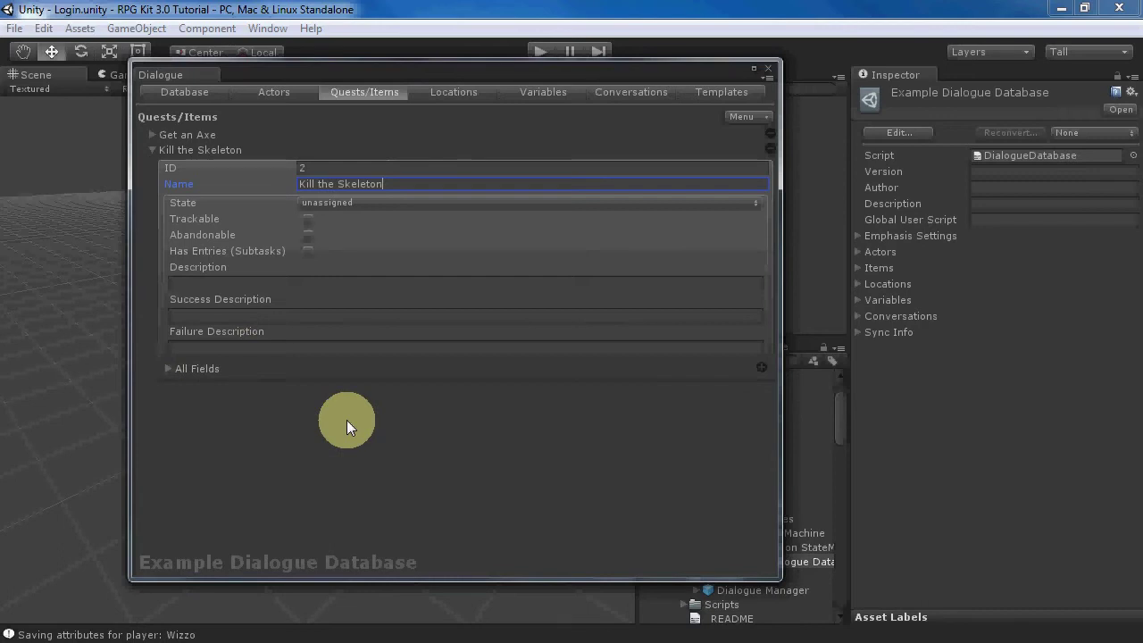
# - Create a database variable named SkeletonsKilled of type Number with initial value 0
pyautogui.click(547, 93)
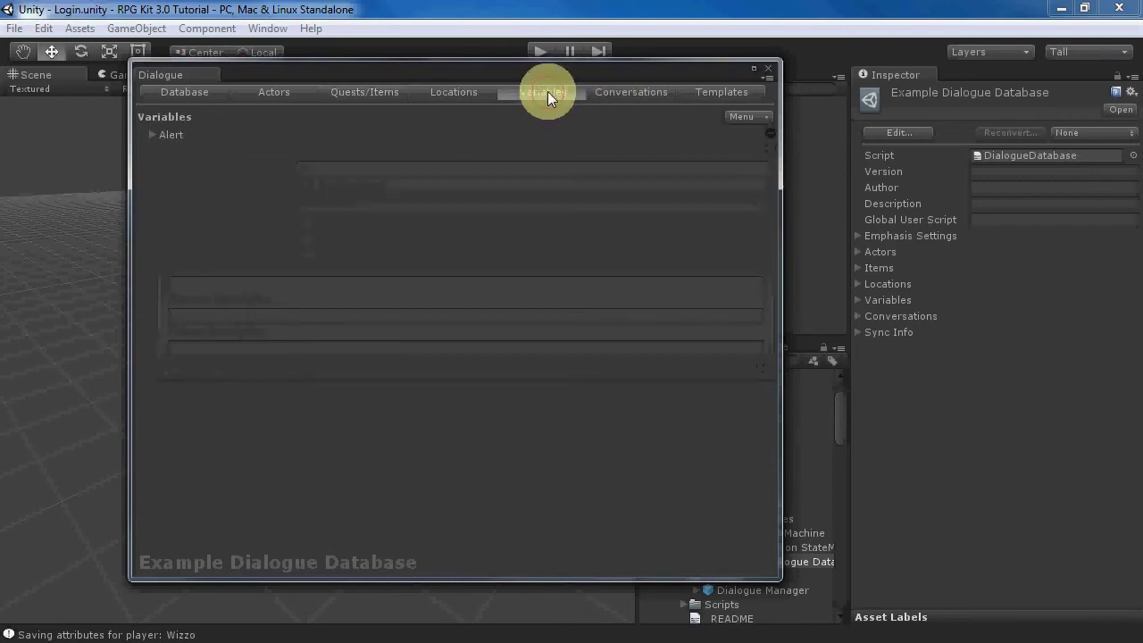
pyautogui.click(741, 117)
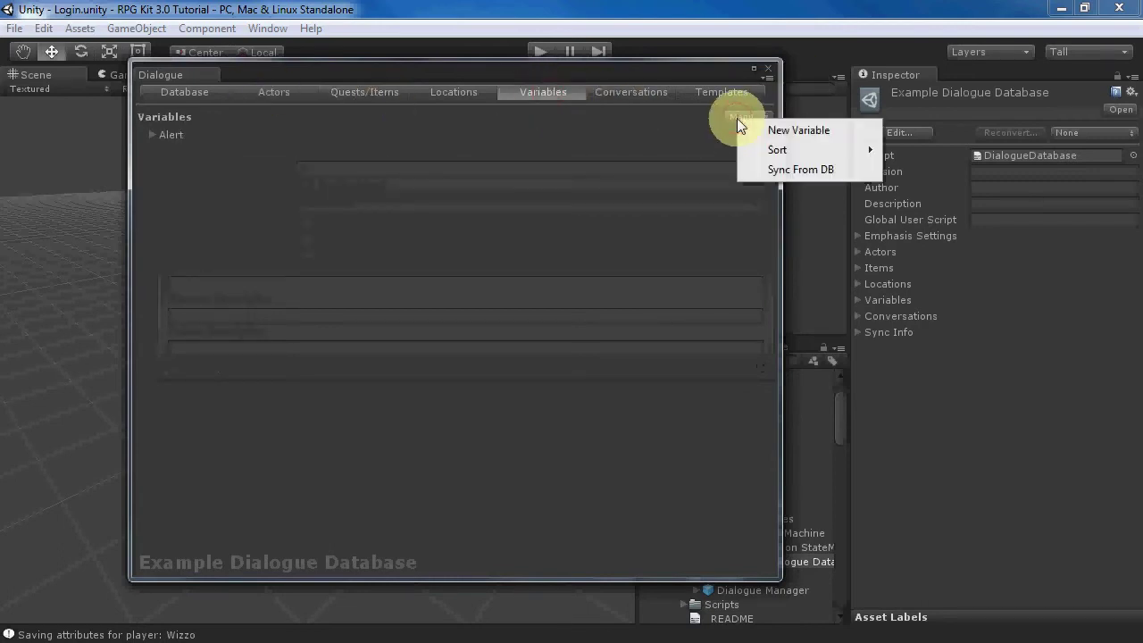
pyautogui.click(775, 130)
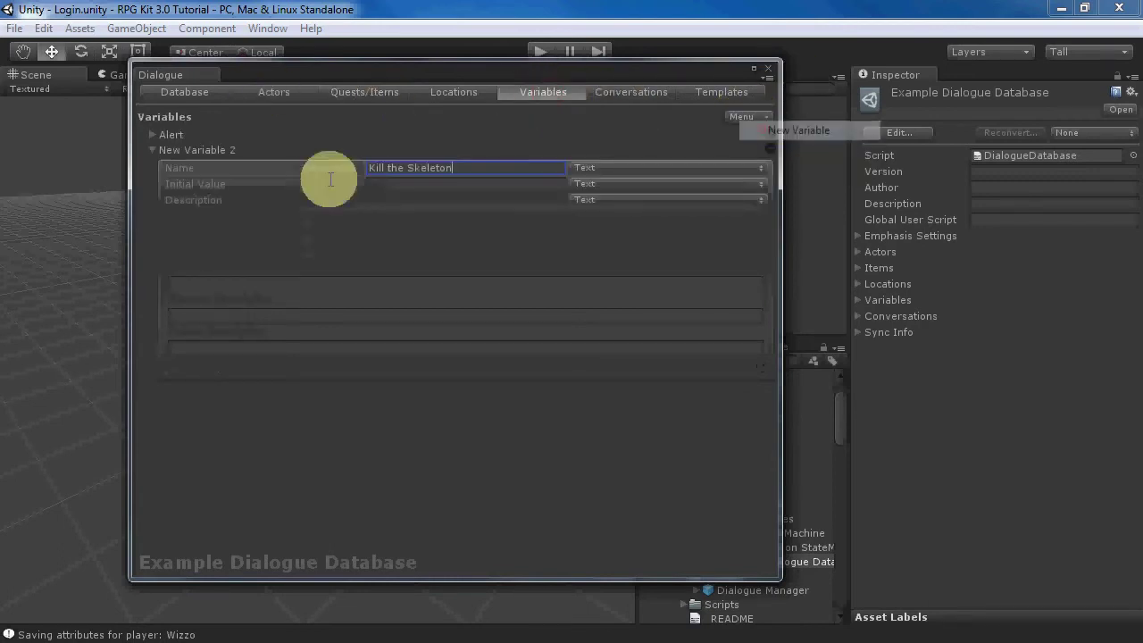
pyautogui.tripleClick(471, 167)
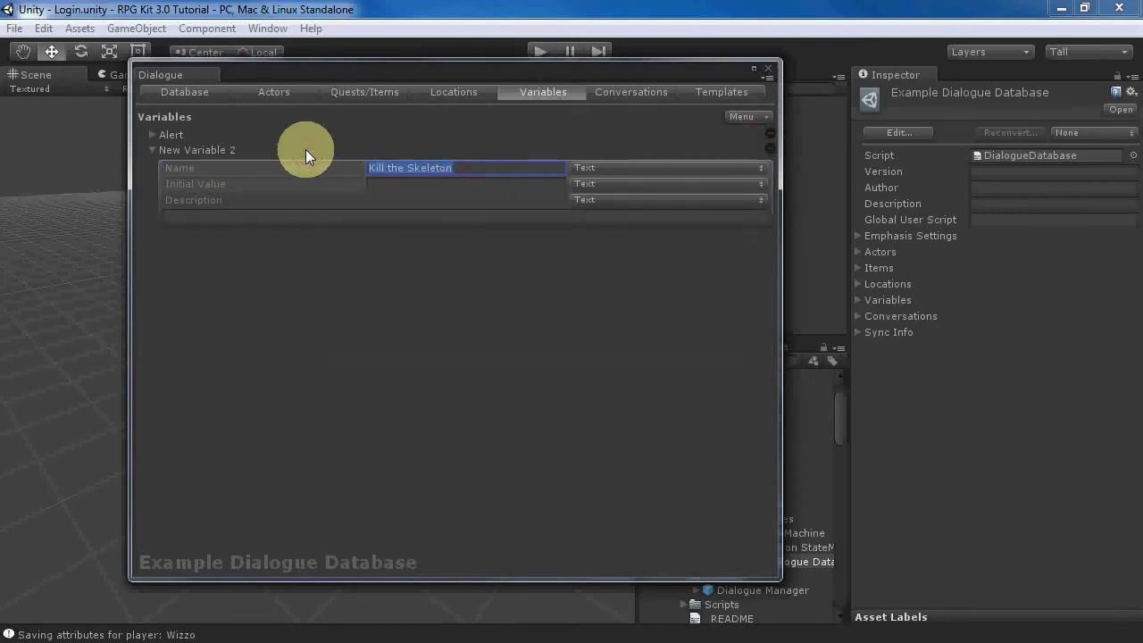
pyautogui.write('SkeletonsKi')
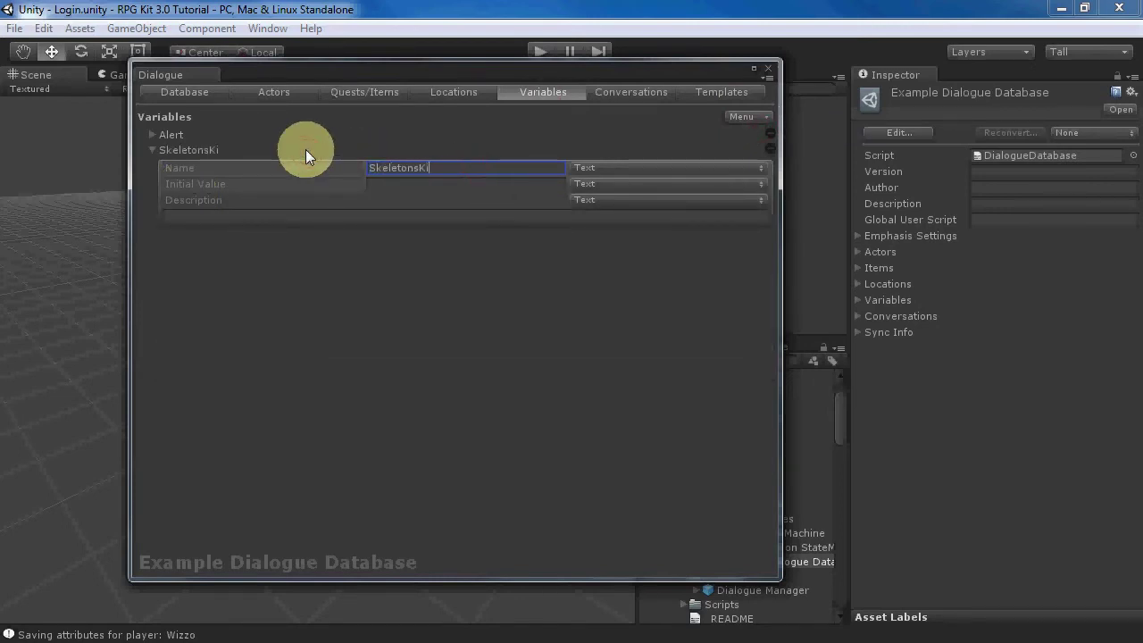
pyautogui.write('lled')
pyautogui.click(589, 186)
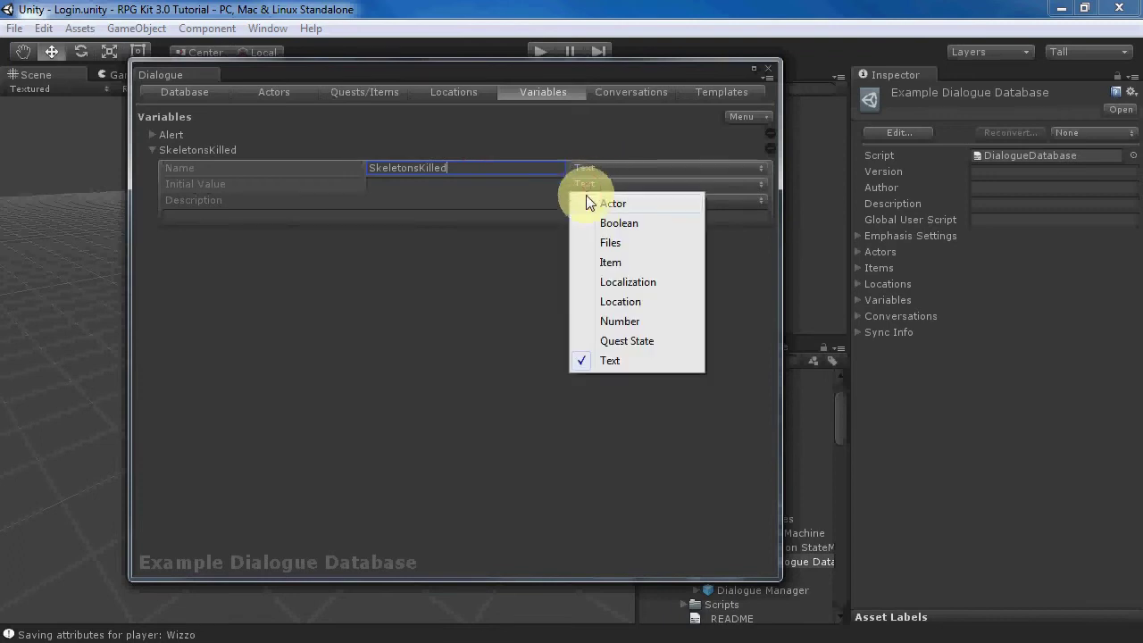
pyautogui.click(600, 321)
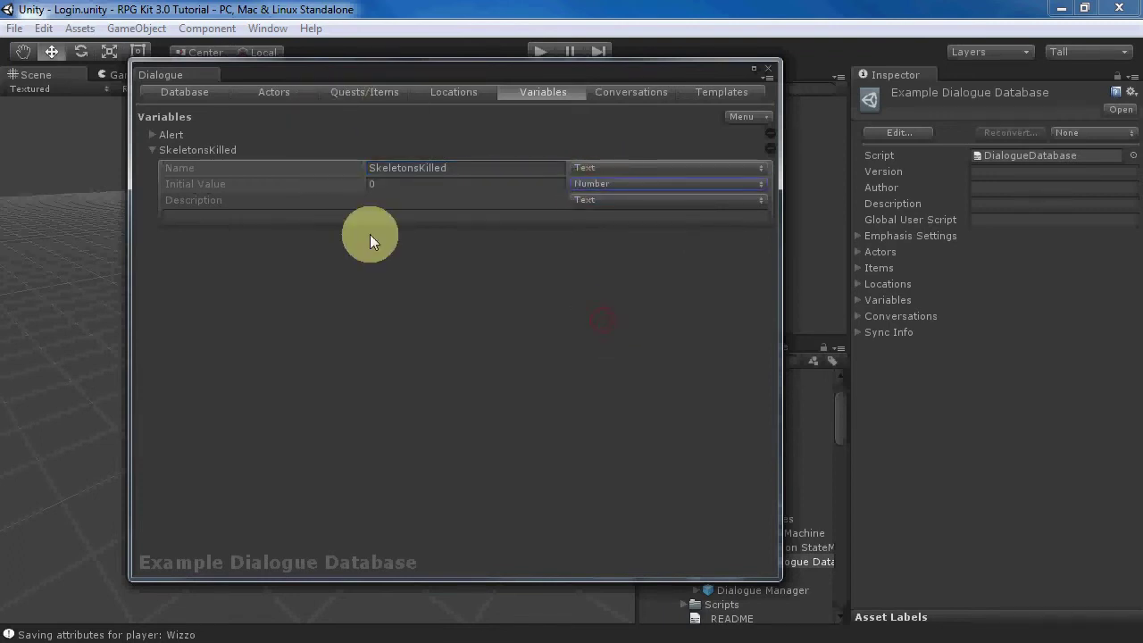
pyautogui.click(600, 92)
# - Create a new conversation titled 'Quest Conversation'
pyautogui.click(299, 116)
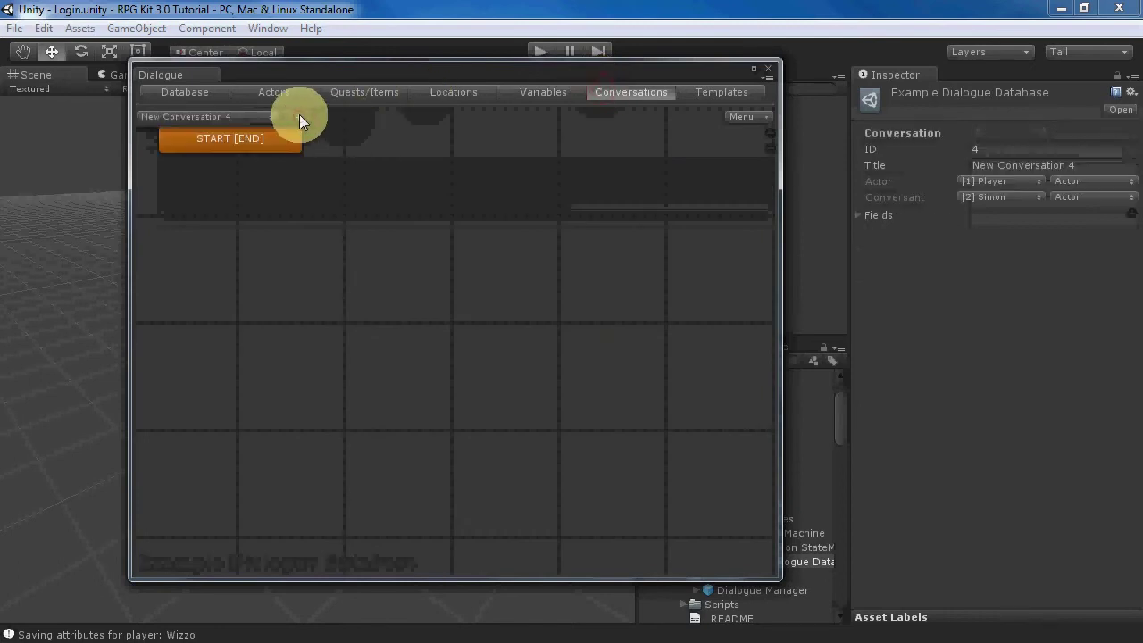
pyautogui.click(1089, 167)
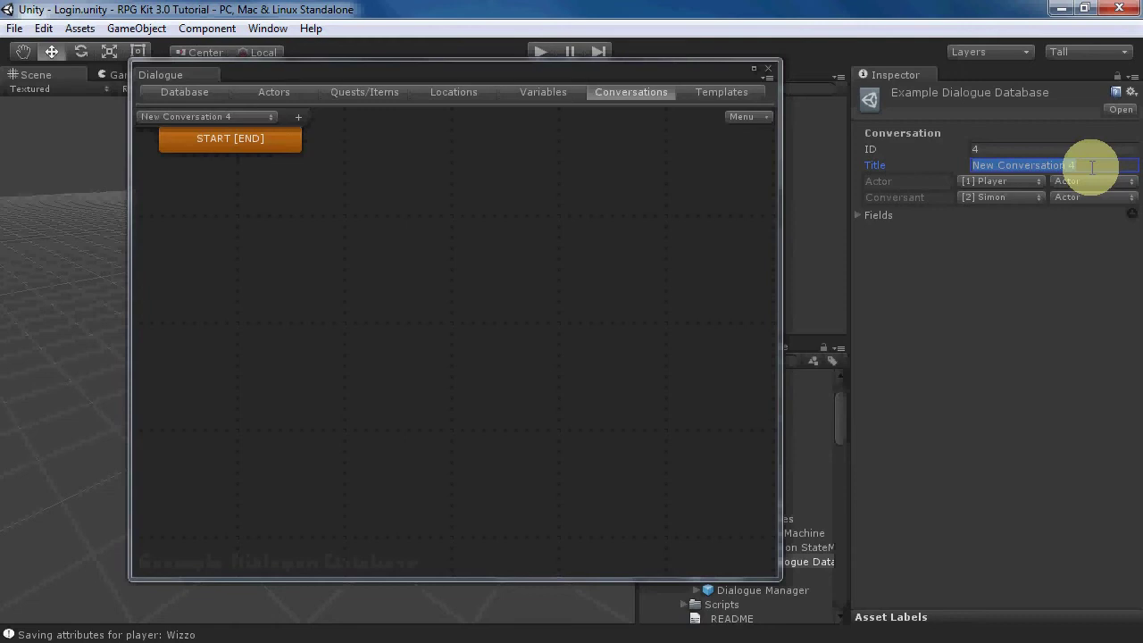
pyautogui.write('Quest Conv')
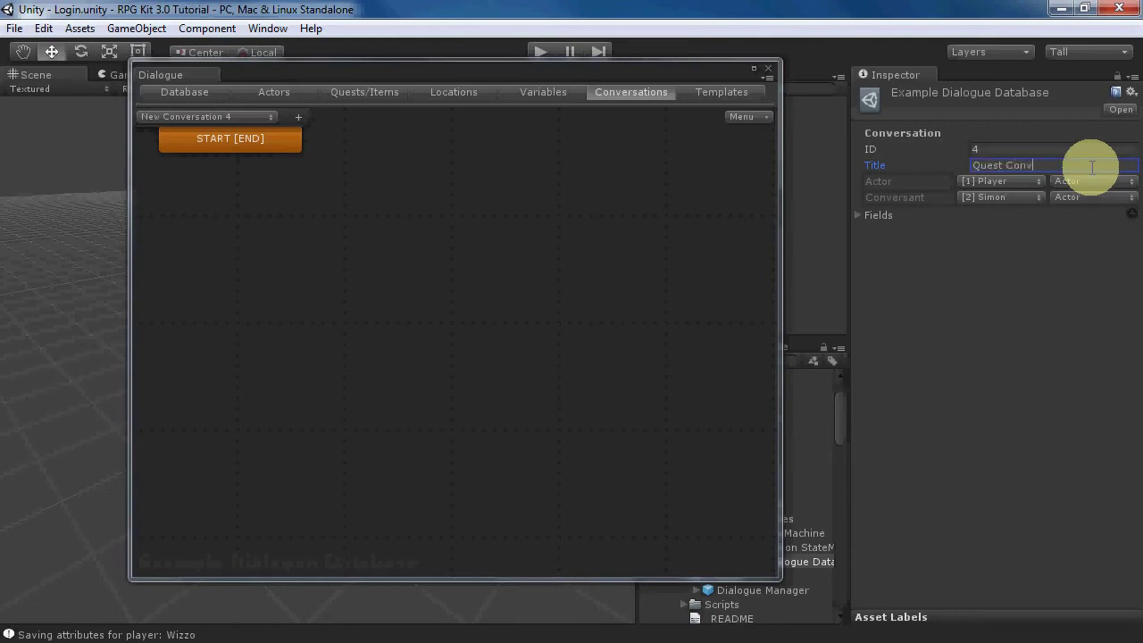
pyautogui.write('ersation')
pyautogui.click(404, 190)
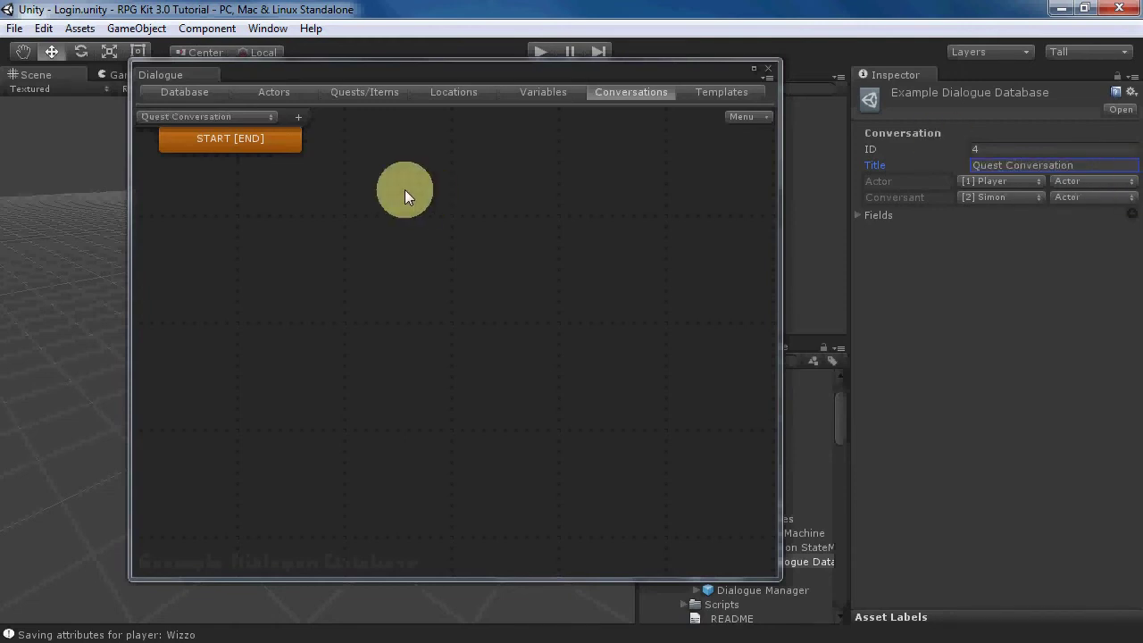
# - Add three child dialogue entries under START and arrange them in a row beneath it
pyautogui.moveTo(276, 143); pyautogui.dragTo(400, 159)
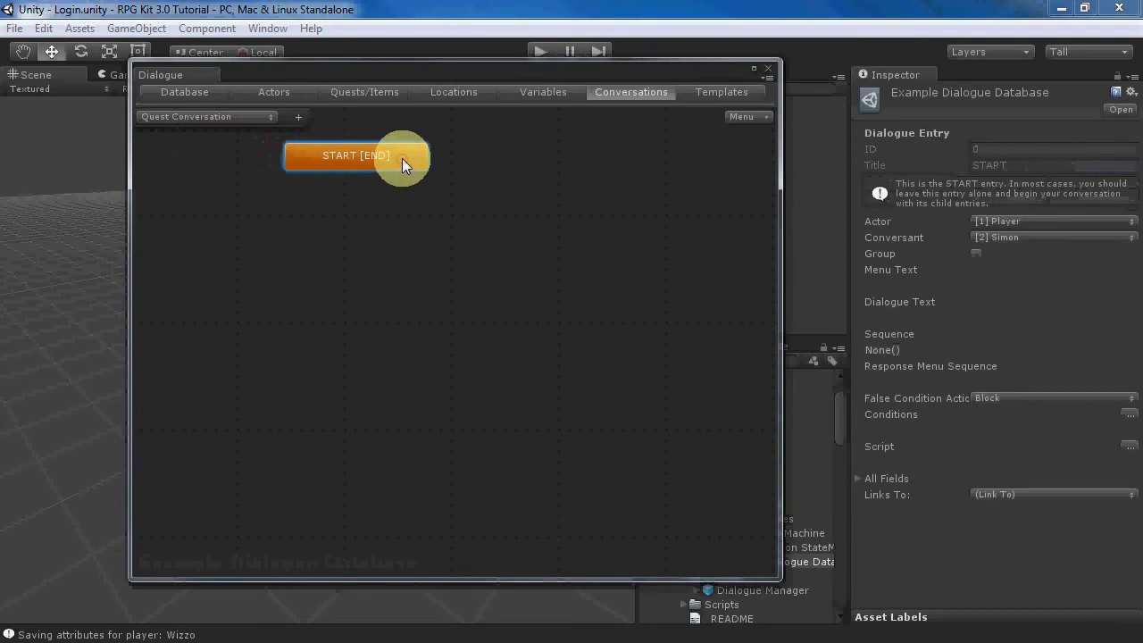
pyautogui.rightClick(402, 159)
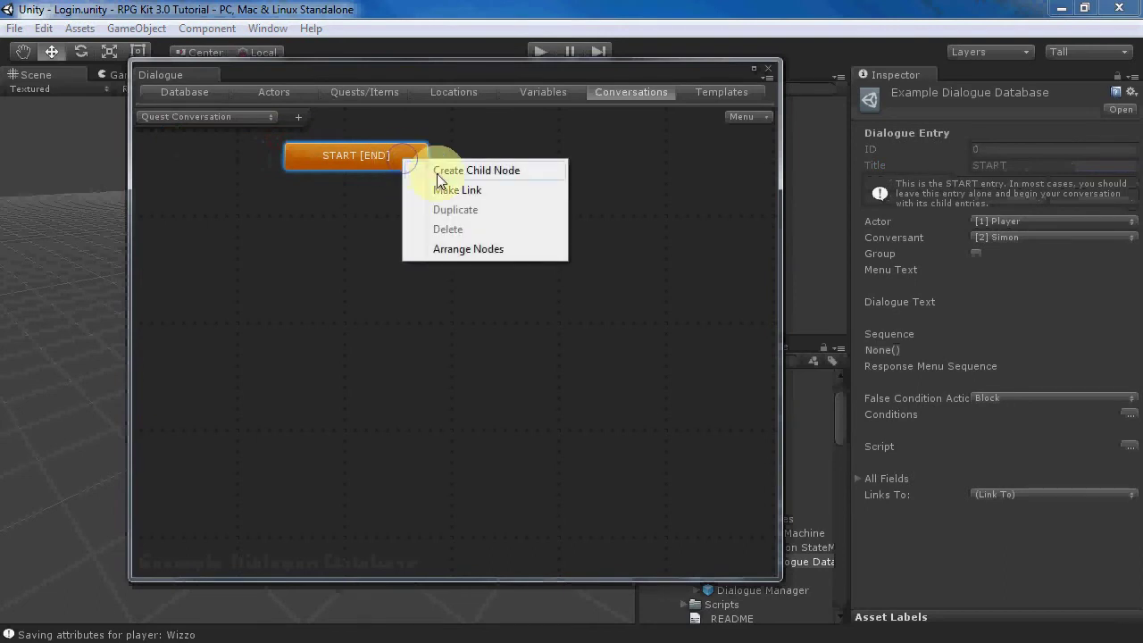
pyautogui.click(438, 170)
pyautogui.moveTo(390, 190); pyautogui.dragTo(271, 212)
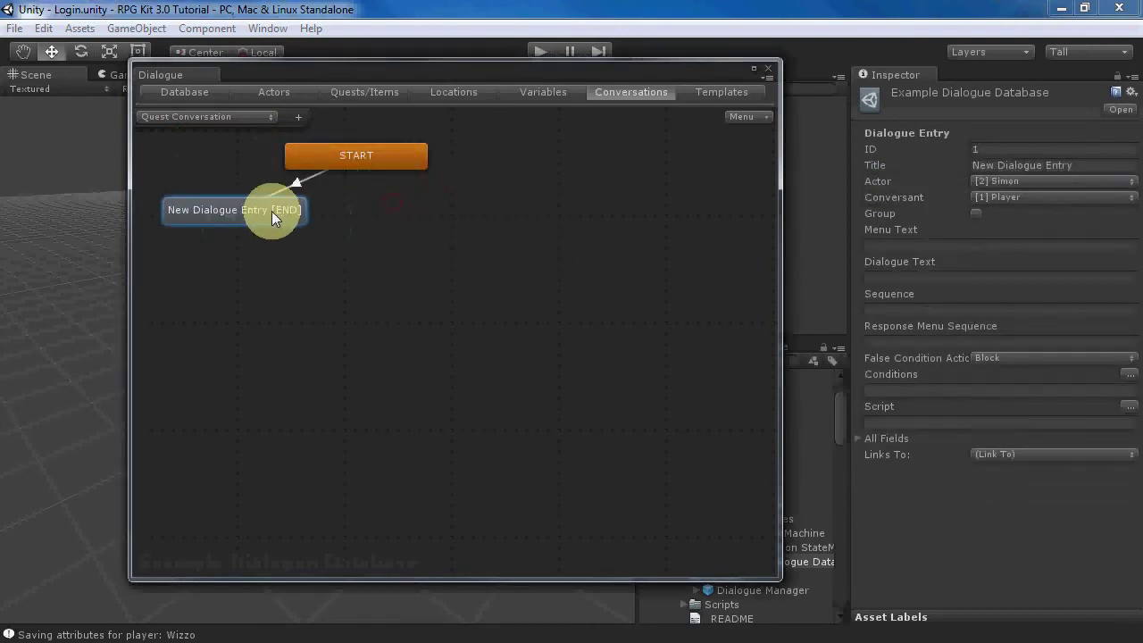
pyautogui.rightClick(354, 153)
pyautogui.click(388, 166)
pyautogui.moveTo(366, 196); pyautogui.dragTo(554, 210)
pyautogui.rightClick(373, 156)
pyautogui.click(393, 165)
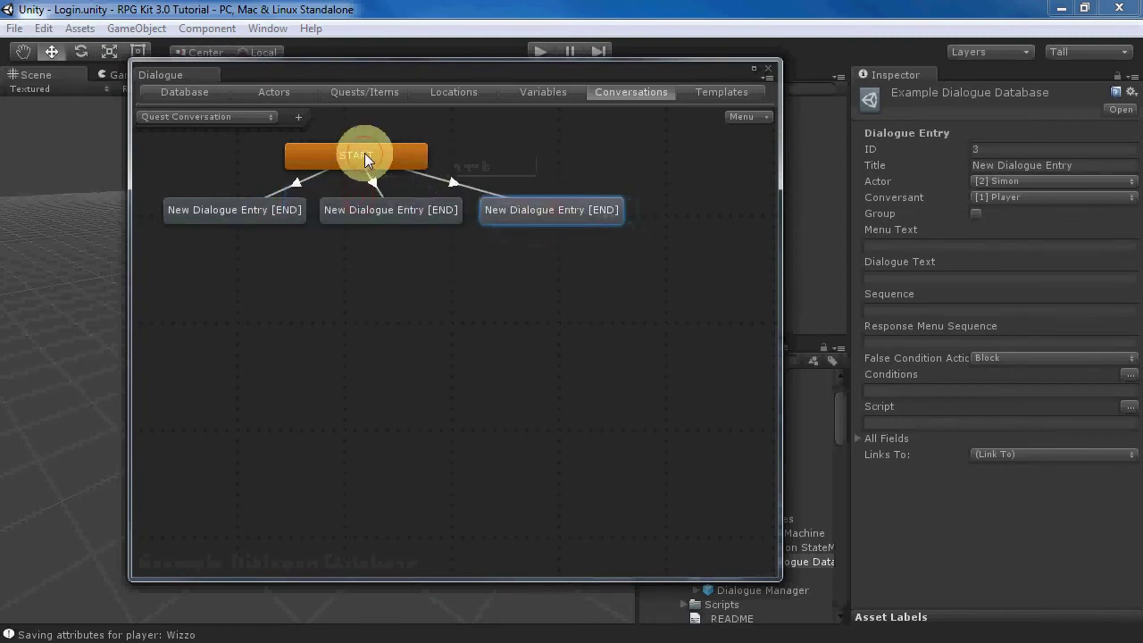
pyautogui.moveTo(364, 153)
pyautogui.mouseDown()
pyautogui.moveTo(407, 149)
pyautogui.moveTo(385, 152)
pyautogui.mouseUp()
pyautogui.click(262, 210)
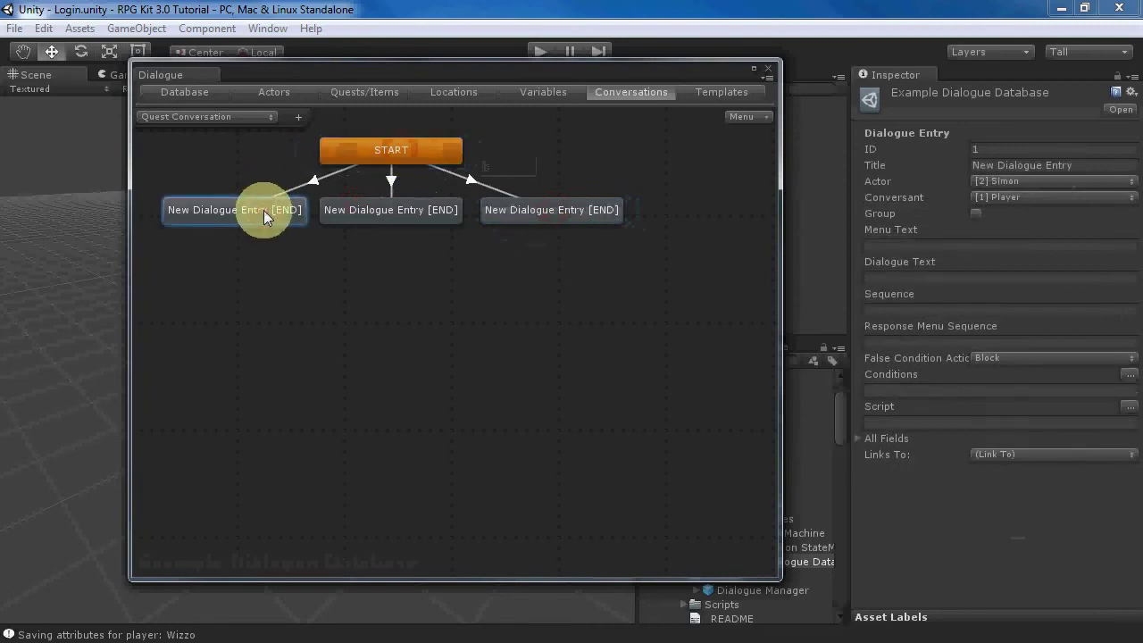
pyautogui.click(880, 277)
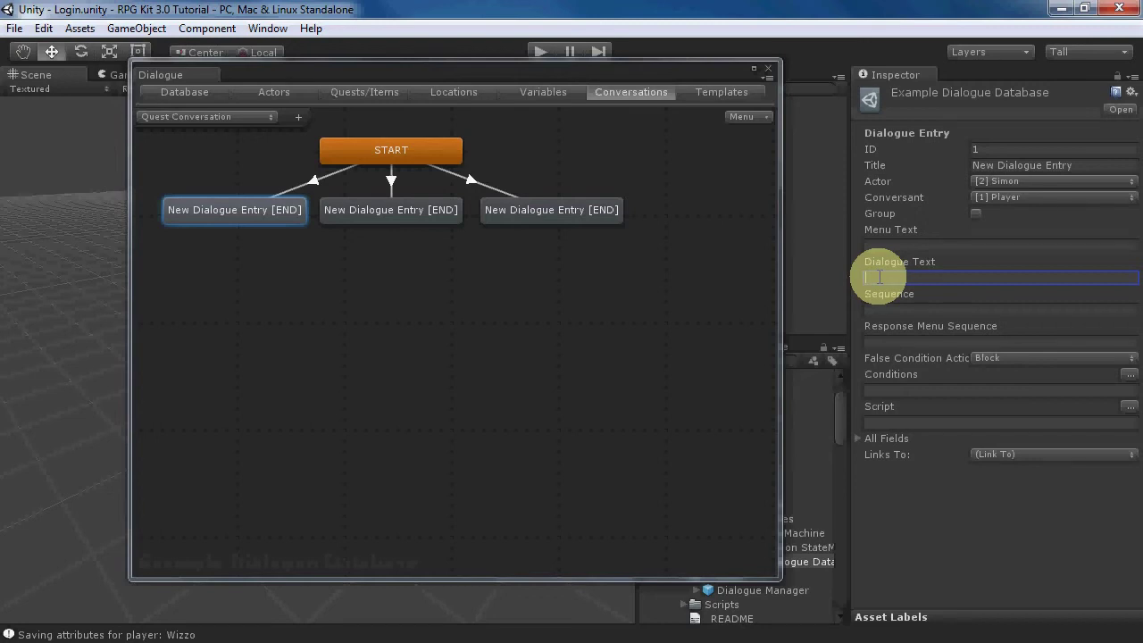
# - Make the first entry say 'Kill a skeleton.', requiring Kill the Skeleton to be unassigned
pyautogui.write('Kill a skslet')
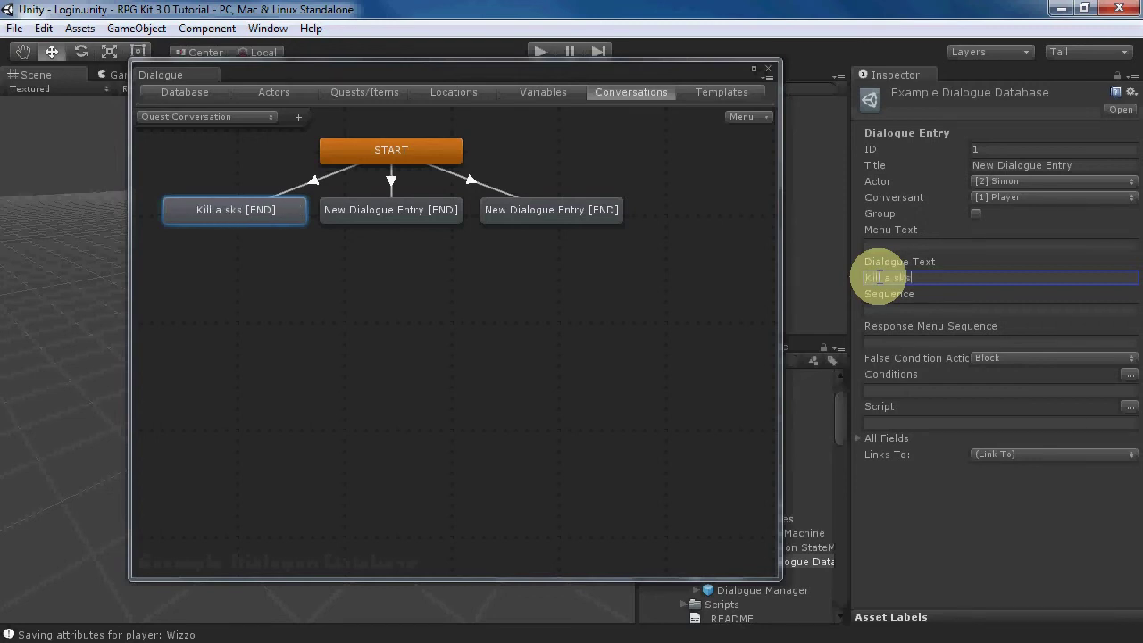
pyautogui.press('BackSpace')
pyautogui.press('BackSpace')
pyautogui.press('BackSpace')
pyautogui.press('BackSpace')
pyautogui.write('eleton.')
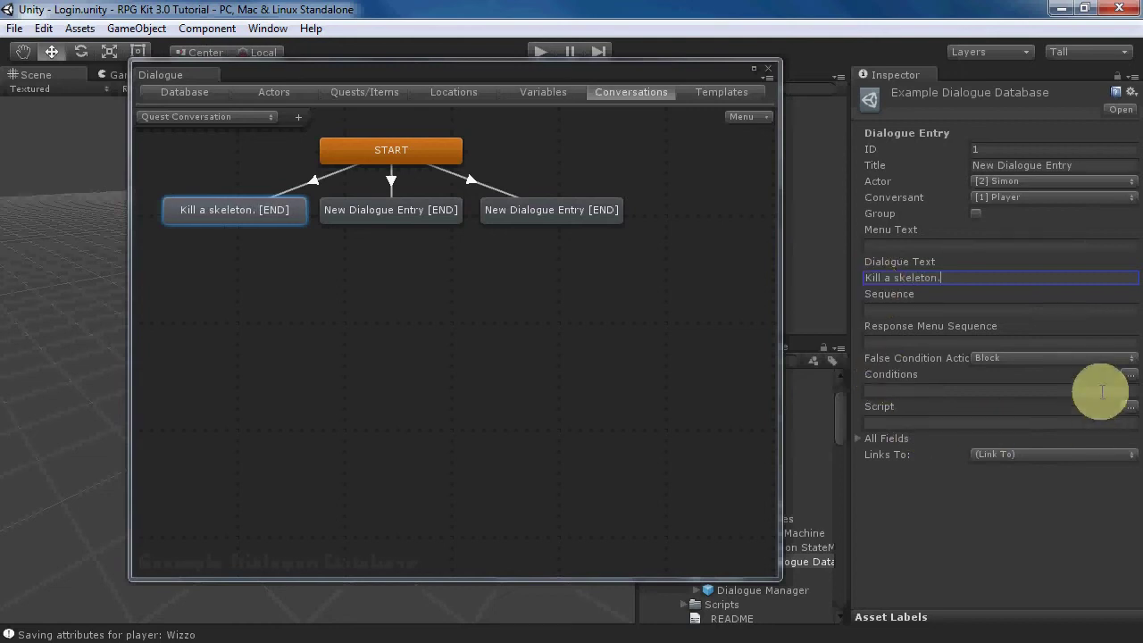
pyautogui.click(1130, 382)
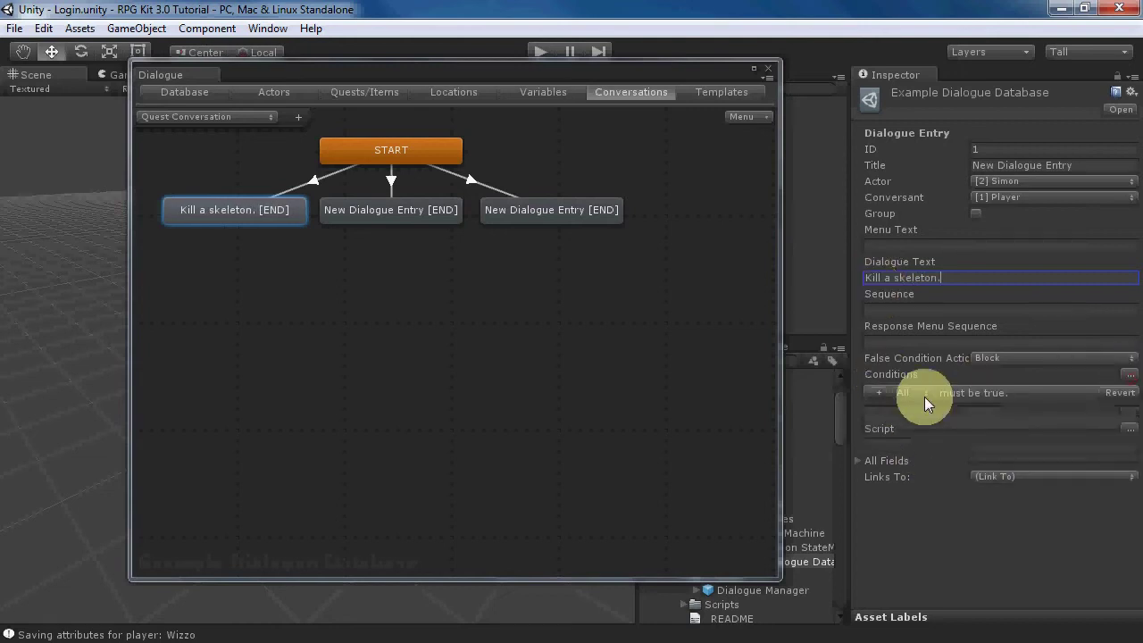
pyautogui.click(872, 392)
pyautogui.click(980, 393)
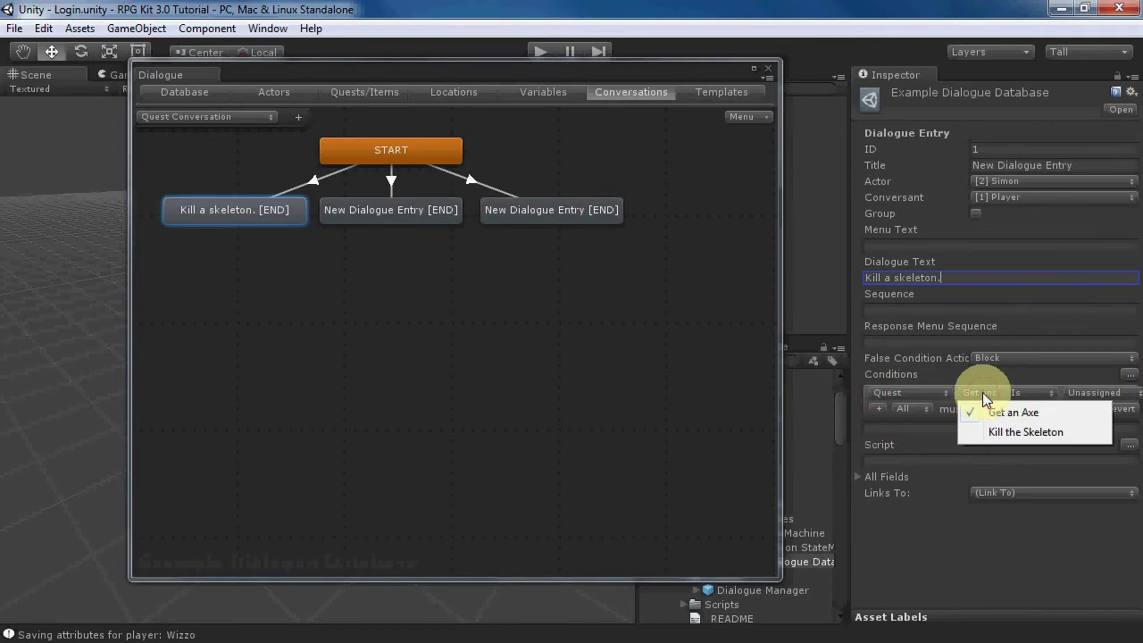
pyautogui.click(1003, 431)
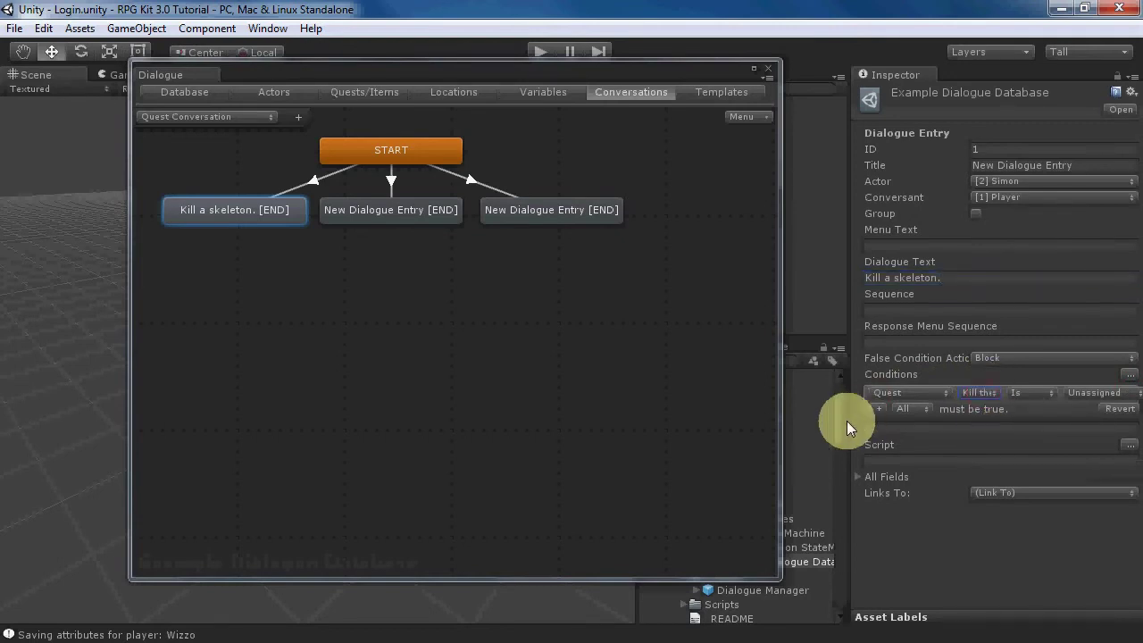
pyautogui.moveTo(846, 426); pyautogui.dragTo(804, 414)
pyautogui.click(1127, 410)
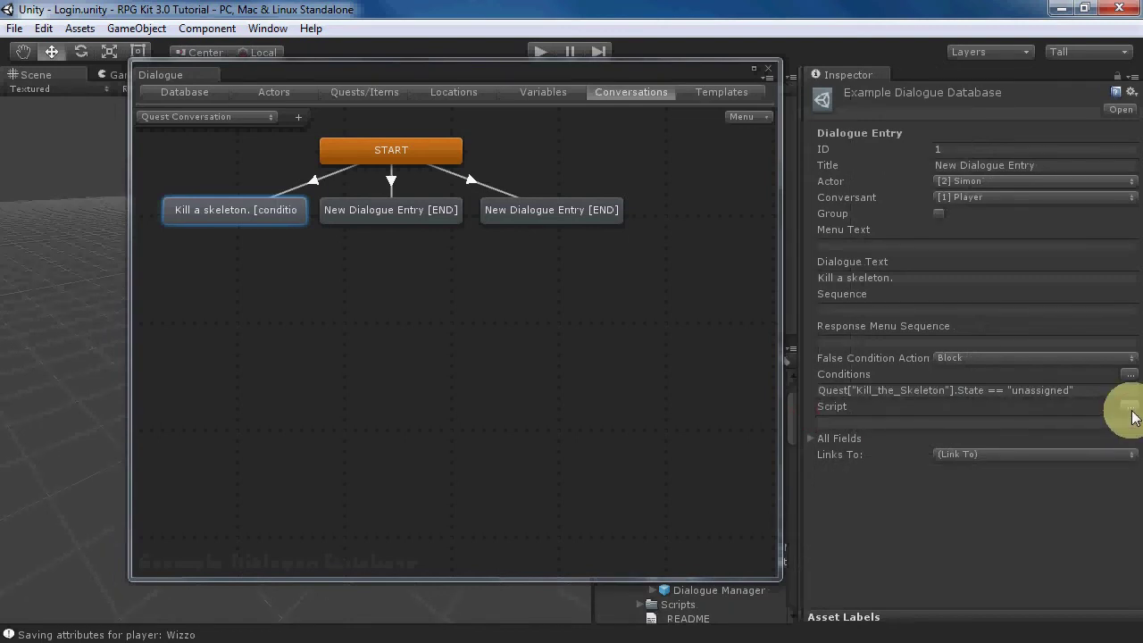
# - Give the entry a script that sets the Kill the Skeleton quest to Active
pyautogui.click(1129, 407)
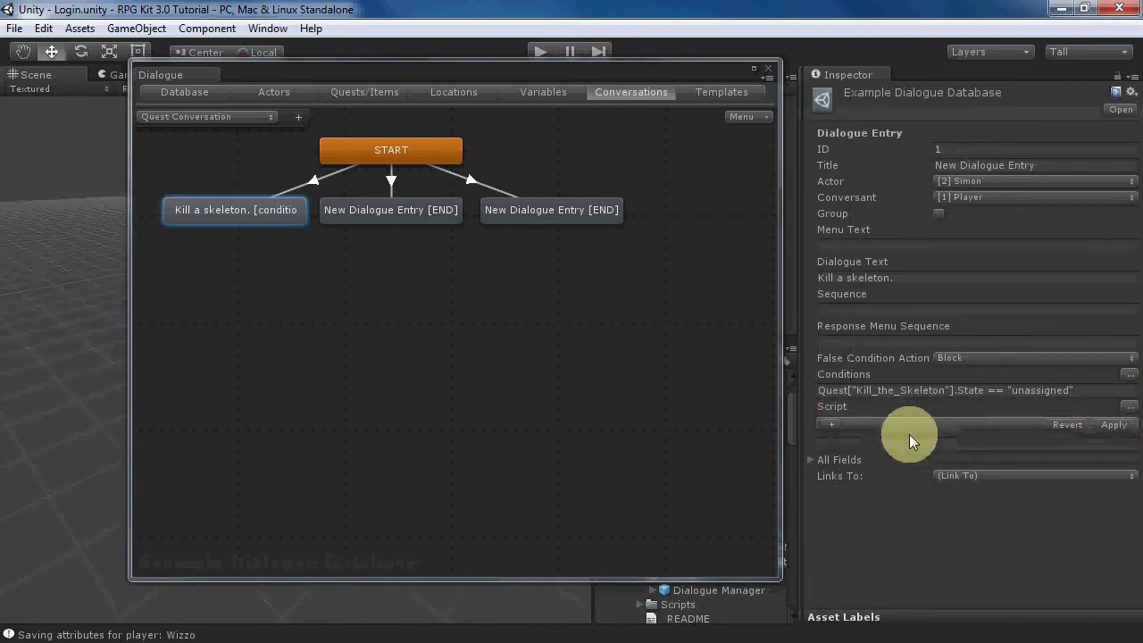
pyautogui.click(828, 423)
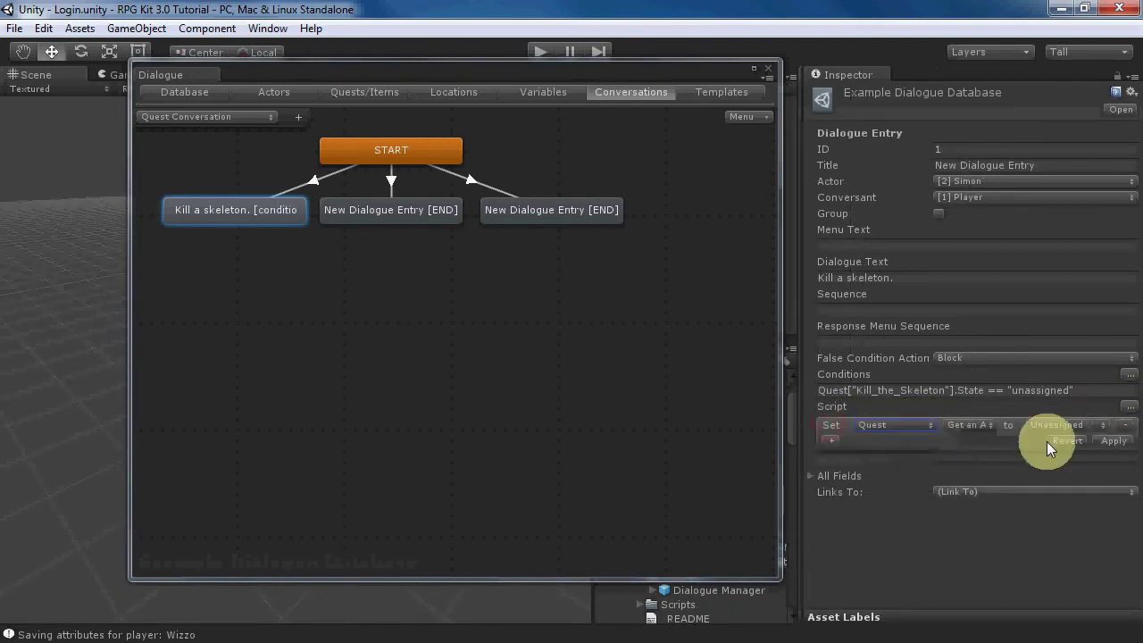
pyautogui.click(966, 427)
pyautogui.click(988, 464)
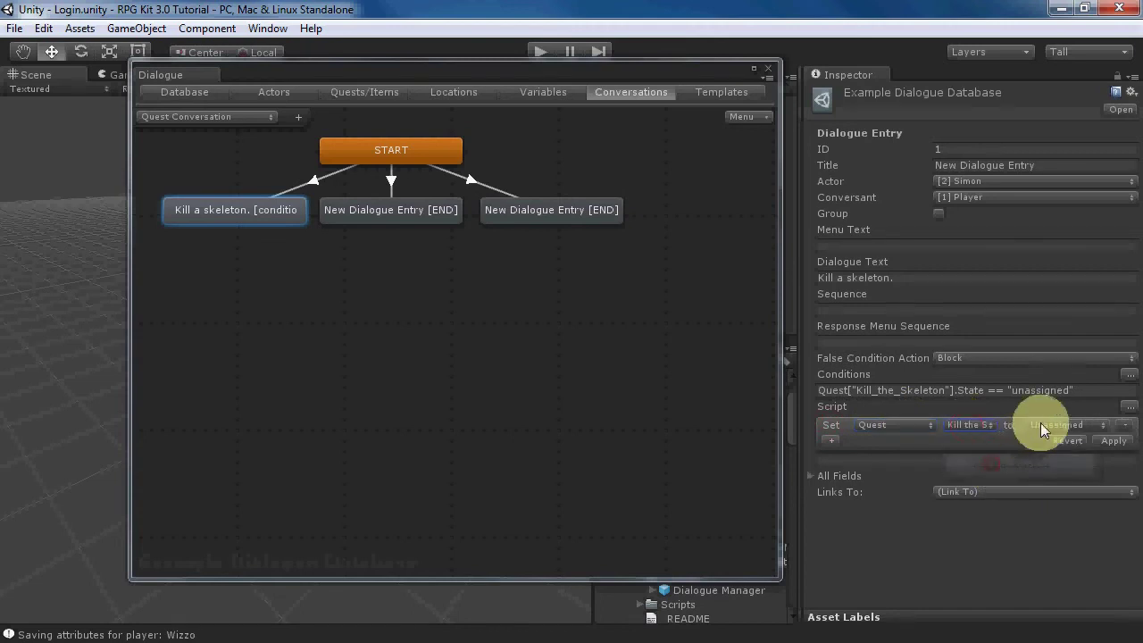
pyautogui.click(1043, 427)
pyautogui.click(1053, 463)
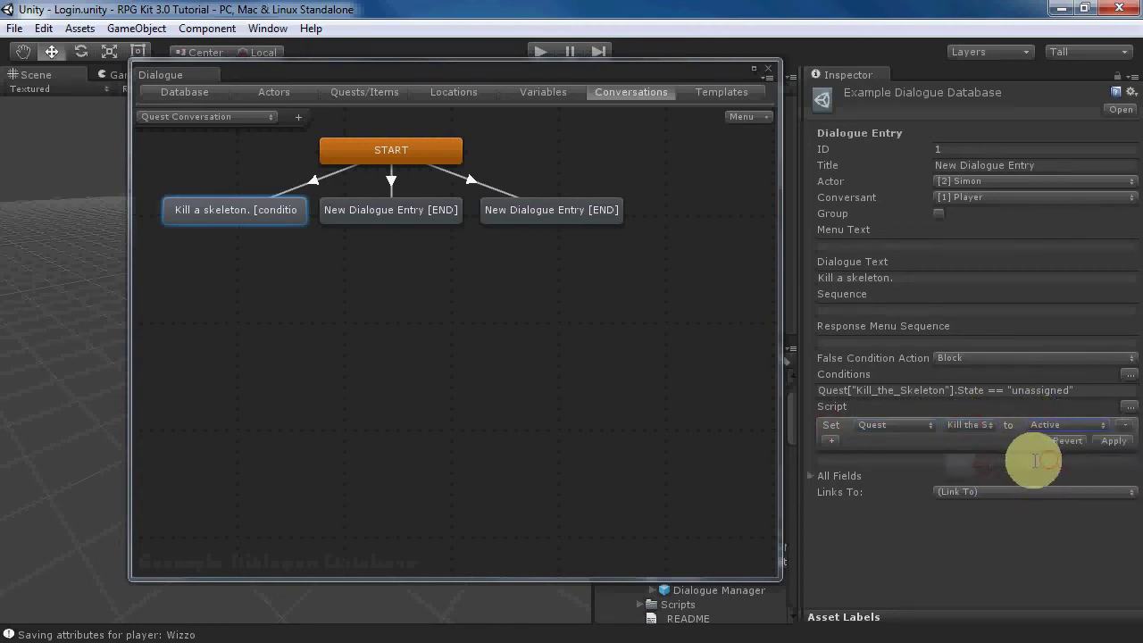
pyautogui.click(1115, 441)
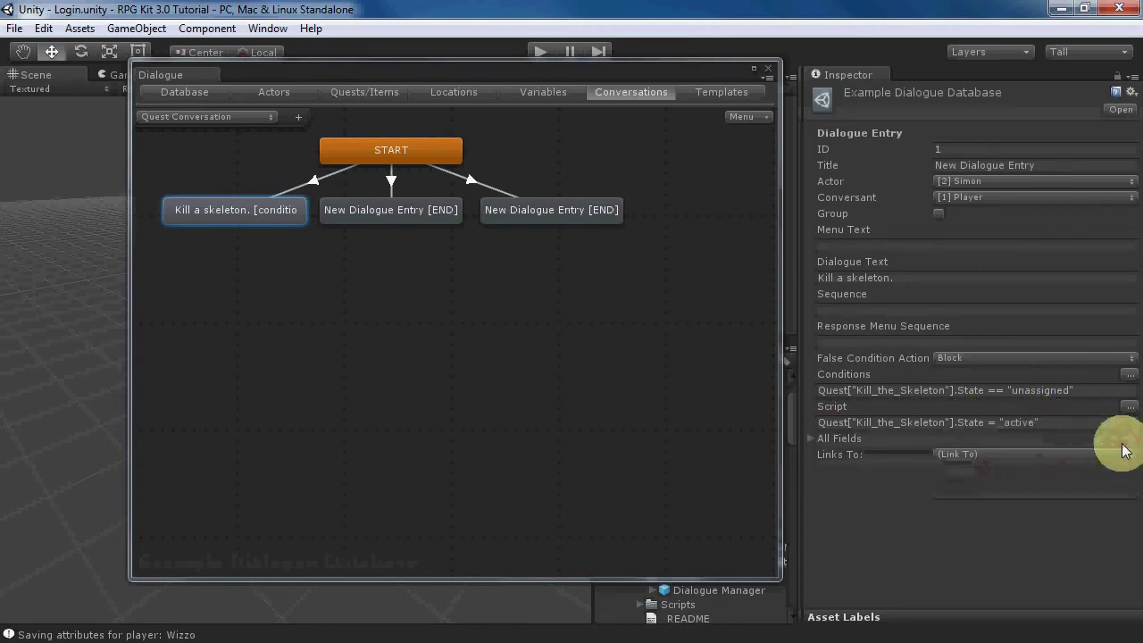
# - Add a child entry reading 'Bye.' under the 'Kill a skeleton.' node
pyautogui.rightClick(264, 217)
pyautogui.click(304, 229)
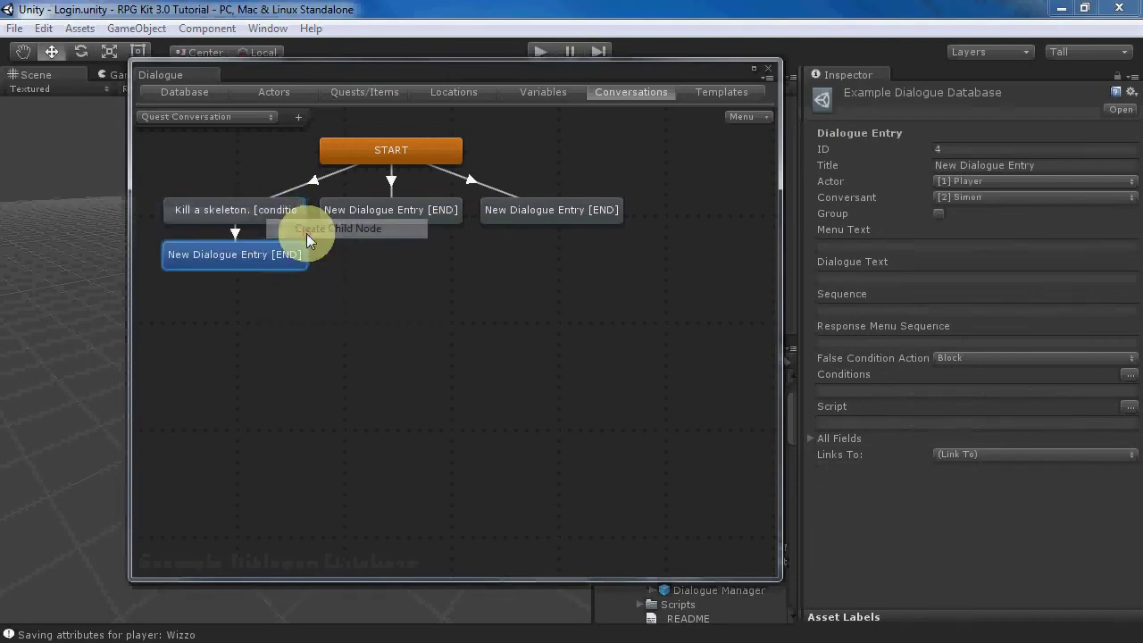
pyautogui.moveTo(292, 274); pyautogui.dragTo(415, 286)
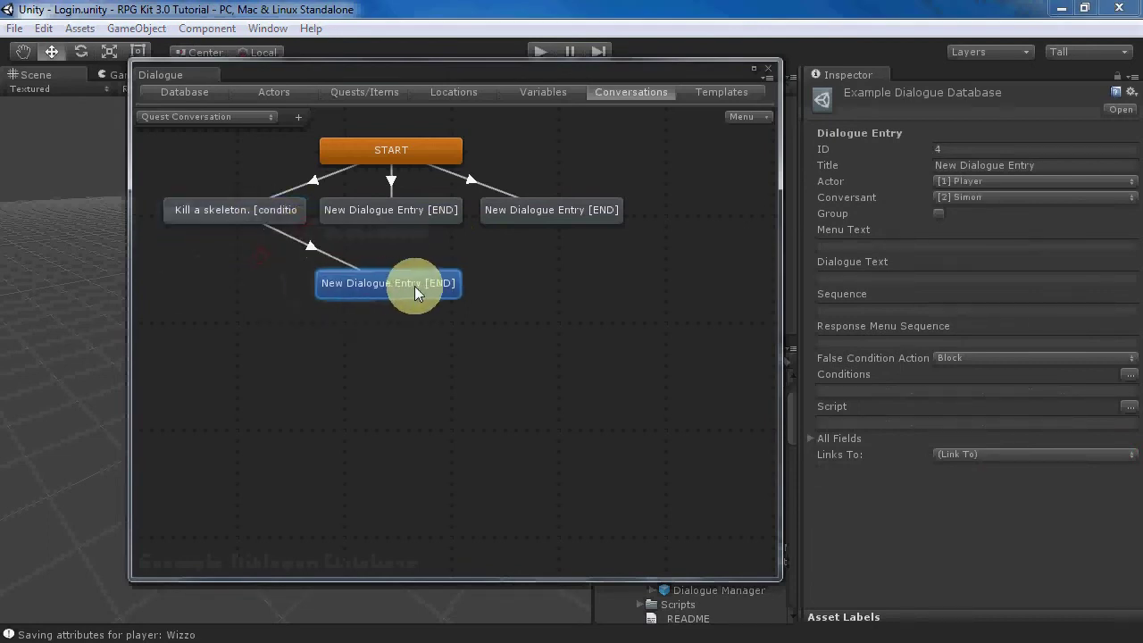
pyautogui.click(848, 278)
pyautogui.write('Bye.')
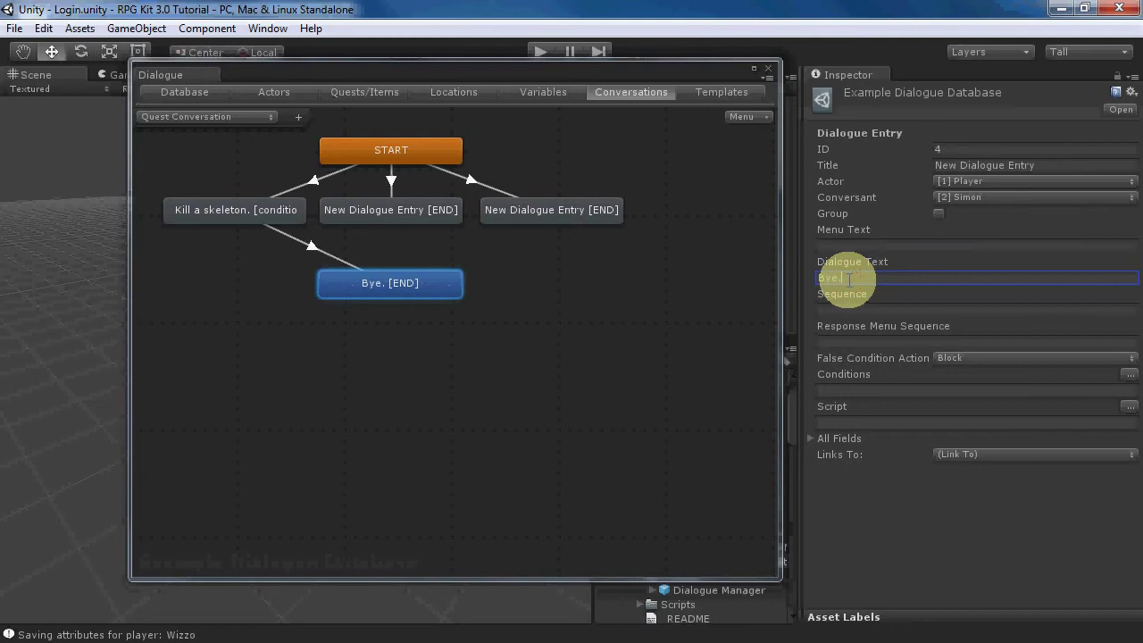
pyautogui.click(374, 218)
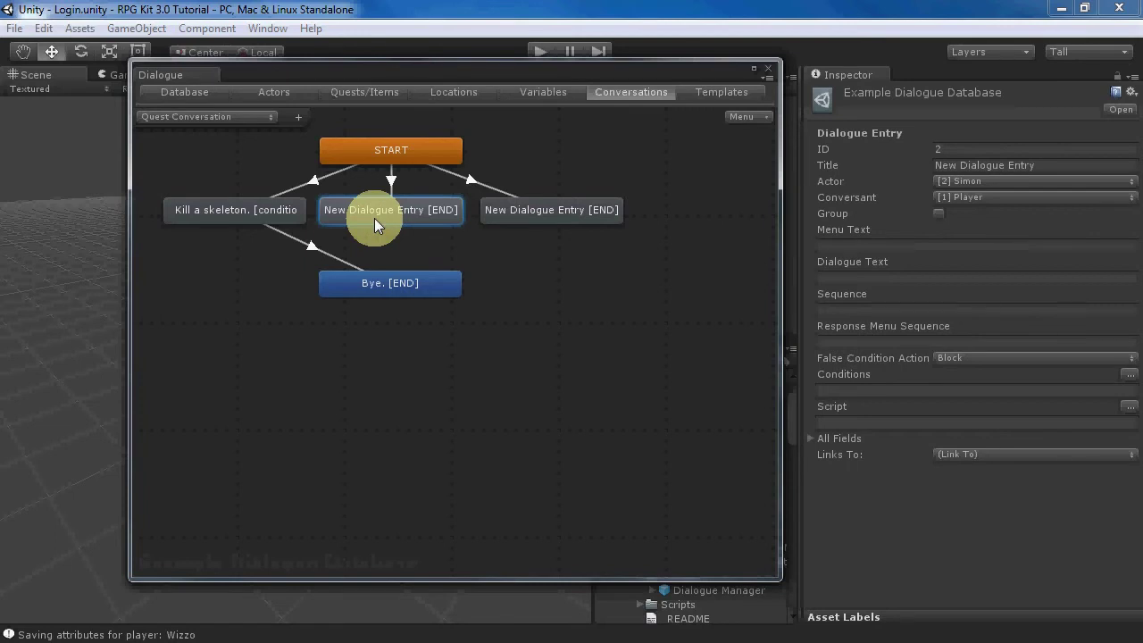
# - Make the middle entry say 'Remember to kill the skeleton.', requiring Kill the Skeleton to be Active
pyautogui.click(941, 278)
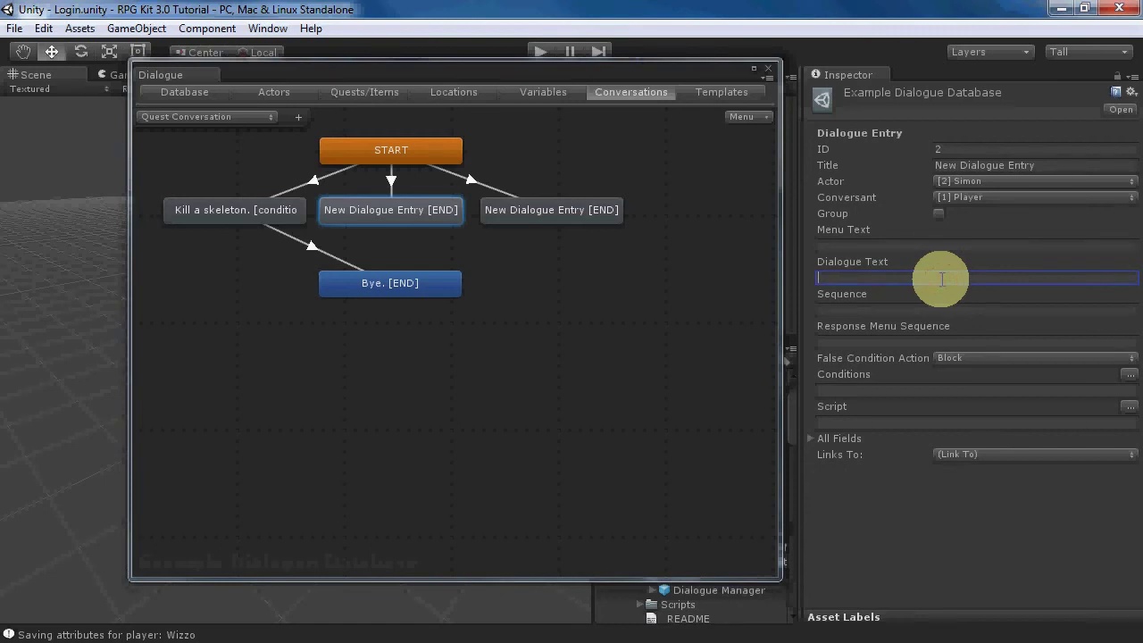
pyautogui.write('Remember to')
pyautogui.write('kill the skeleton.')
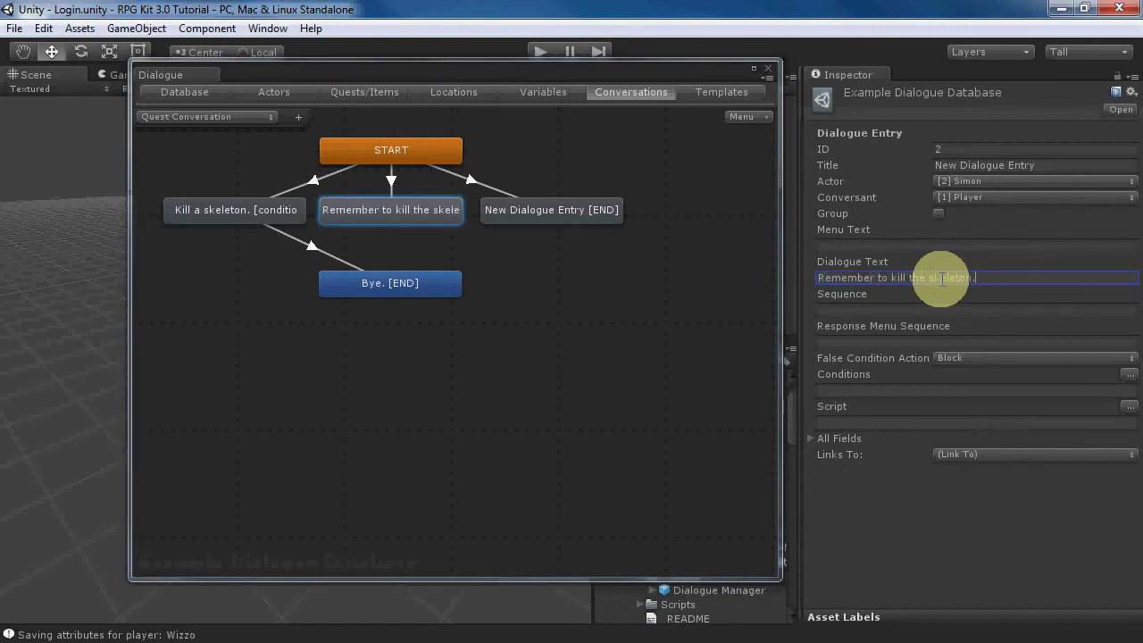
pyautogui.click(1129, 375)
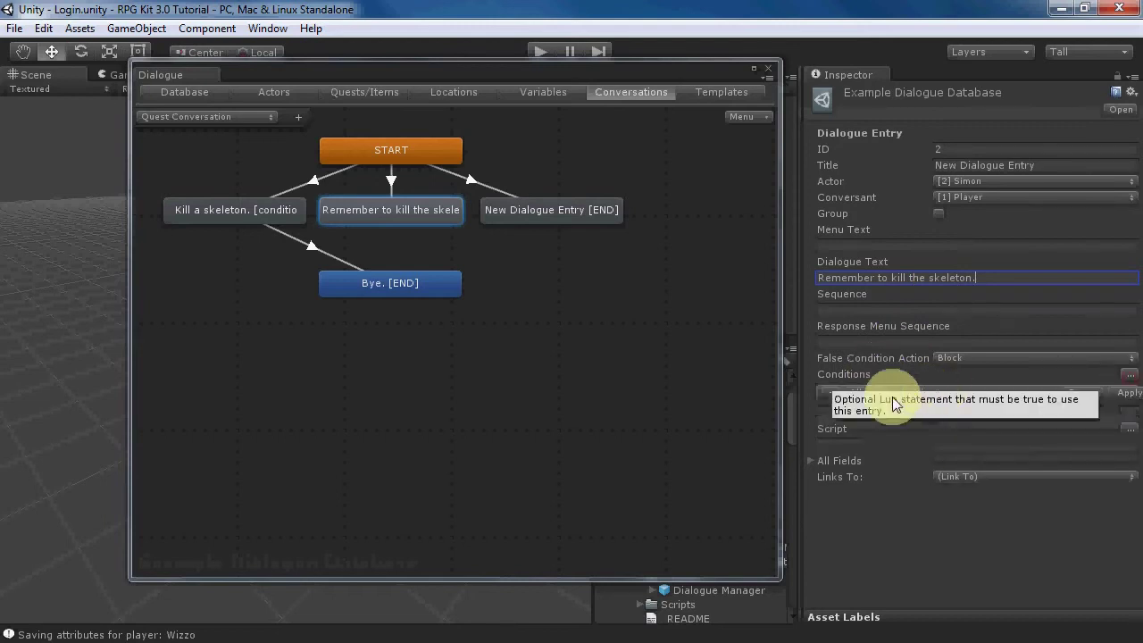
pyautogui.click(823, 395)
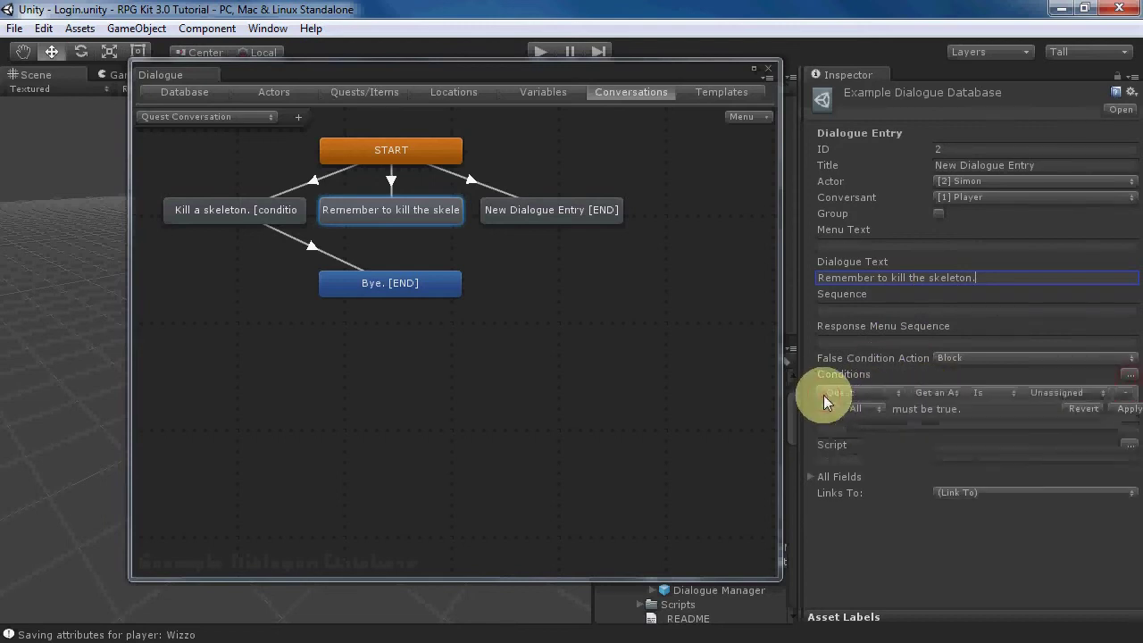
pyautogui.click(929, 398)
pyautogui.click(961, 432)
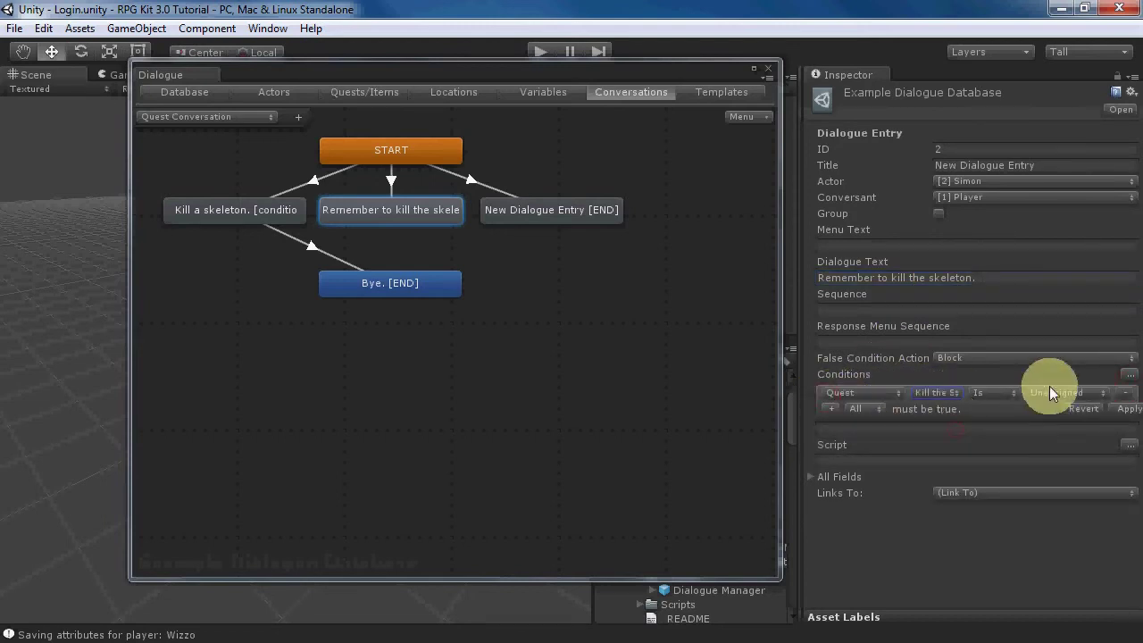
pyautogui.click(1050, 394)
pyautogui.click(1038, 428)
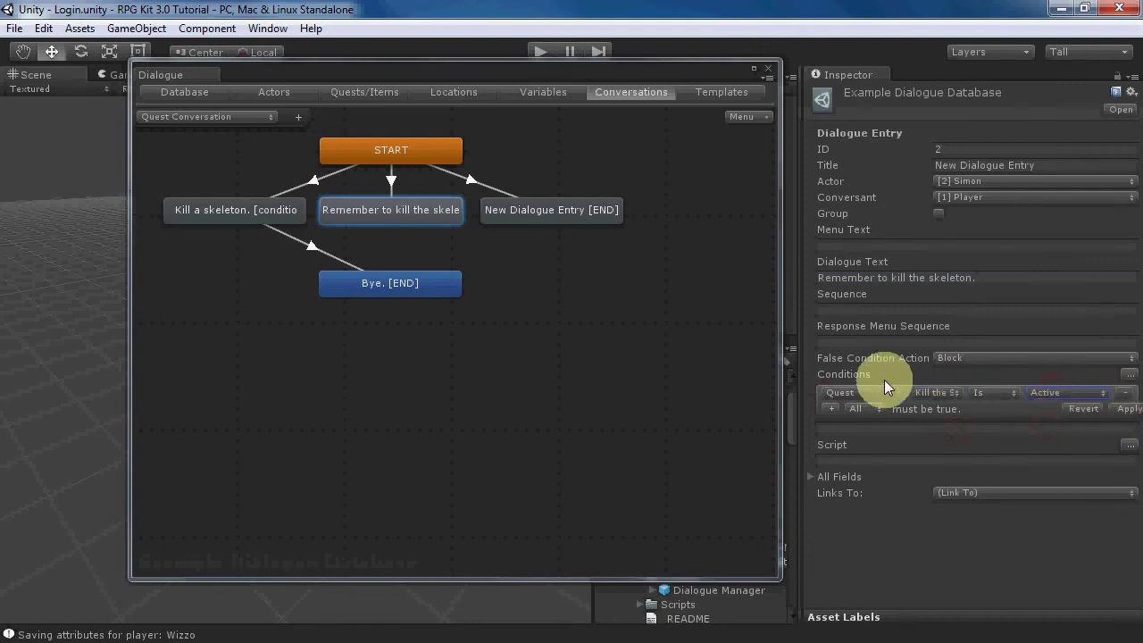
# - Add a second condition requiring SkeletonsKilled to equal 0, and apply both conditions
pyautogui.click(832, 408)
pyautogui.click(844, 408)
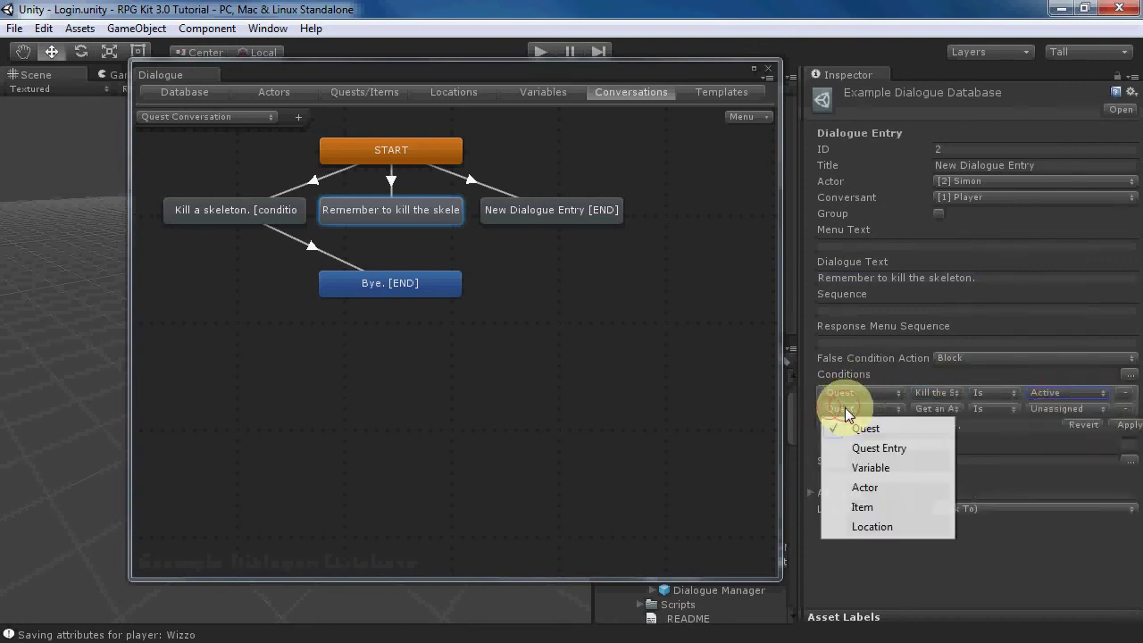
pyautogui.click(867, 468)
pyautogui.click(931, 408)
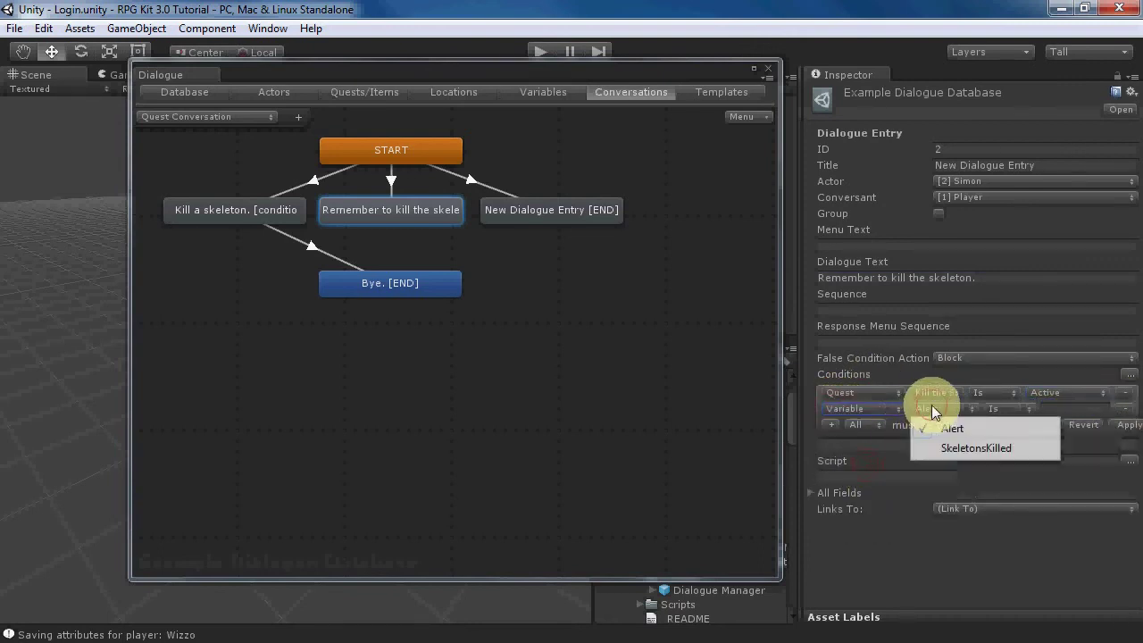
pyautogui.click(956, 450)
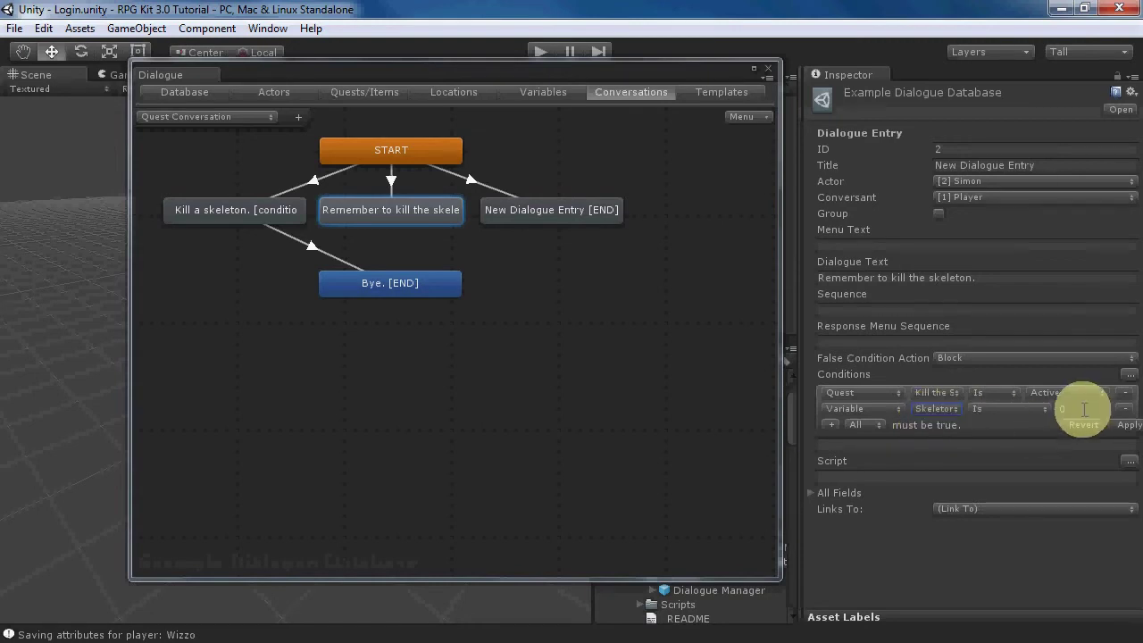
pyautogui.click(1123, 425)
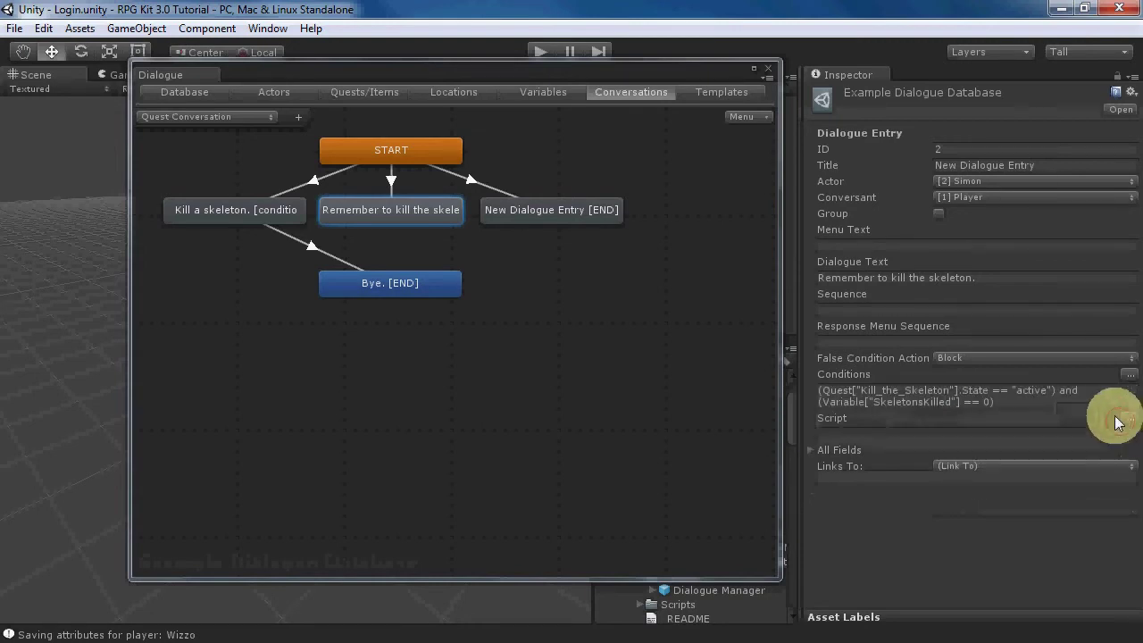
# - Link the 'Remember to kill the skeleton.' entry to the 'Bye.' entry
pyautogui.rightClick(388, 208)
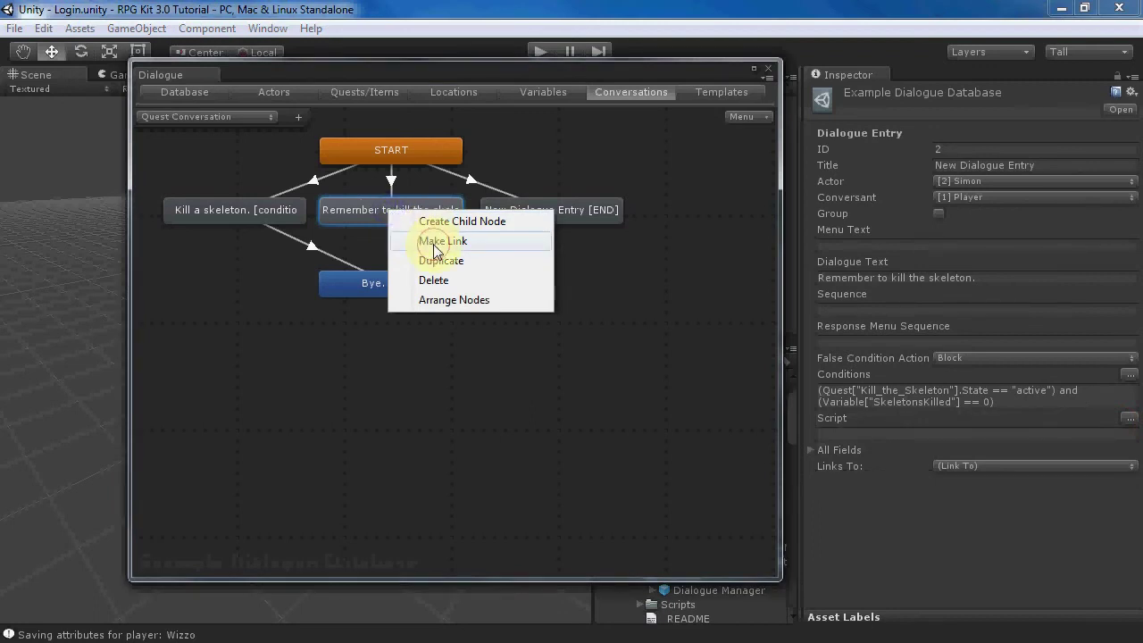
pyautogui.click(426, 240)
pyautogui.click(394, 280)
pyautogui.click(515, 219)
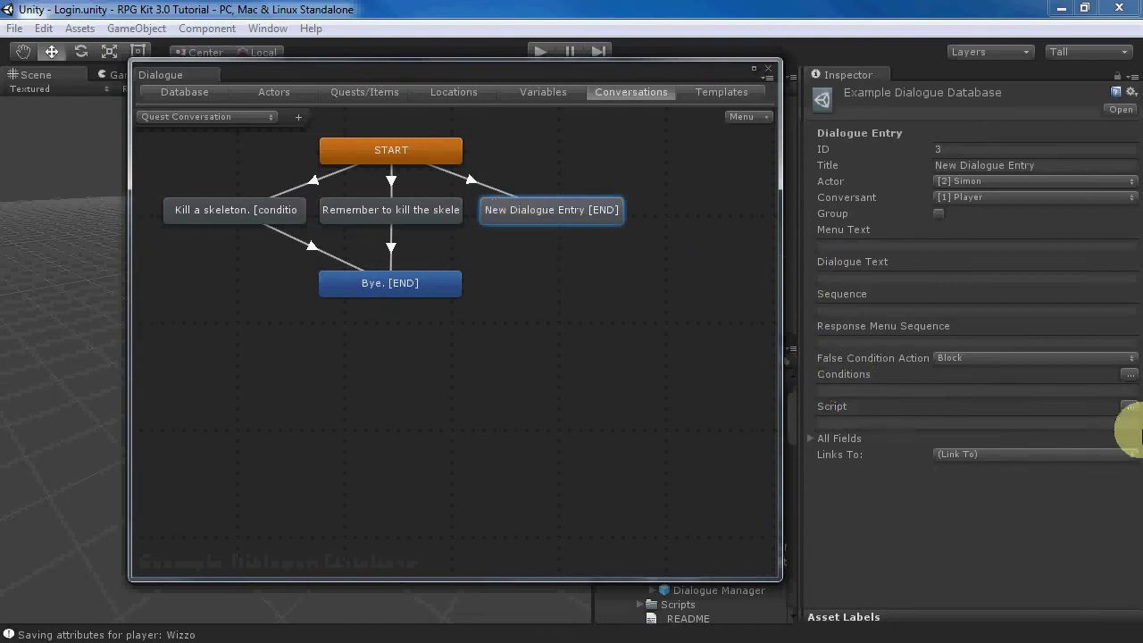
# - Give the third entry a condition requiring SkeletonsKilled greater than 0
pyautogui.click(1129, 375)
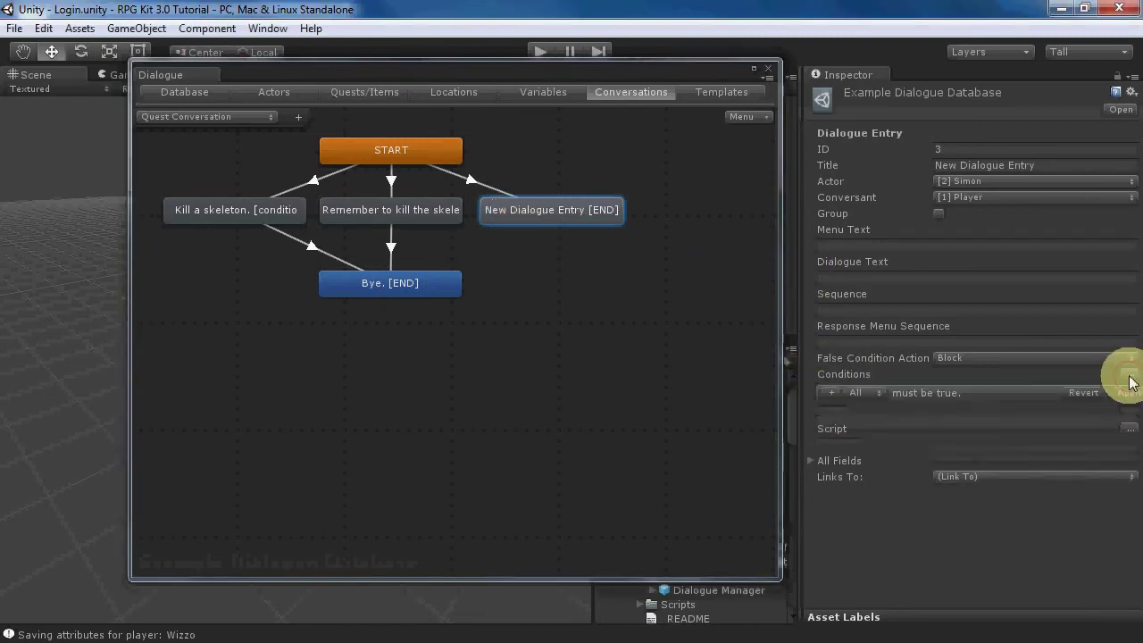
pyautogui.click(830, 392)
pyautogui.click(848, 393)
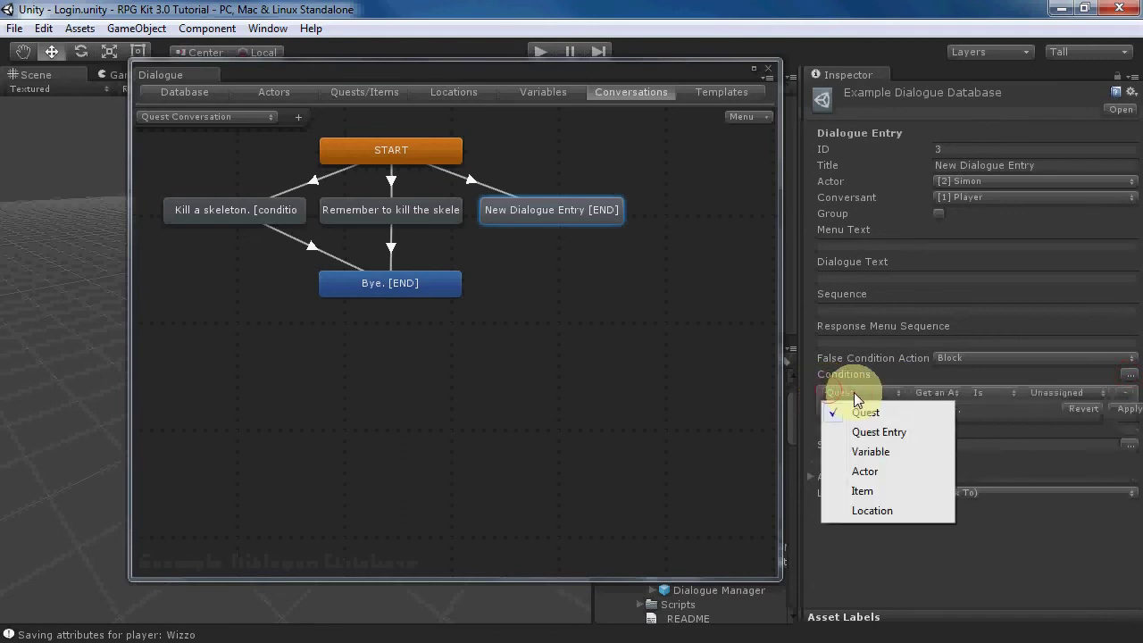
pyautogui.click(876, 450)
pyautogui.click(936, 396)
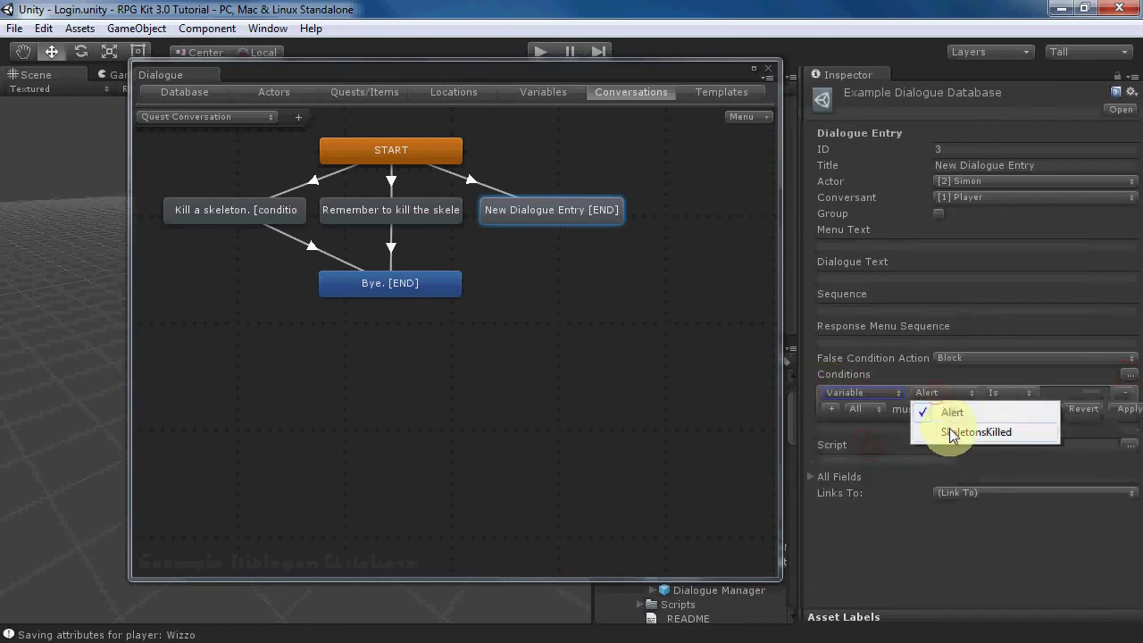
pyautogui.click(950, 429)
pyautogui.click(1003, 395)
pyautogui.click(1012, 470)
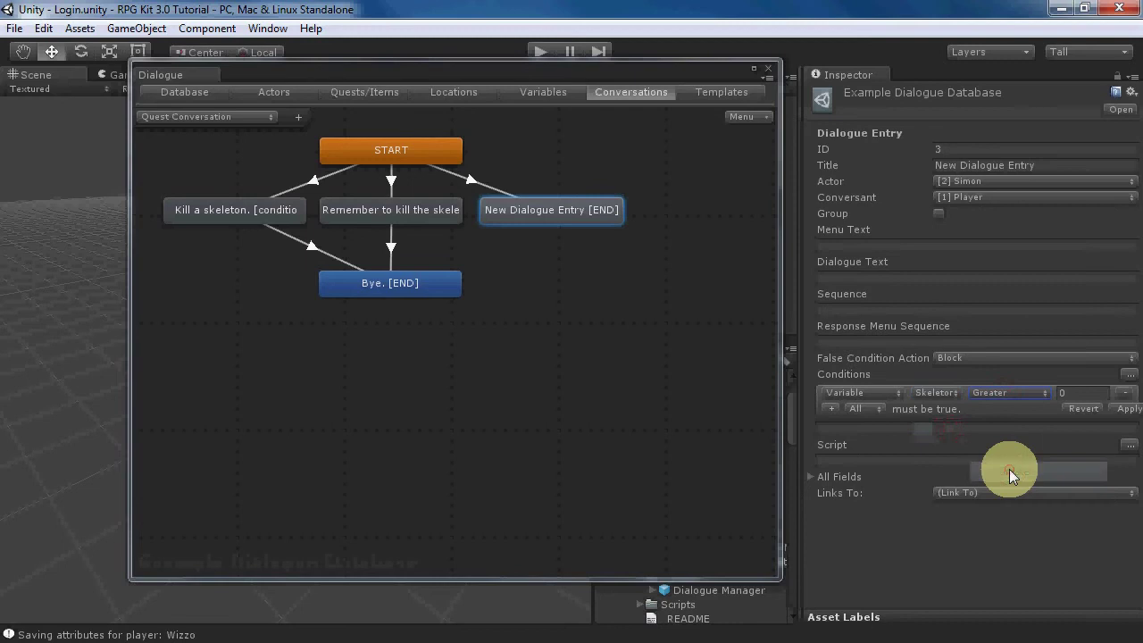
pyautogui.click(1125, 414)
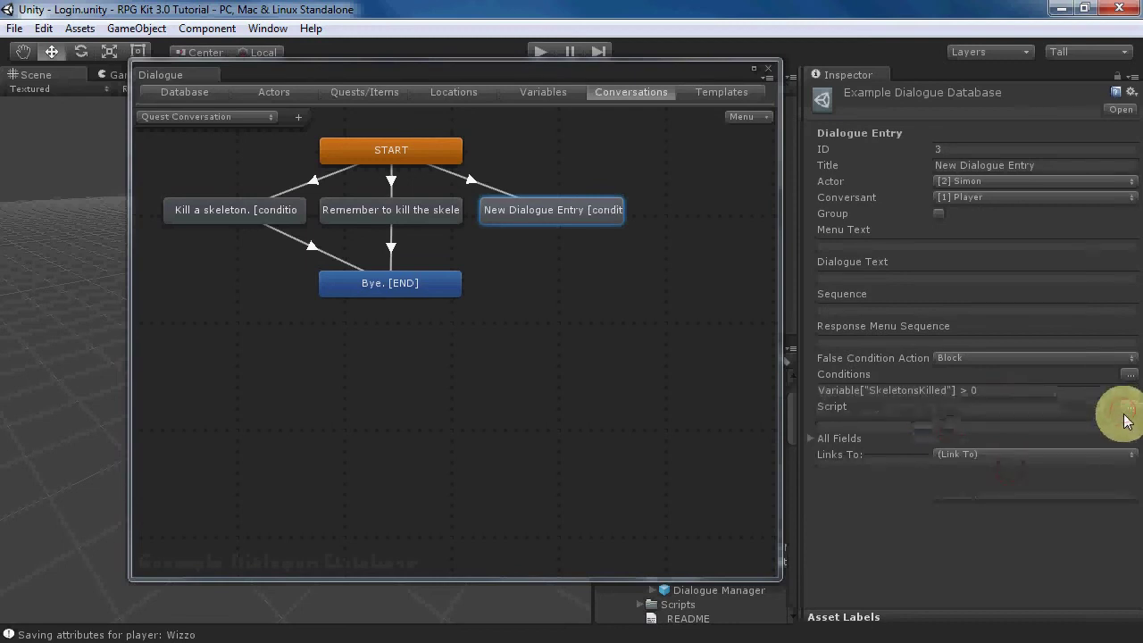
# - Add a script line setting the Kill the Skeleton quest to Success
pyautogui.click(830, 424)
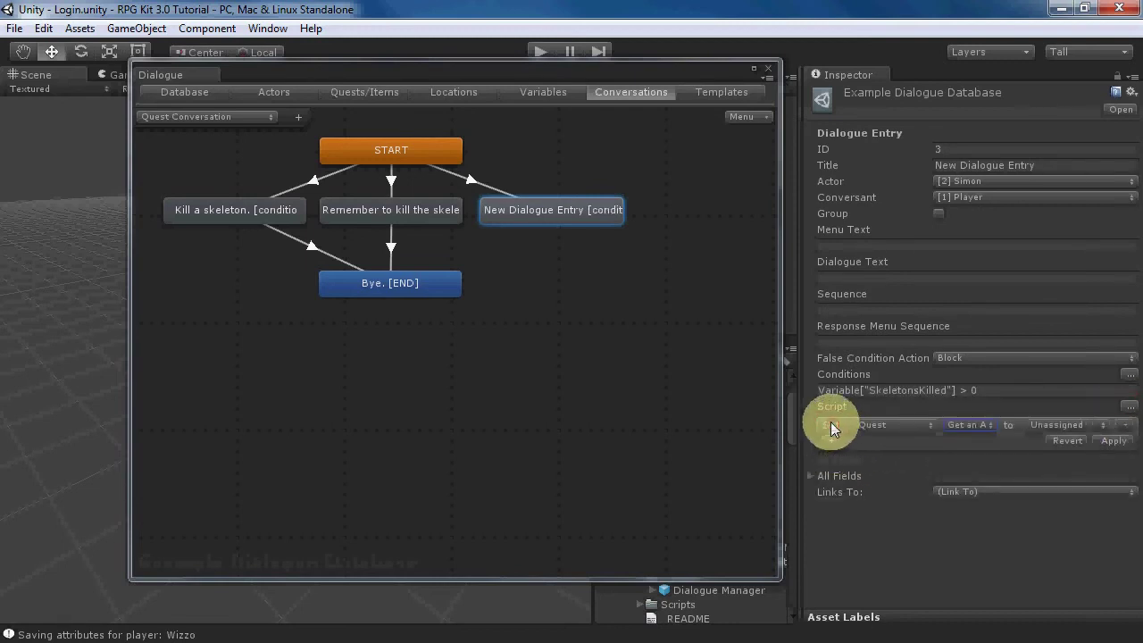
pyautogui.click(956, 424)
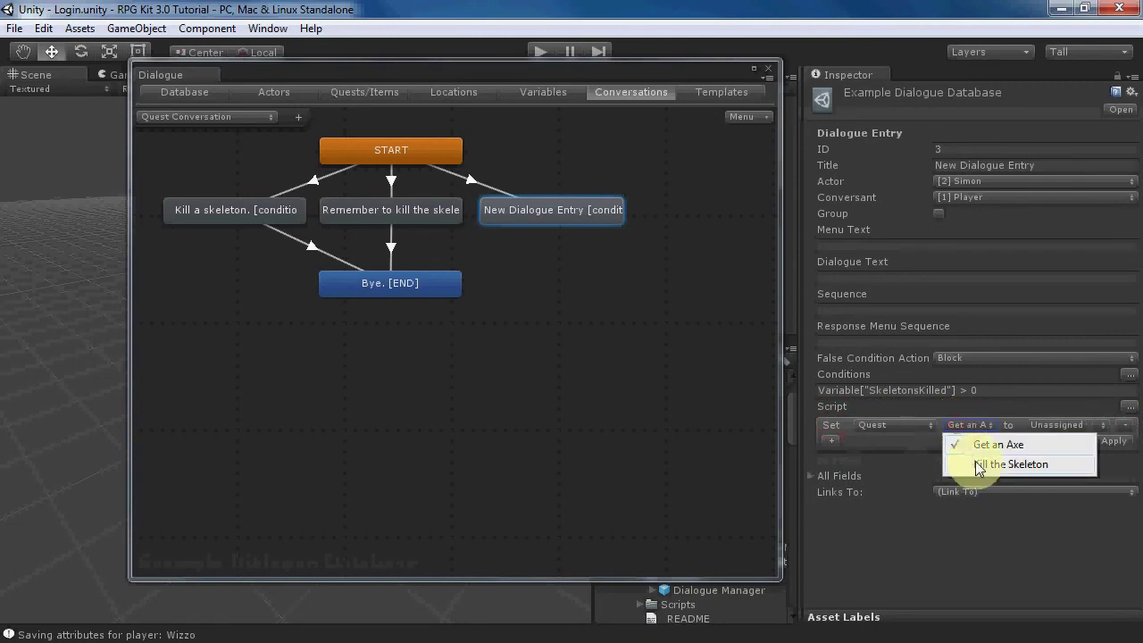
pyautogui.click(975, 461)
pyautogui.click(1054, 425)
pyautogui.click(1066, 485)
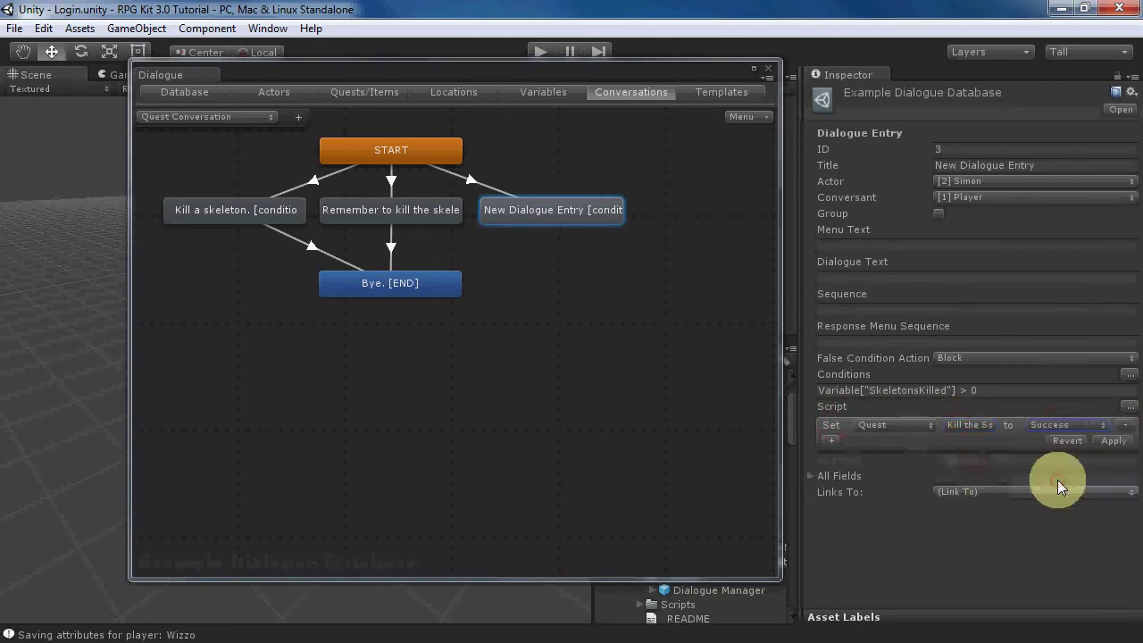
pyautogui.click(1108, 440)
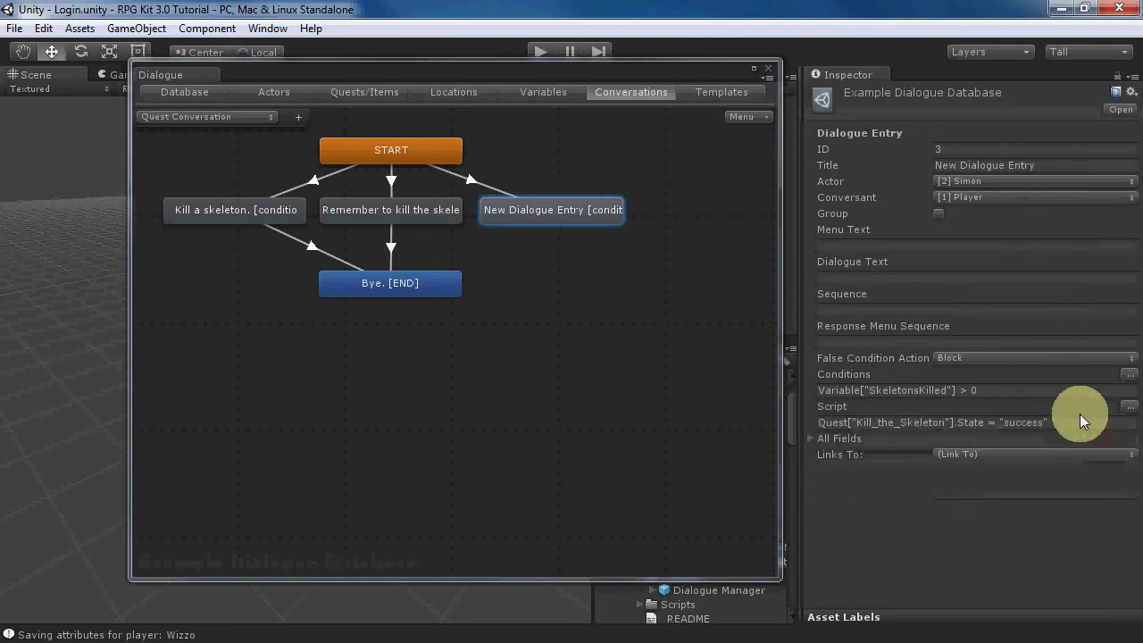
# - Set the entry's text to 'Thanks for killing the skeleton.' and link it to Bye. [END]
pyautogui.click(884, 280)
pyautogui.write('Thanks fo')
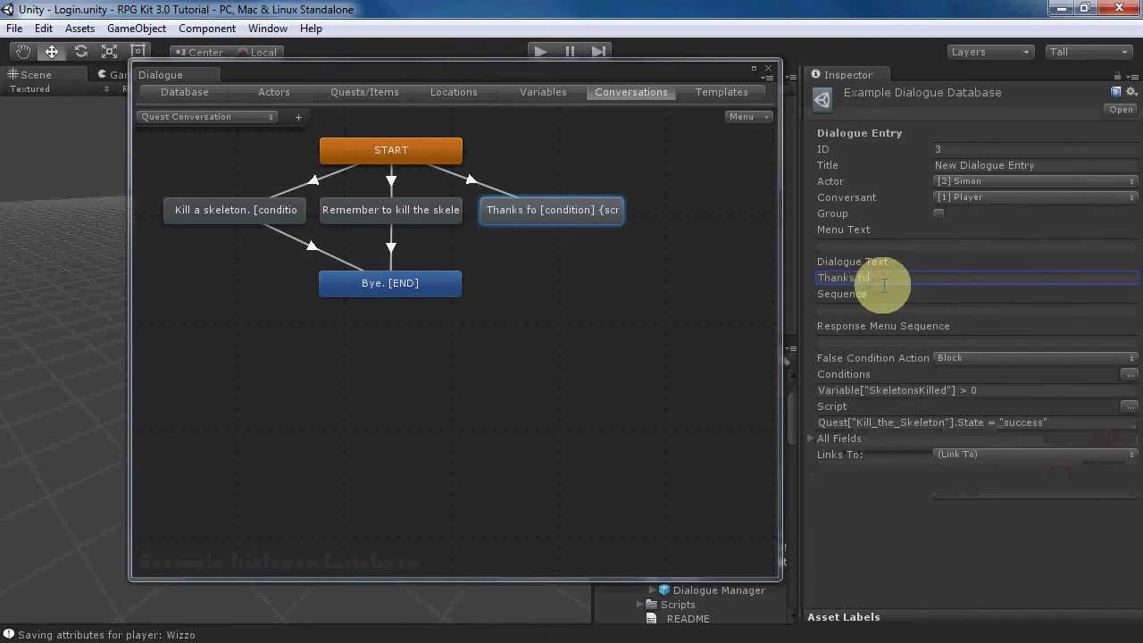
pyautogui.write('r killing the sksle')
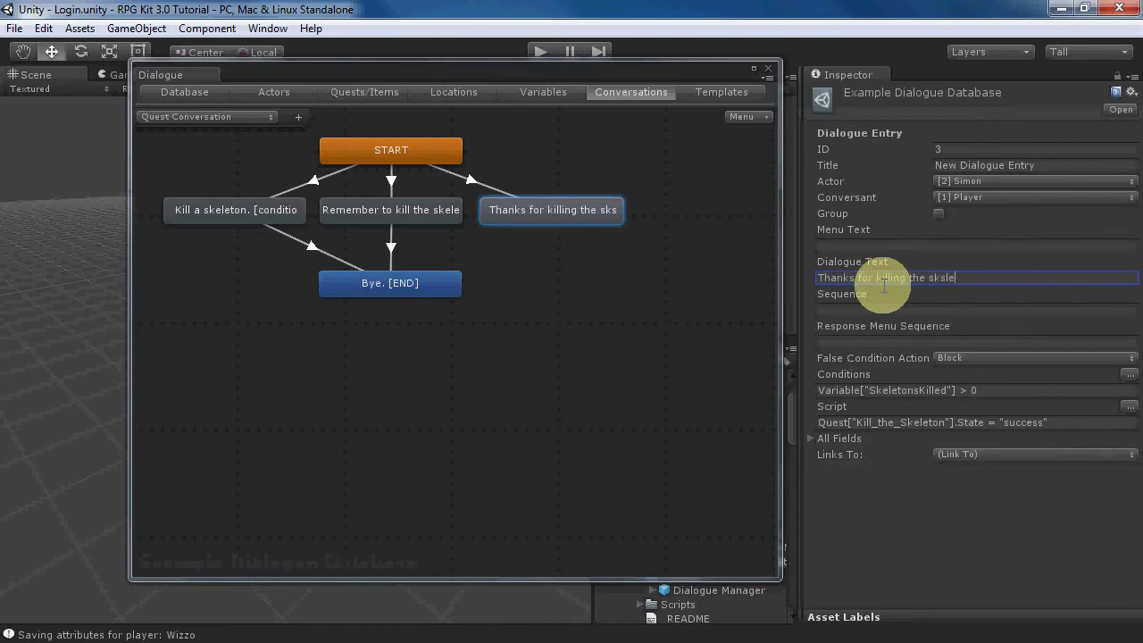
pyautogui.press('BackSpace')
pyautogui.press('BackSpace')
pyautogui.press('BackSpace')
pyautogui.write('eleton.')
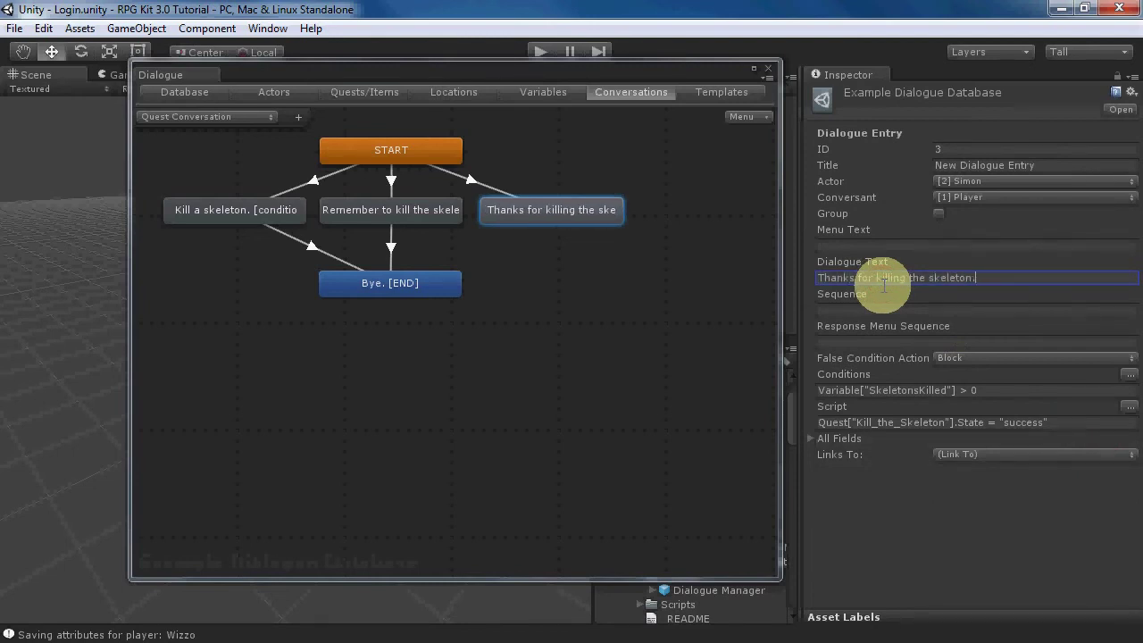
pyautogui.rightClick(568, 216)
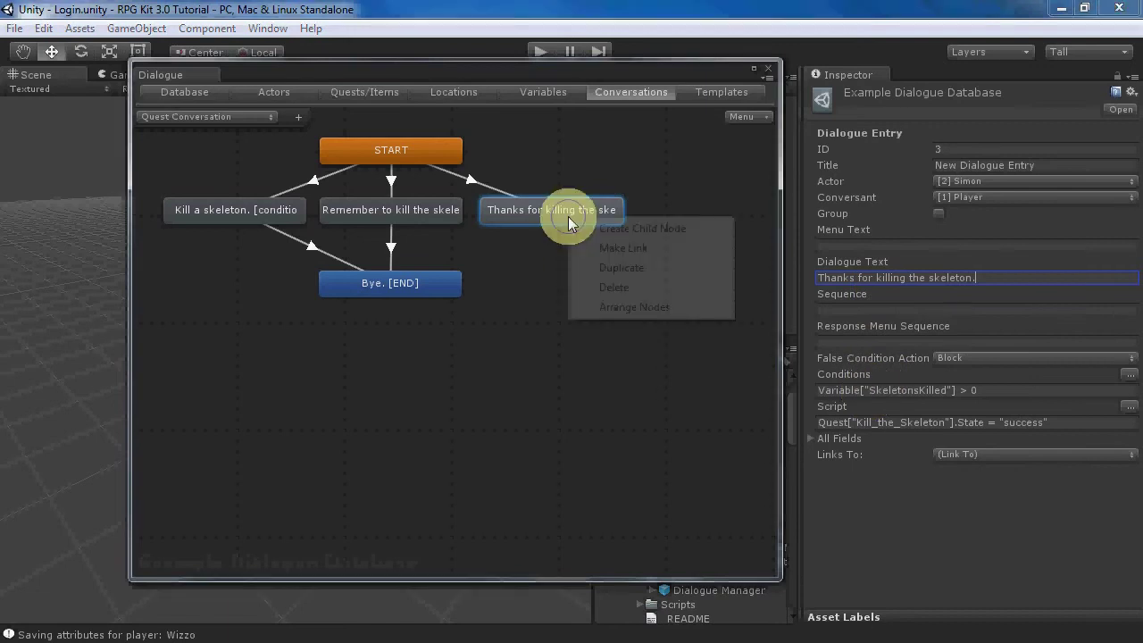
pyautogui.click(605, 248)
pyautogui.click(401, 279)
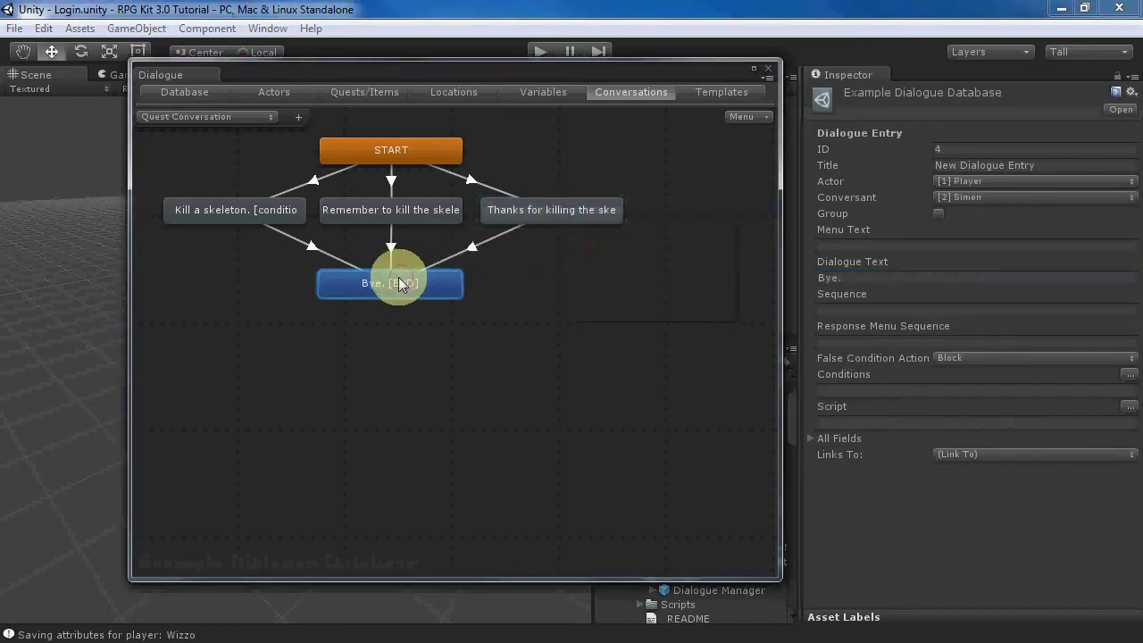
# - Close the Dialogue editor and open the Main Level scene
pyautogui.click(767, 71)
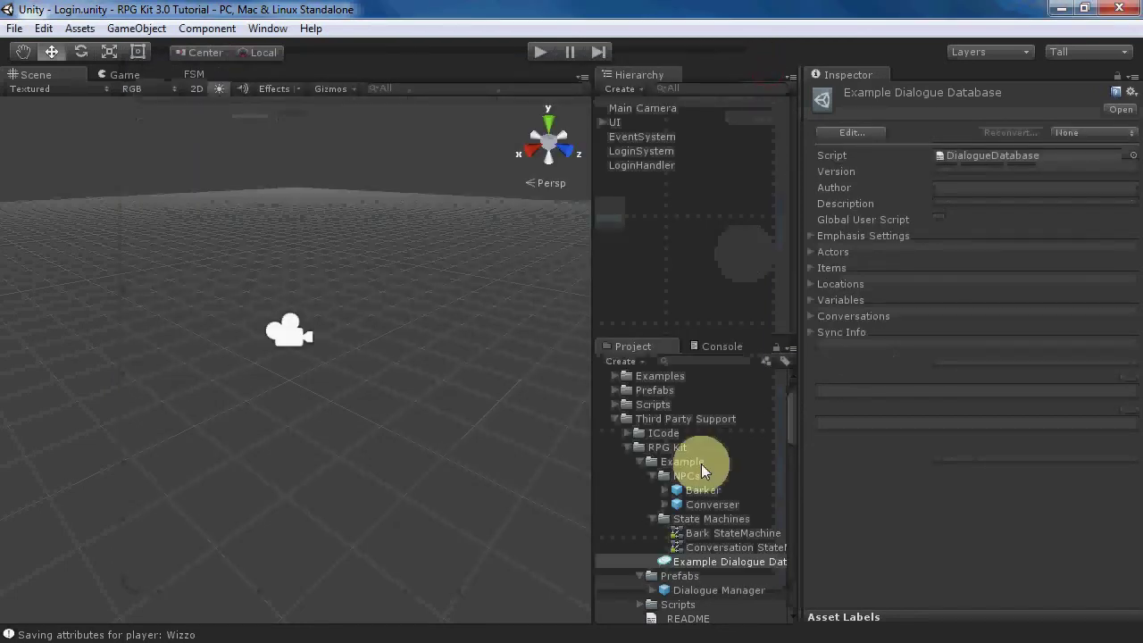
pyautogui.moveTo(796, 412); pyautogui.dragTo(792, 612)
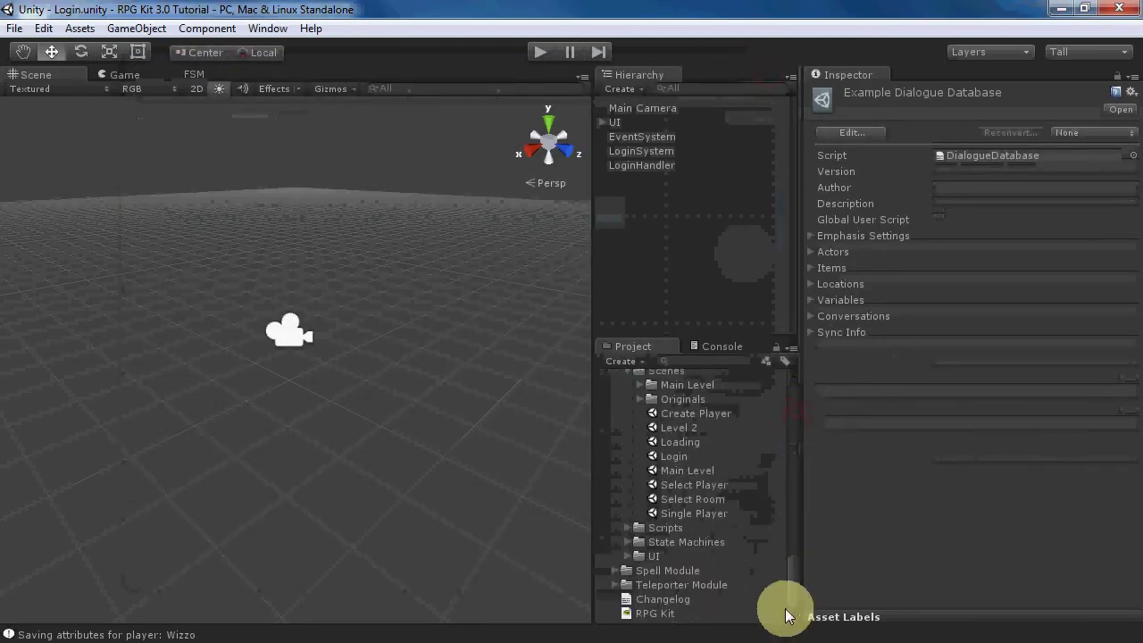
pyautogui.click(680, 471)
pyautogui.doubleClick(680, 474)
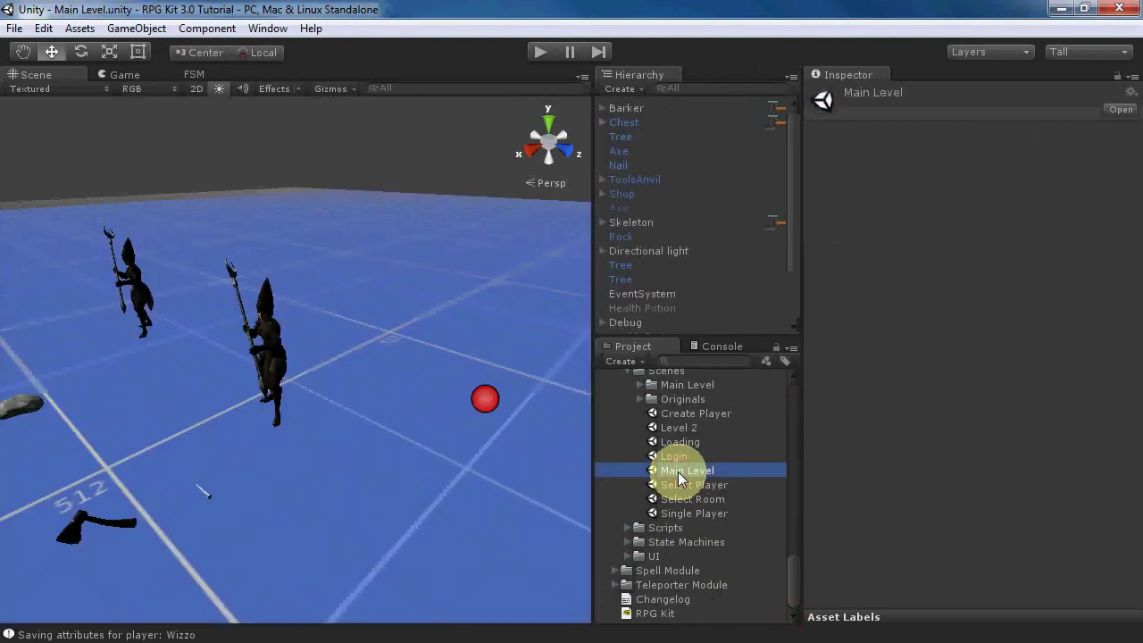
# - Deactivate the lower Skeleton object and frame the other Skeleton in the Scene view
pyautogui.moveTo(791, 216); pyautogui.dragTo(800, 285)
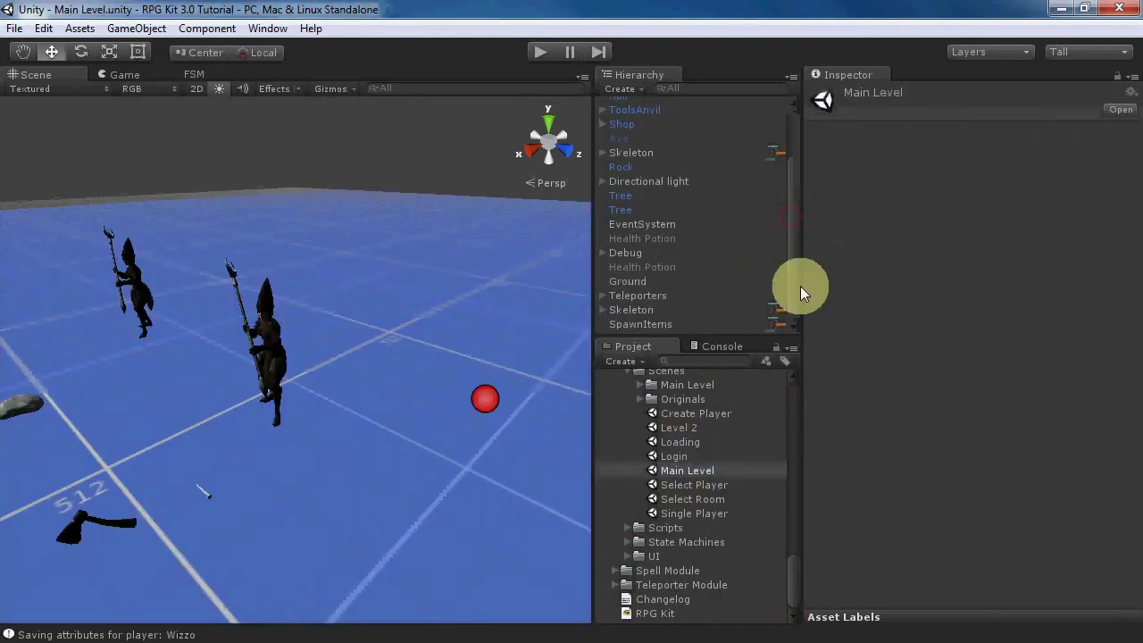
pyautogui.click(617, 310)
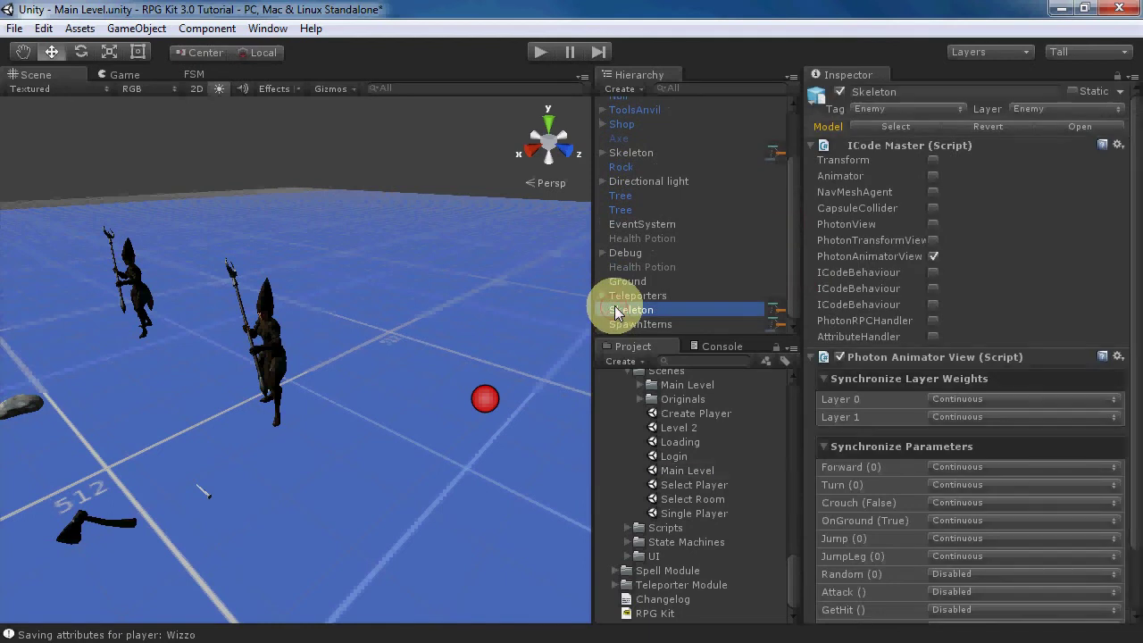
pyautogui.click(842, 91)
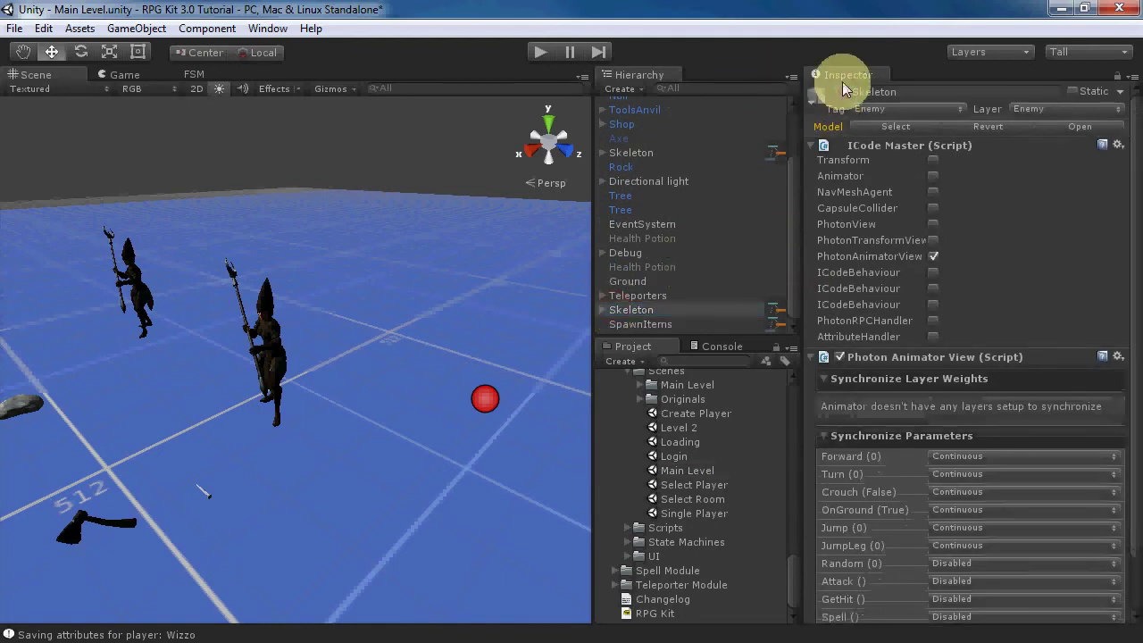
pyautogui.click(644, 153)
pyautogui.press('f')
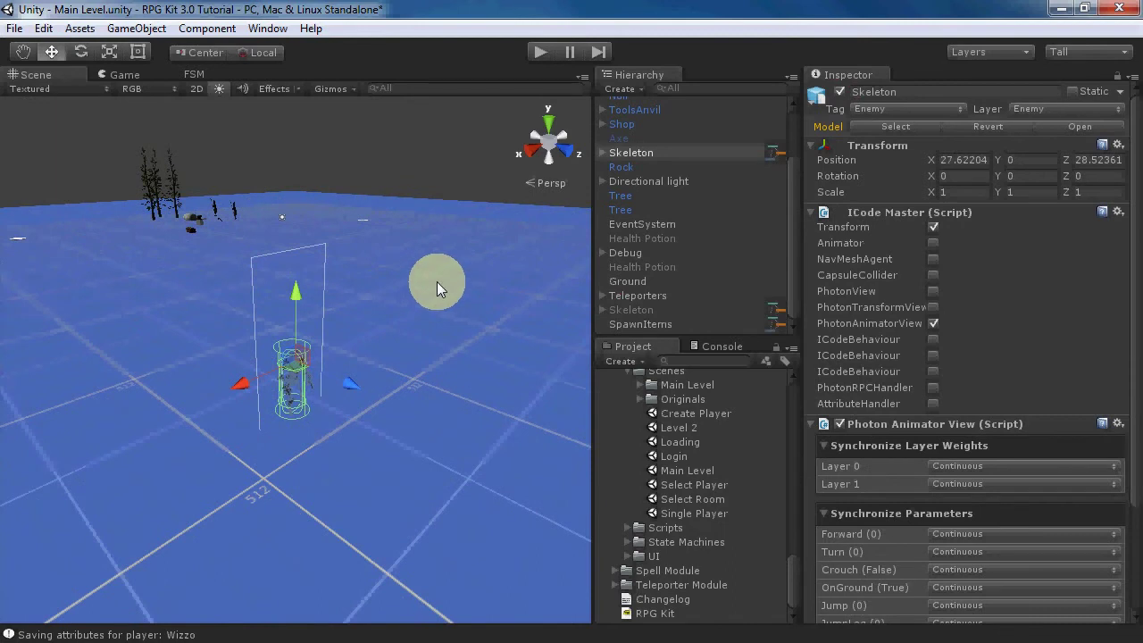
pyautogui.click(193, 74)
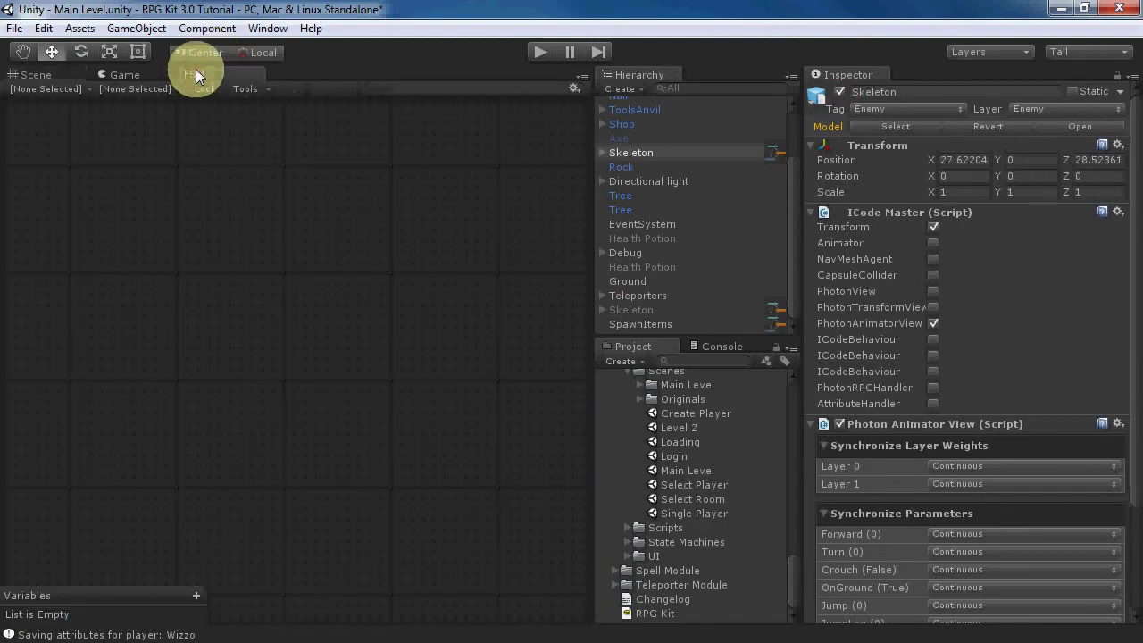
# - Load the Skeleton's state machine in the FSM editor and jump to its Dead state
pyautogui.click(62, 88)
pyautogui.click(106, 198)
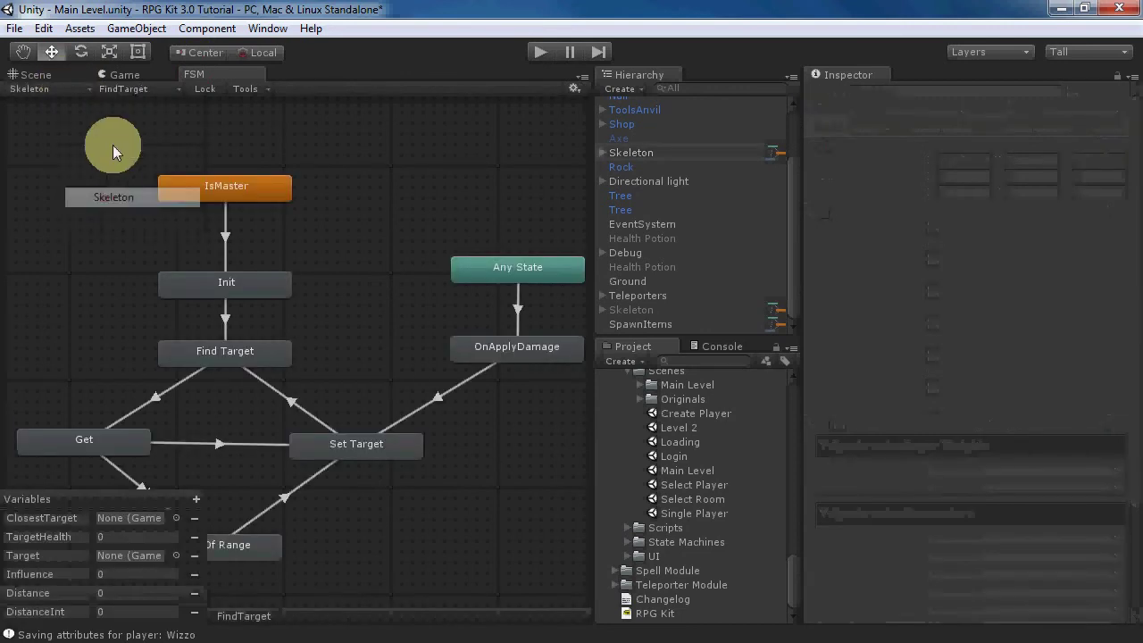
pyautogui.click(137, 92)
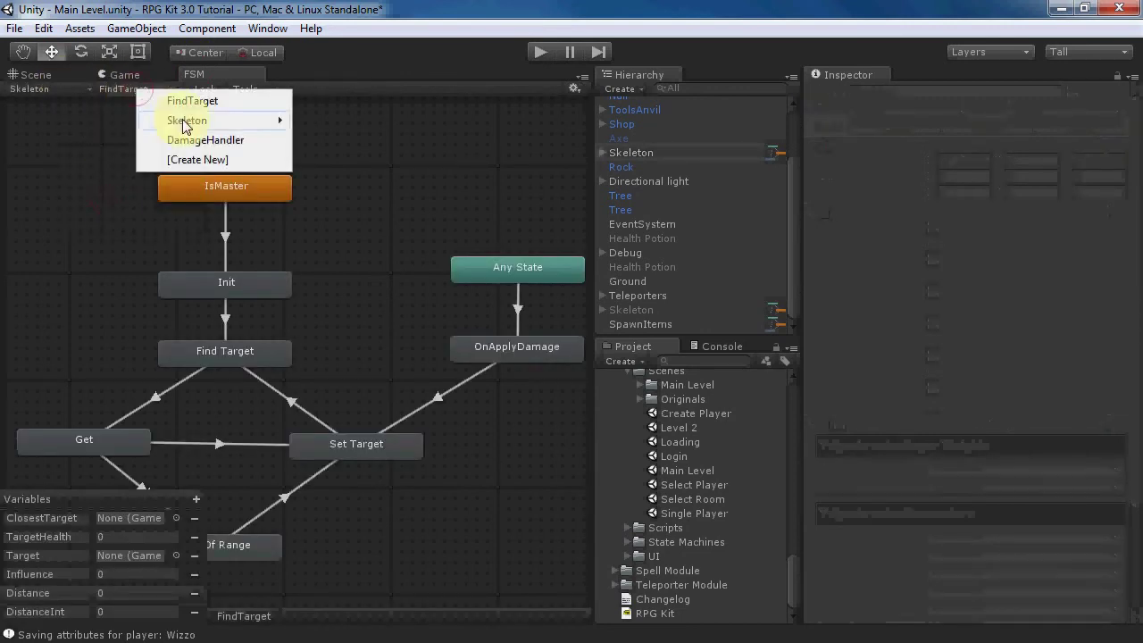
pyautogui.moveTo(179, 120)
pyautogui.click(330, 180)
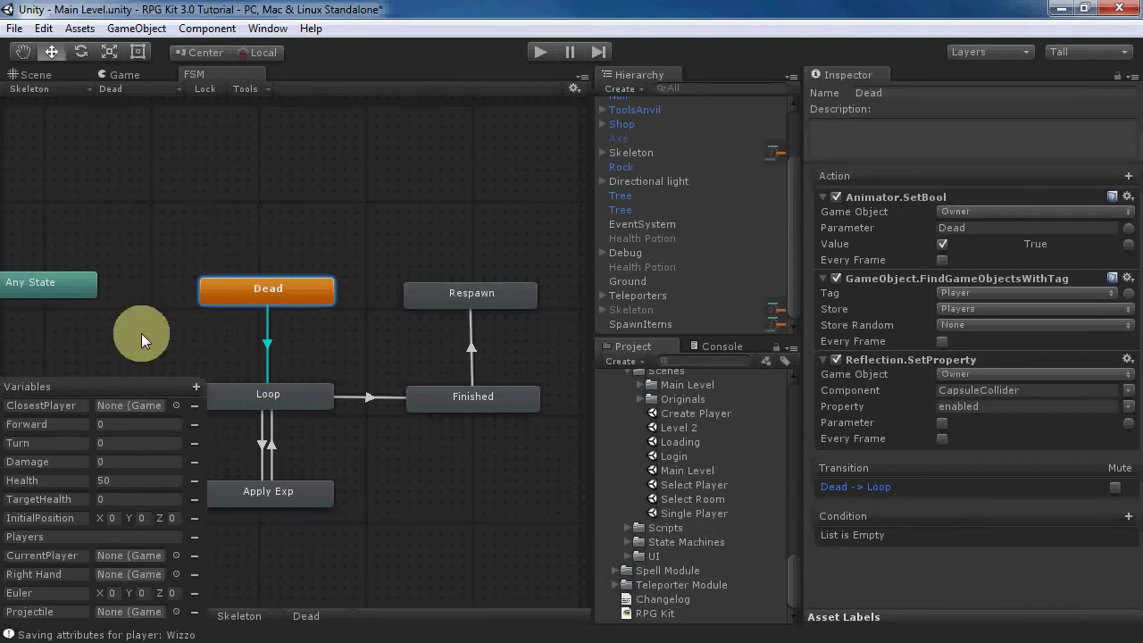
# - Add a Float variable to the state machine named SkeletonsKilled
pyautogui.click(195, 388)
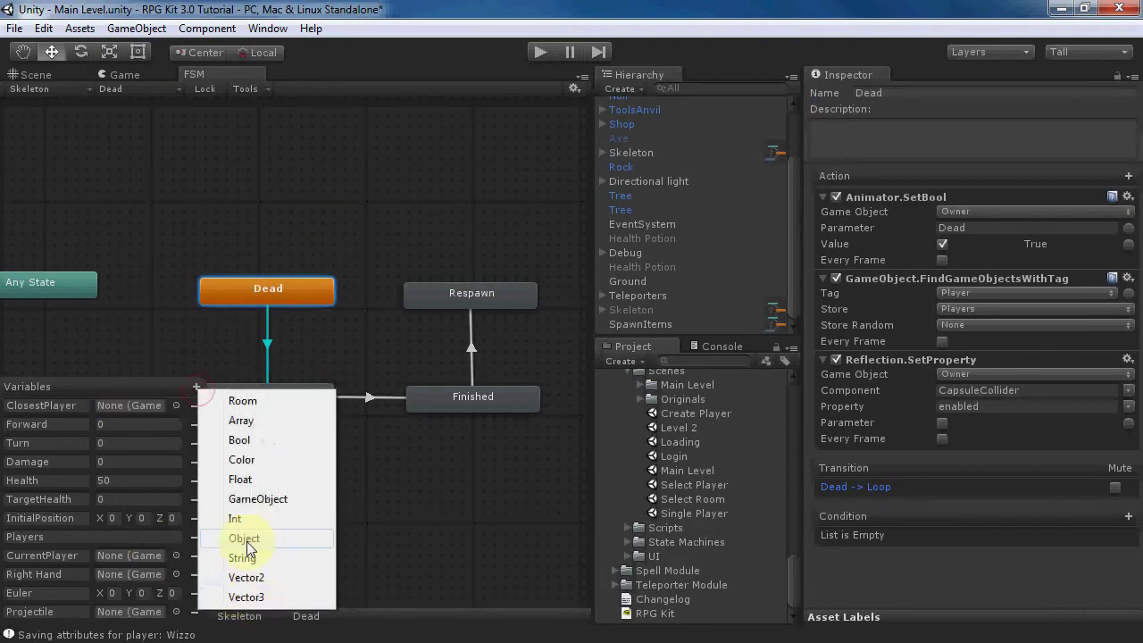
pyautogui.click(250, 479)
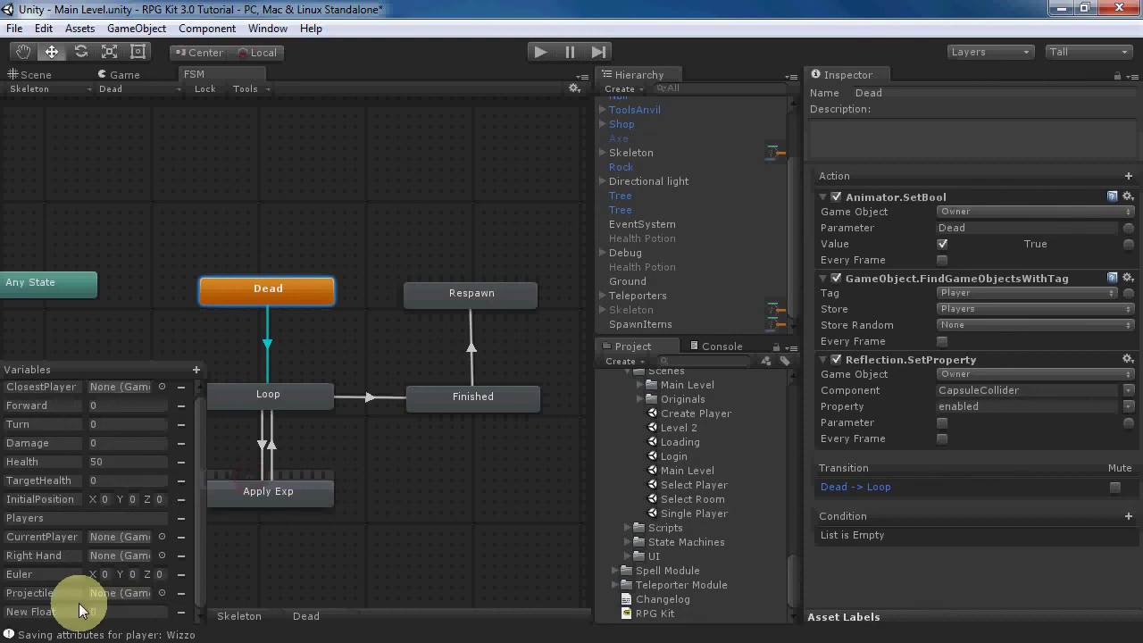
pyautogui.click(75, 611)
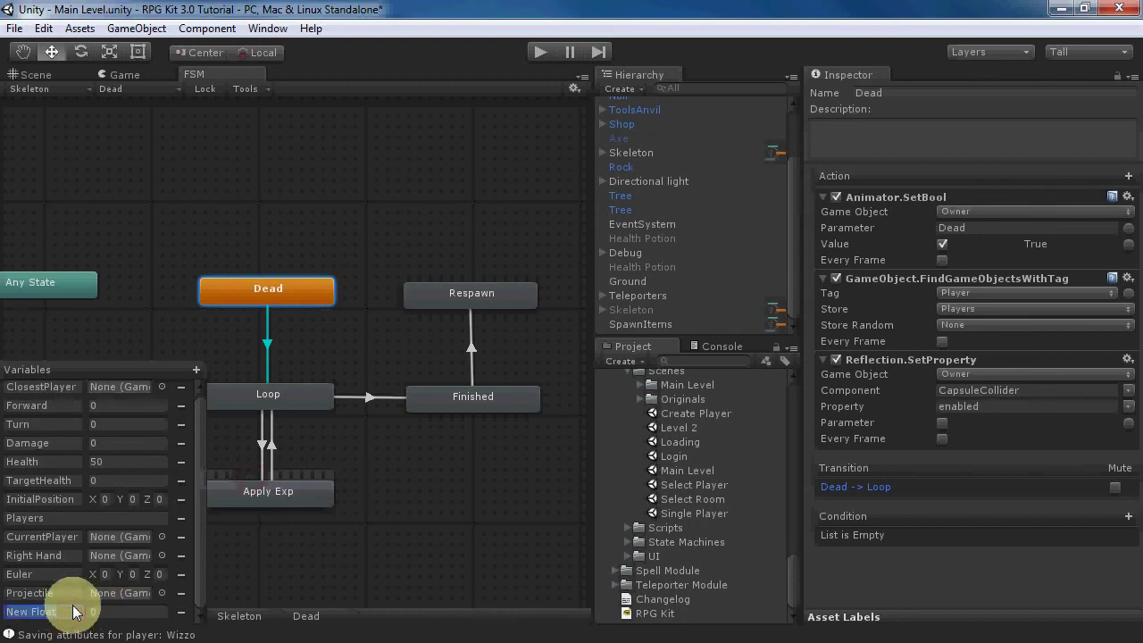
pyautogui.write('SkeletonsKille')
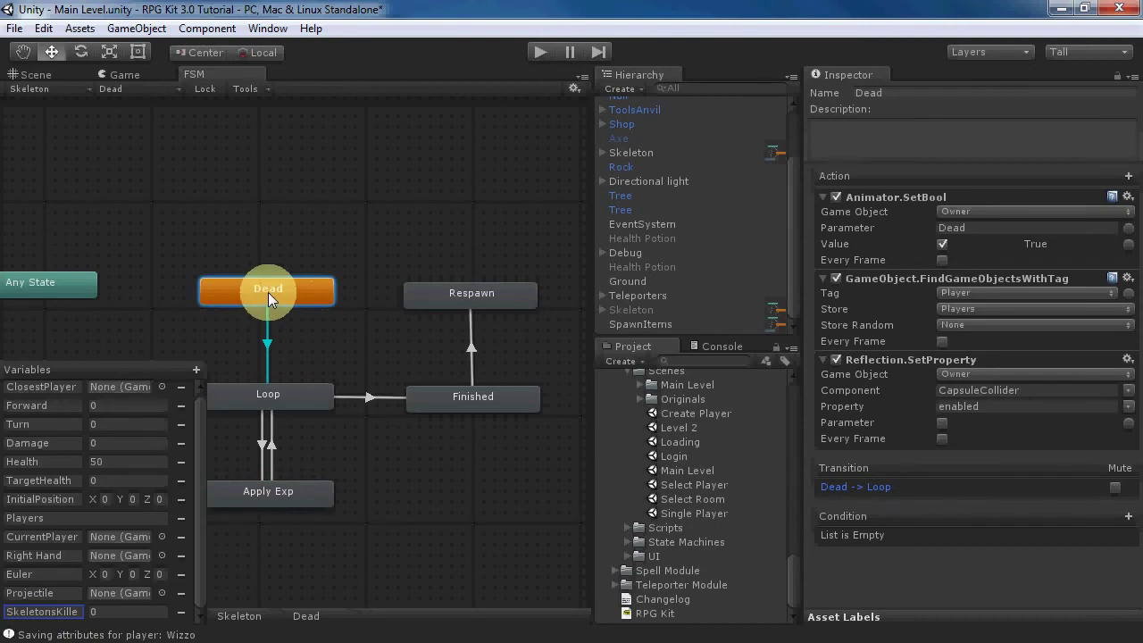
# - Add a GetFloatVariable action to Dead that reads dialogue variable SkeletonsKilled into SkeletonsKilled
pyautogui.click(1128, 176)
pyautogui.moveTo(1052, 53)
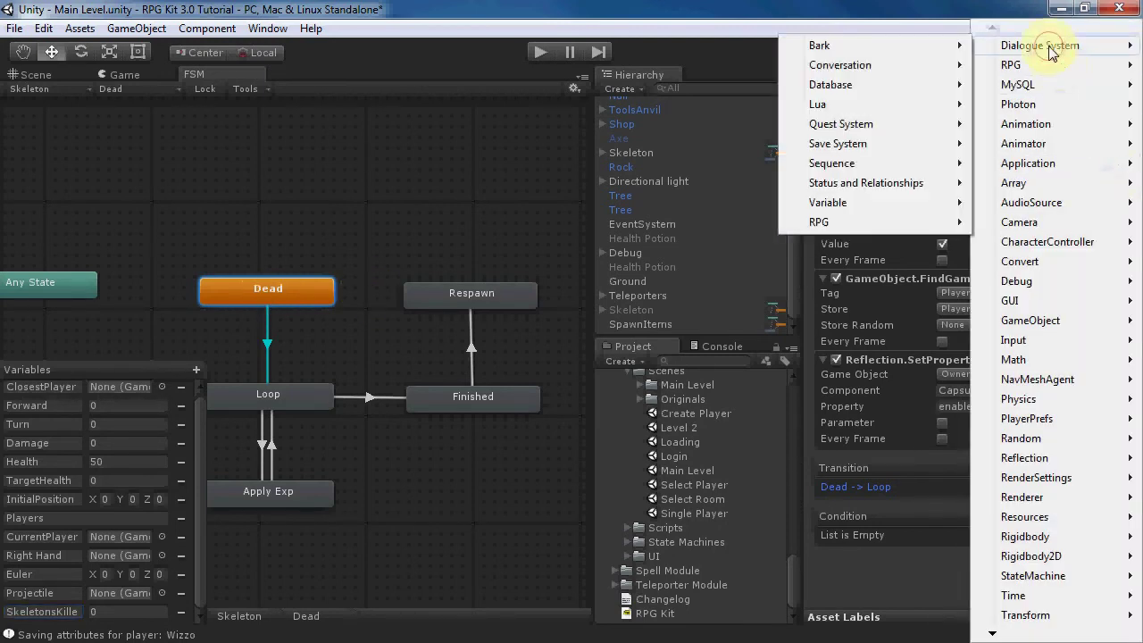
pyautogui.click(828, 202)
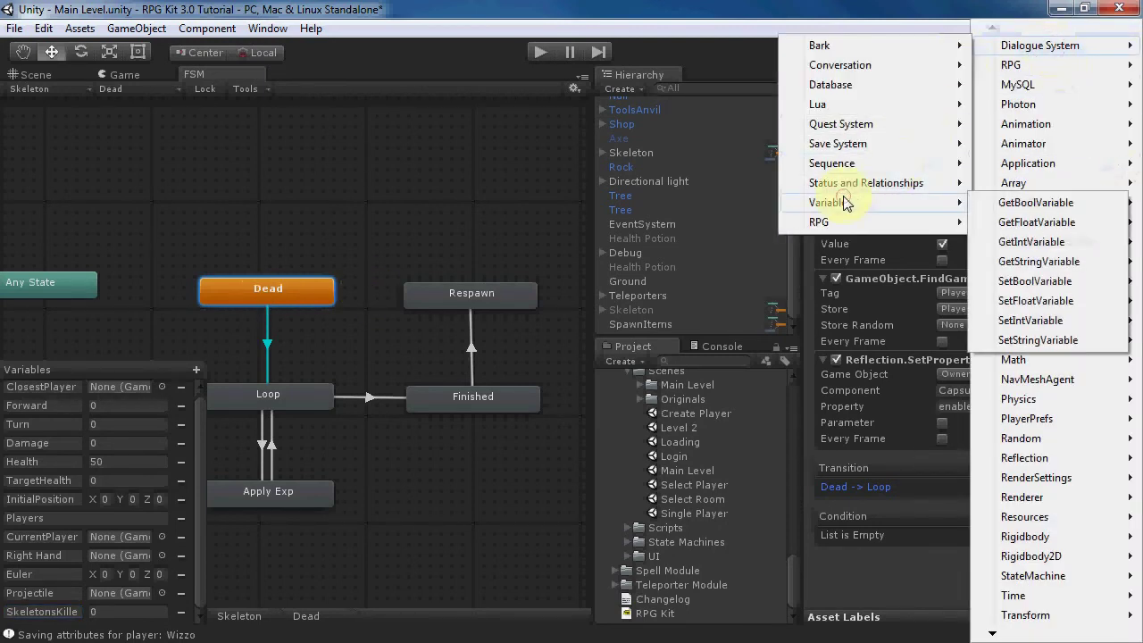
pyautogui.click(1041, 223)
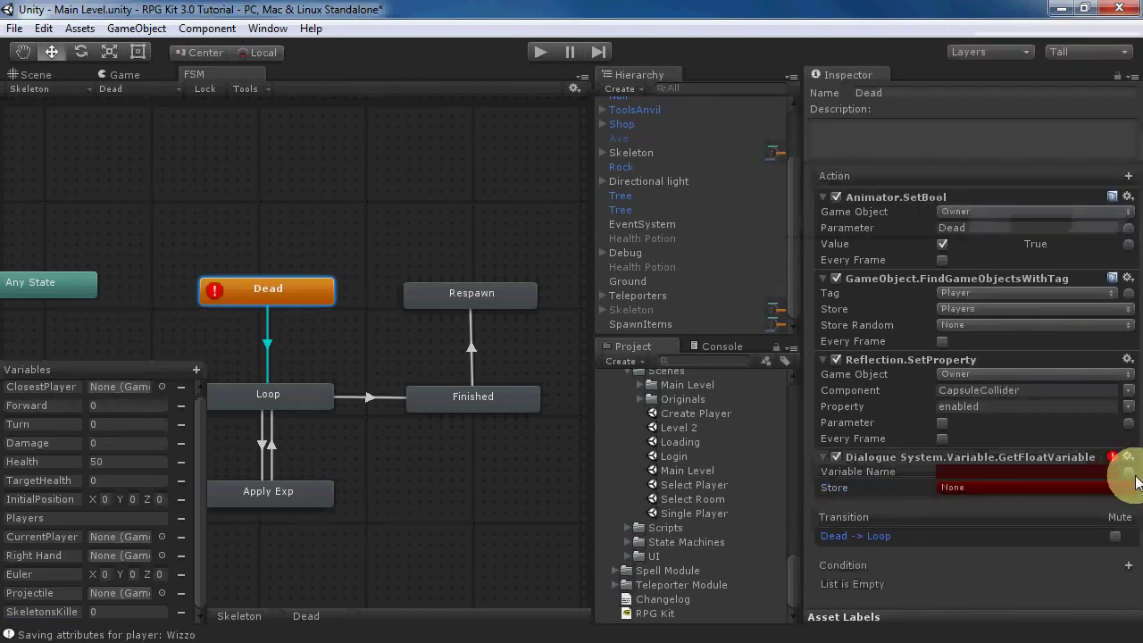
pyautogui.click(1108, 471)
pyautogui.write('SkeletonsKilled')
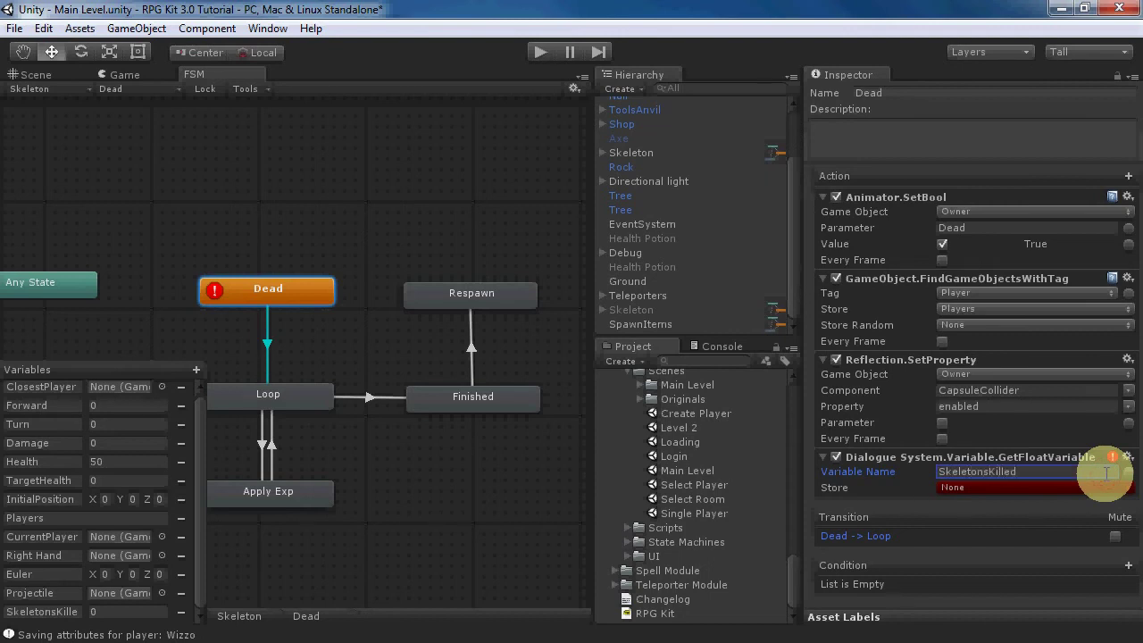
pyautogui.click(1007, 486)
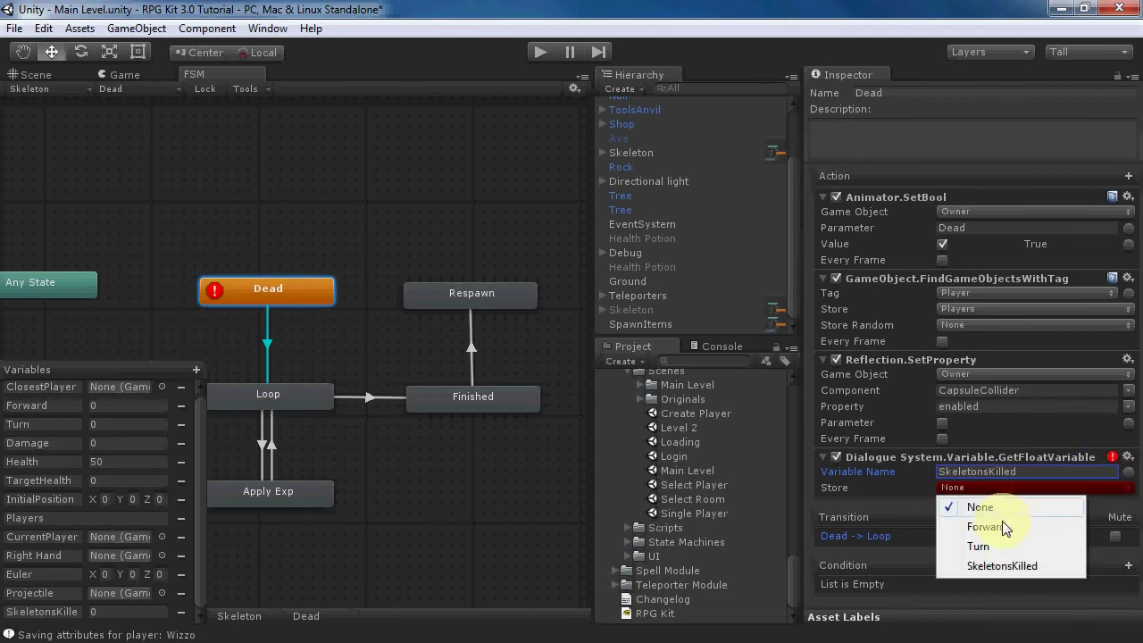
pyautogui.click(991, 569)
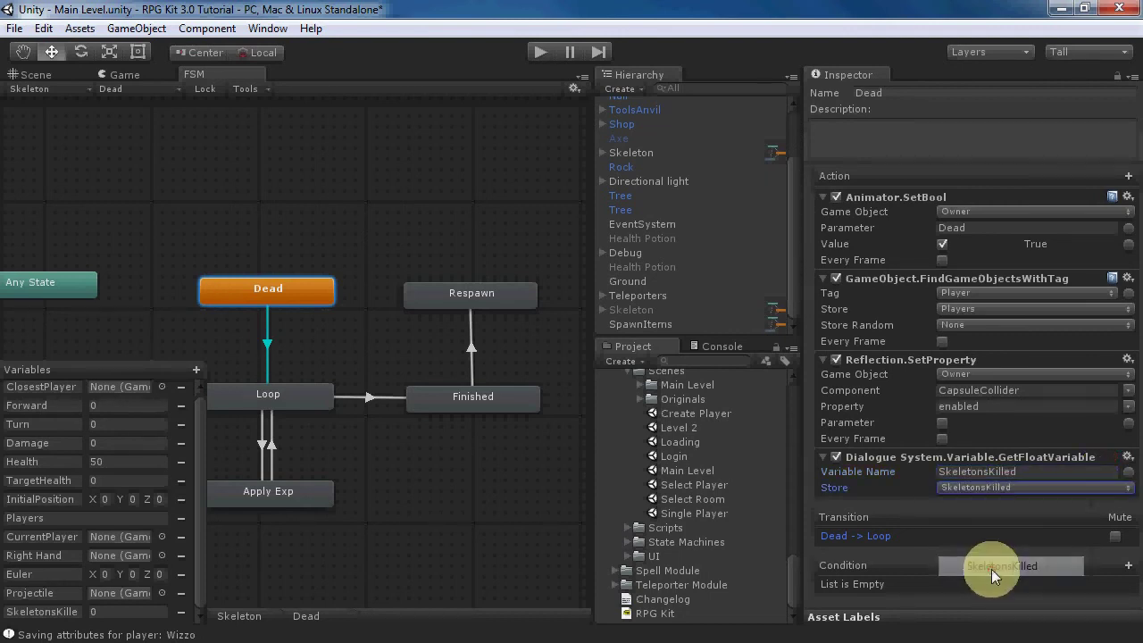
# - Add a Math.Sum action: SkeletonsKilled plus 1, stored back into SkeletonsKilled
pyautogui.click(1128, 176)
pyautogui.moveTo(1071, 360)
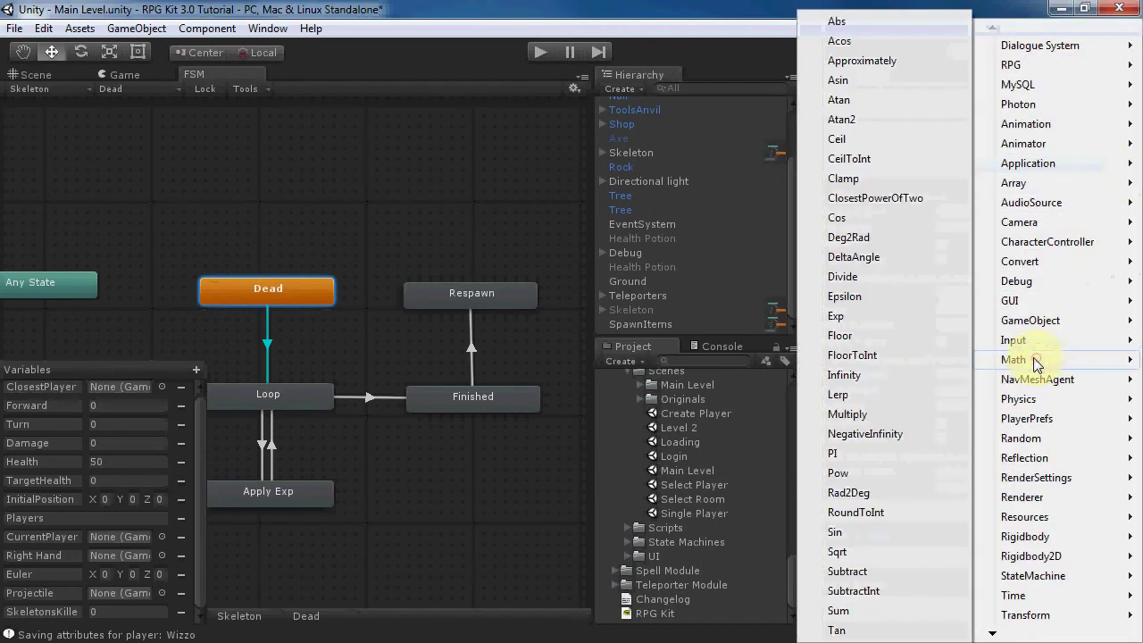
pyautogui.click(840, 610)
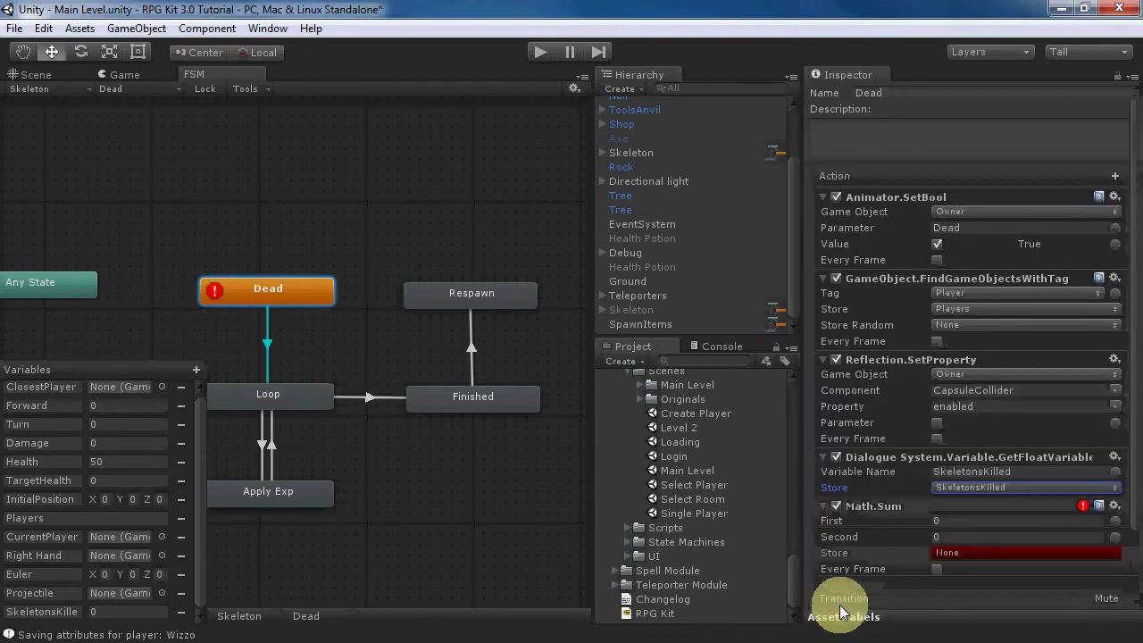
pyautogui.click(1113, 523)
pyautogui.click(1027, 522)
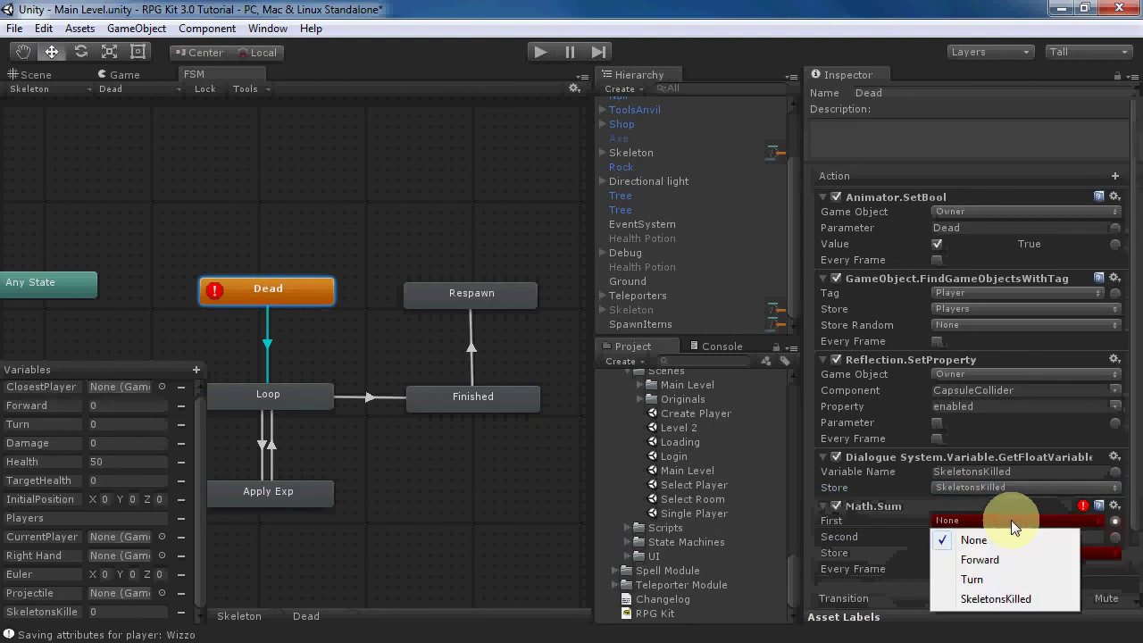
pyautogui.click(1041, 598)
pyautogui.click(973, 537)
pyautogui.write('1')
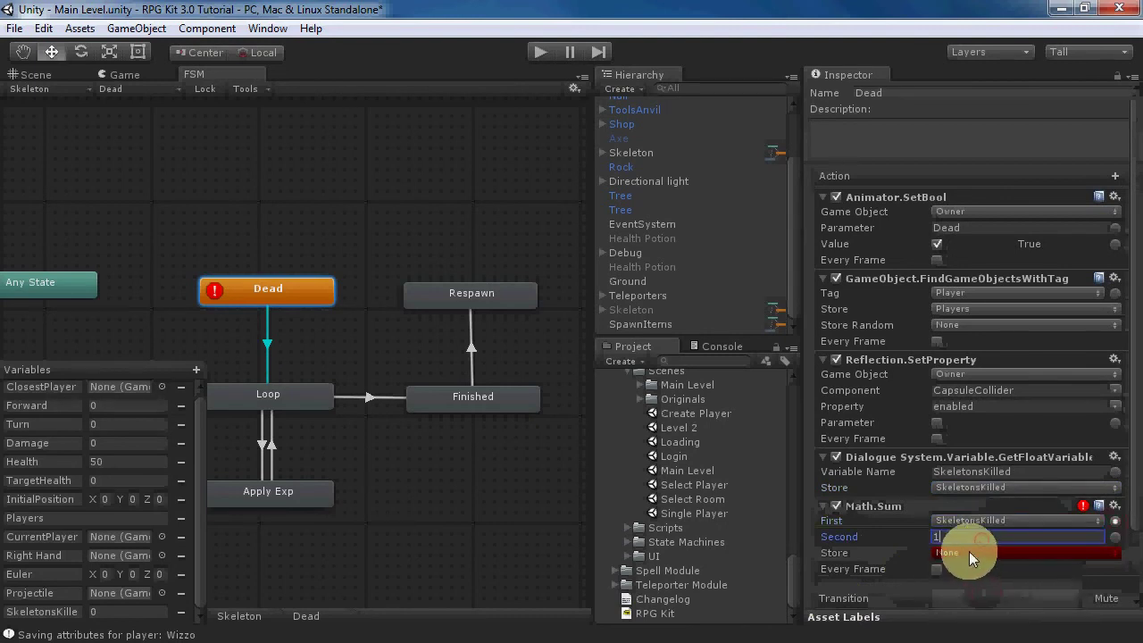
pyautogui.click(974, 553)
pyautogui.click(973, 547)
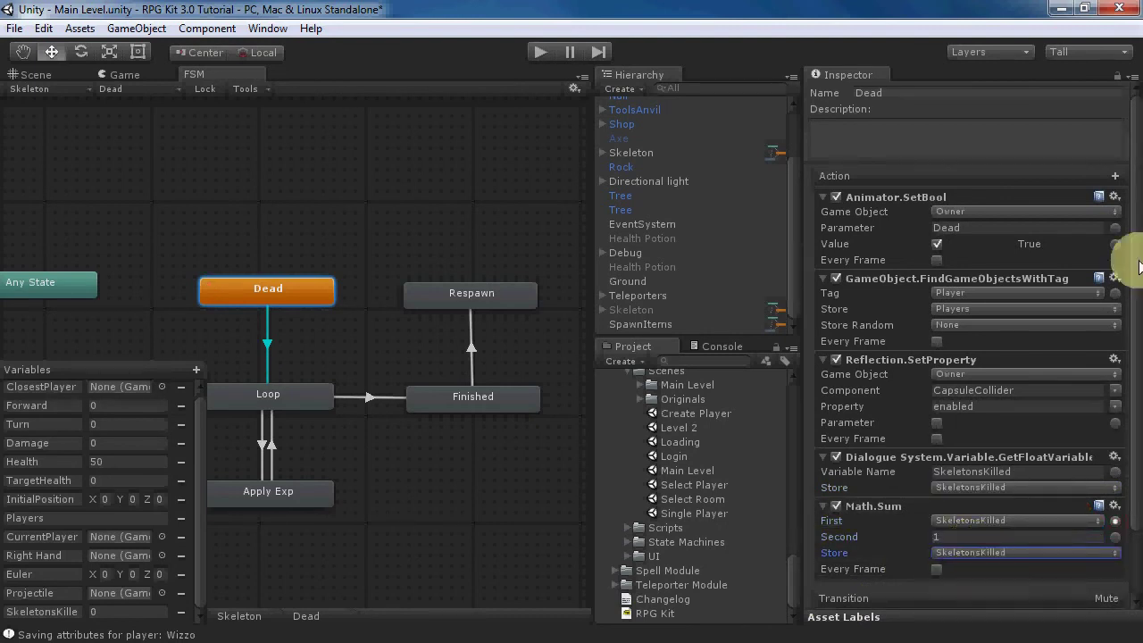
# - Add a SetFloatVariable action writing the SkeletonsKilled value to dialogue variable SkeletonsKilled, then return to the Scene
pyautogui.click(1114, 178)
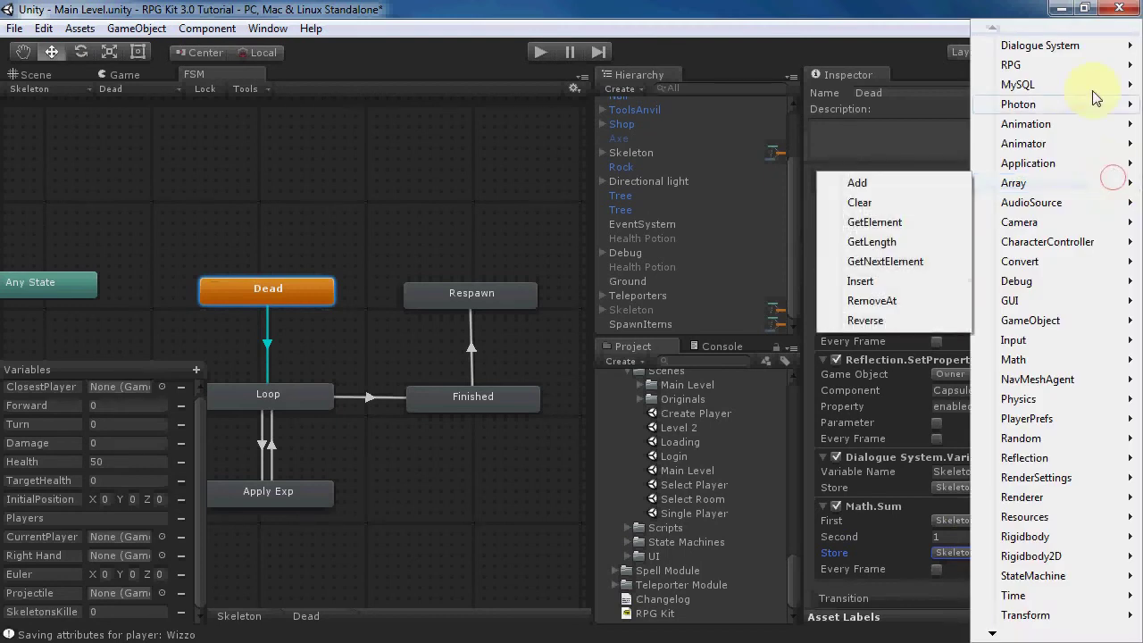
pyautogui.moveTo(1062, 51)
pyautogui.moveTo(862, 205)
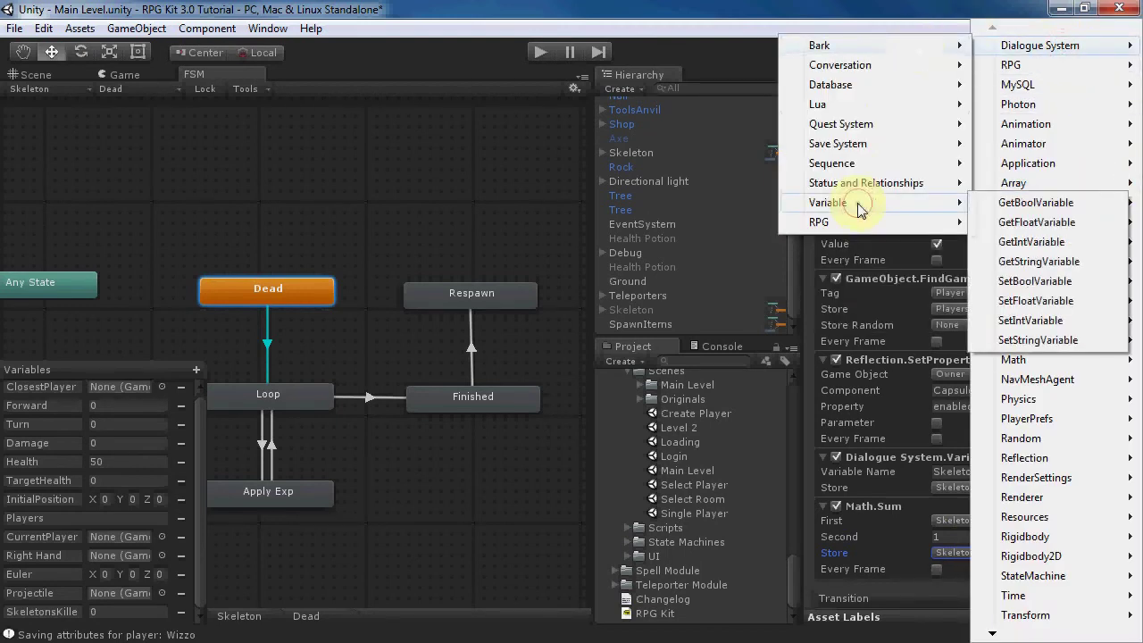
pyautogui.click(1031, 302)
pyautogui.scroll(-3, 1121, 473)
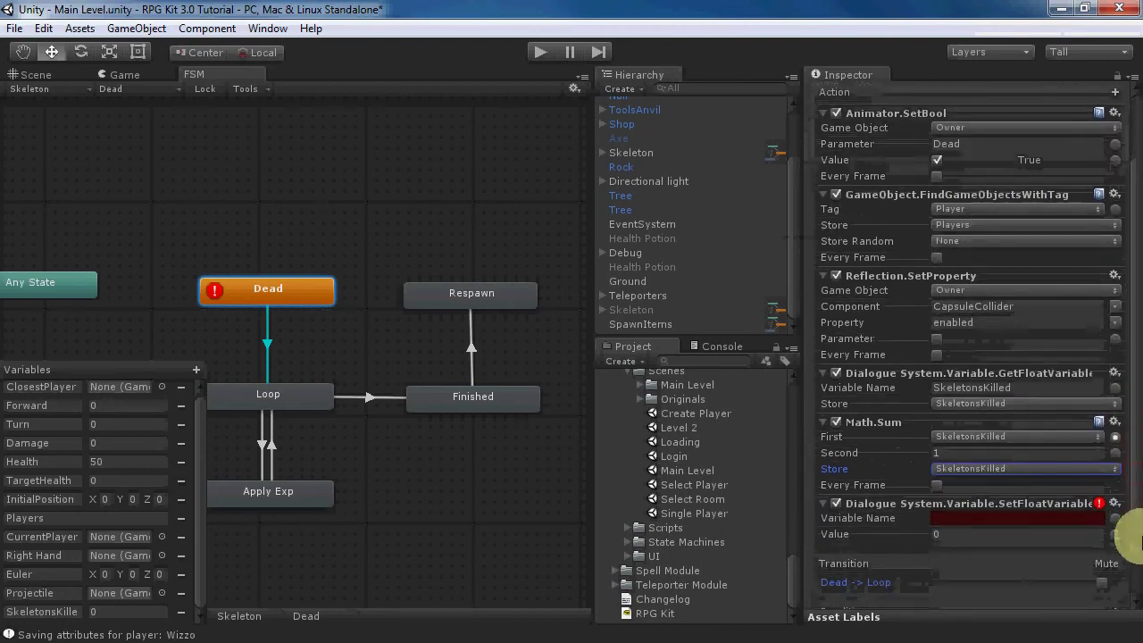
pyautogui.click(1040, 516)
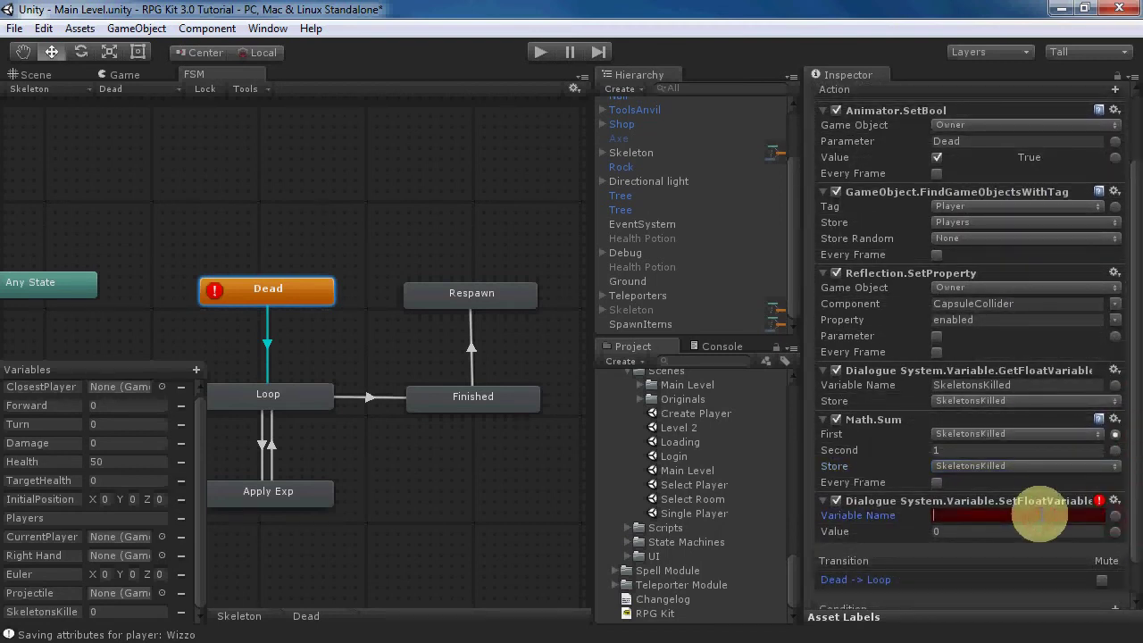
pyautogui.write('Skeele')
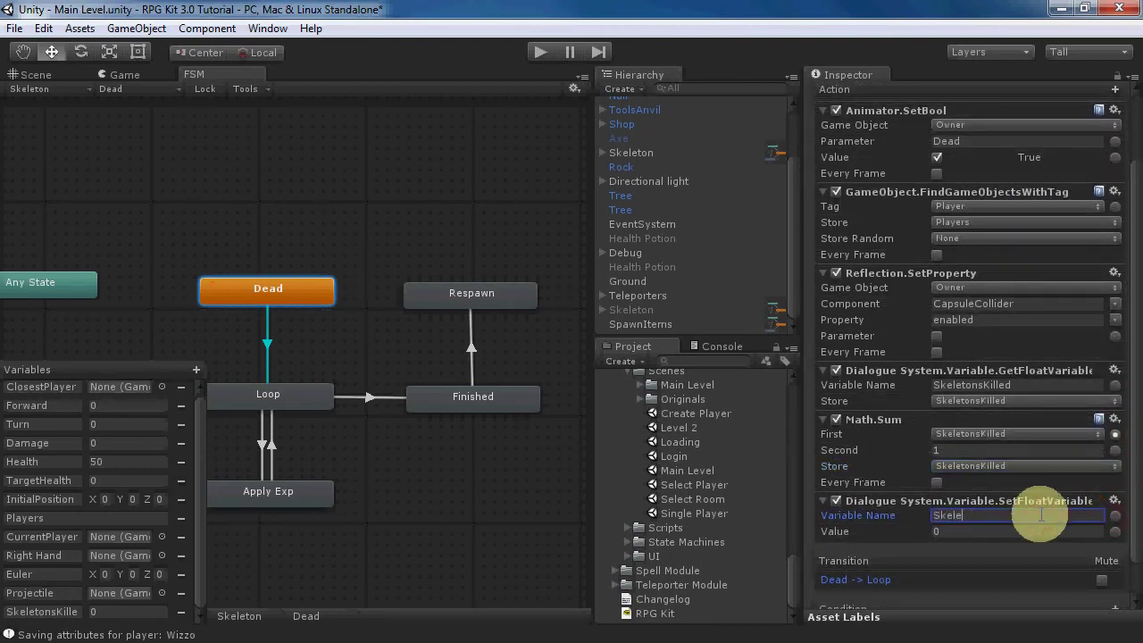
pyautogui.press('BackSpace')
pyautogui.click(1116, 531)
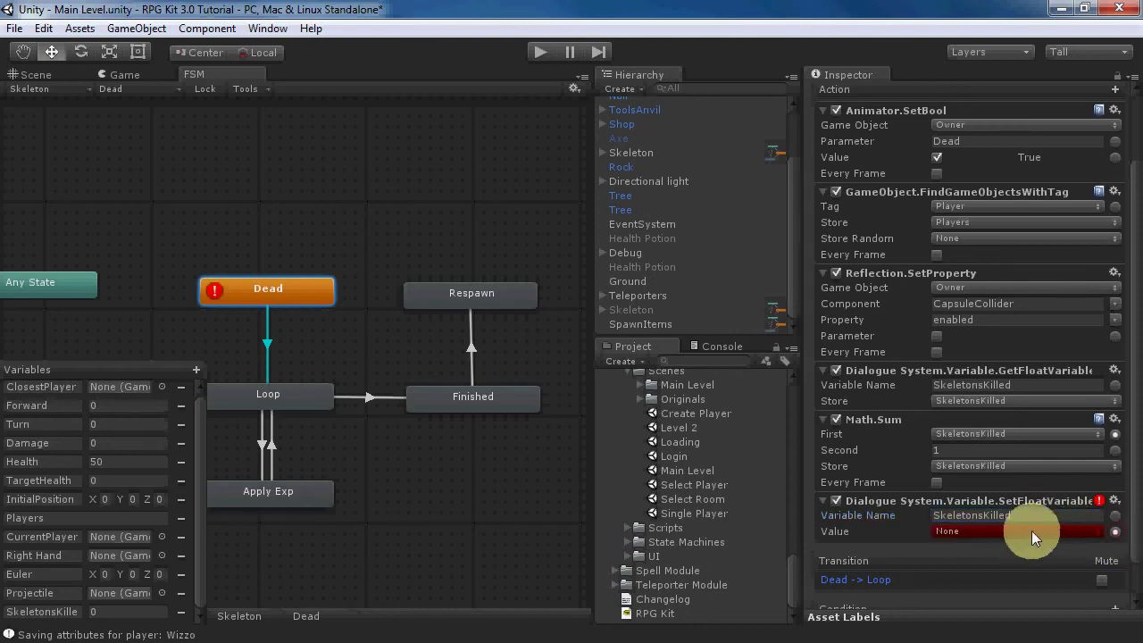
pyautogui.click(1030, 532)
pyautogui.click(991, 610)
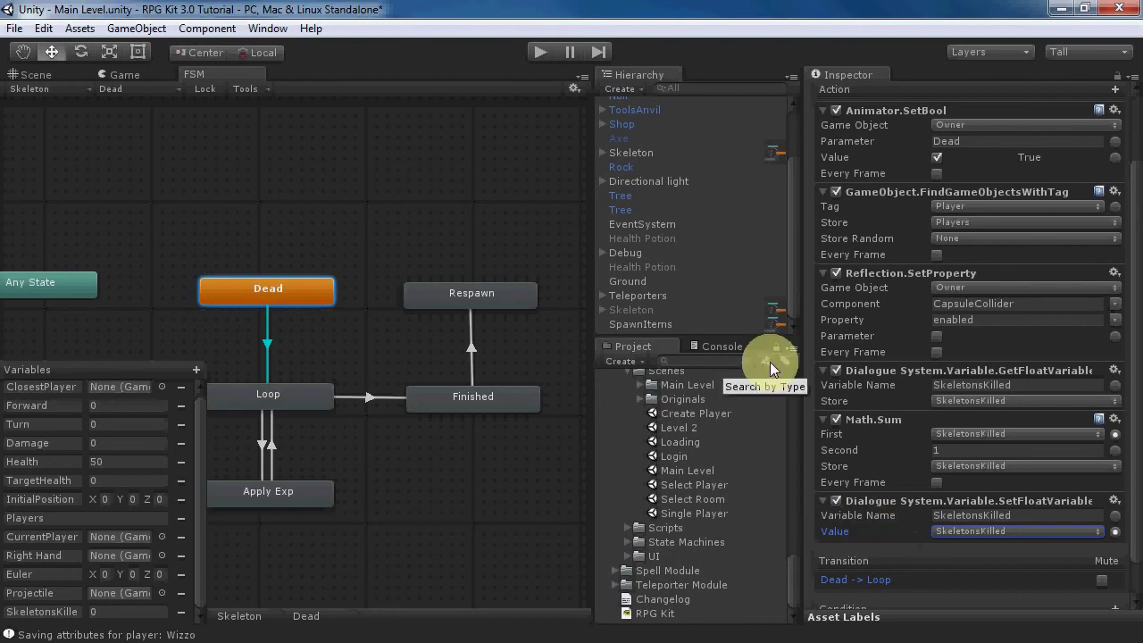
pyautogui.click(38, 75)
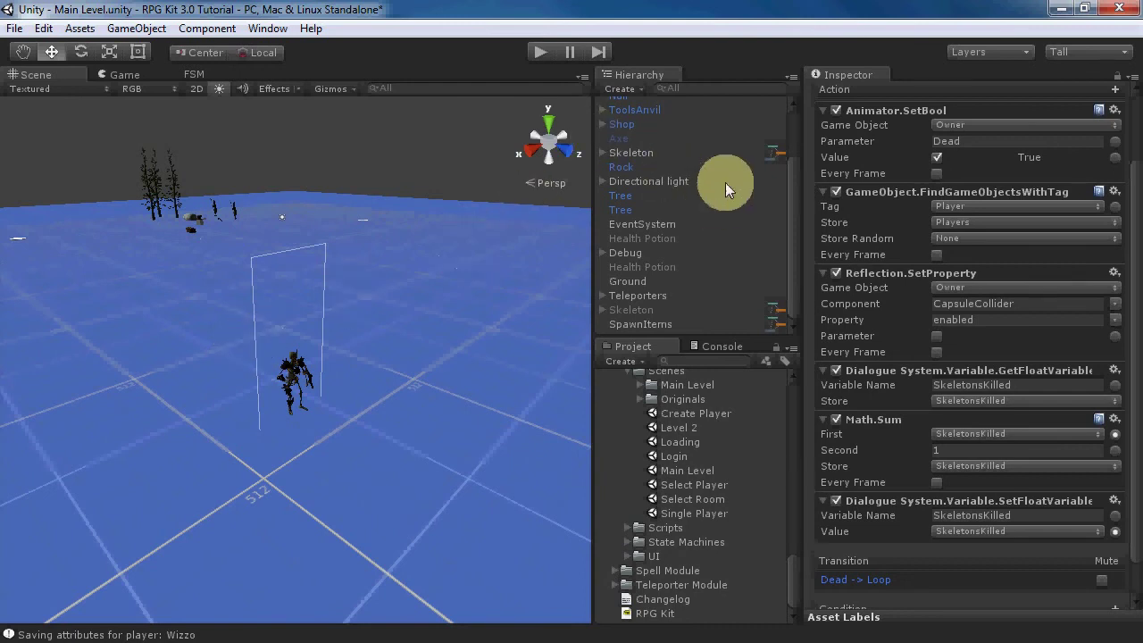
# - Place a Converser wizard into the level near the Barker and break its prefab instance
pyautogui.moveTo(794, 186); pyautogui.dragTo(793, 117)
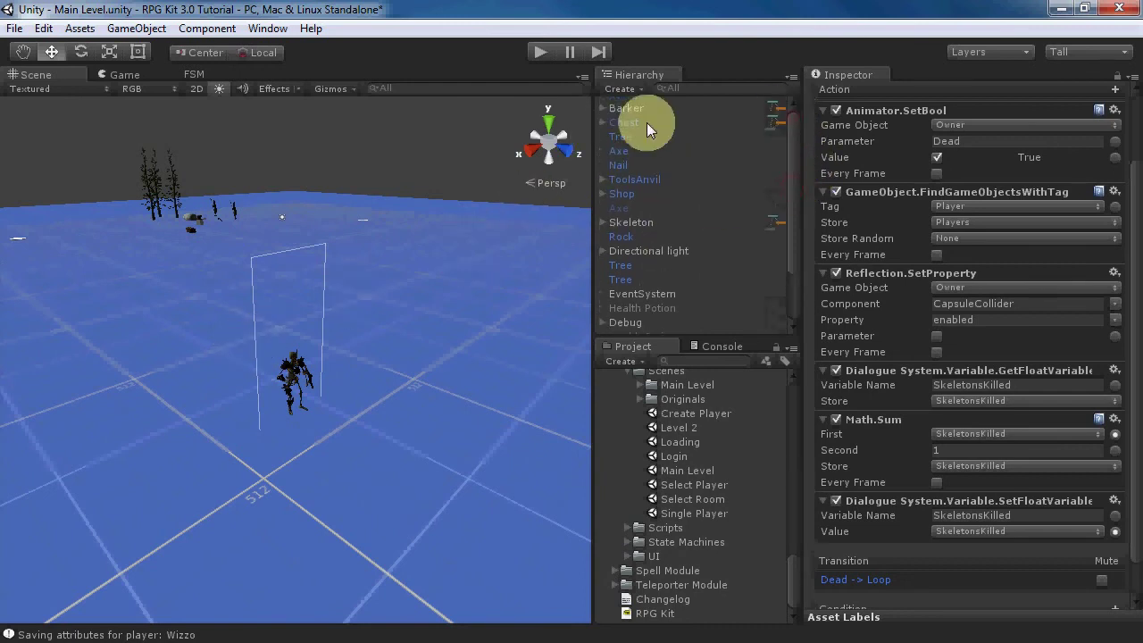
pyautogui.click(626, 108)
pyautogui.press('f')
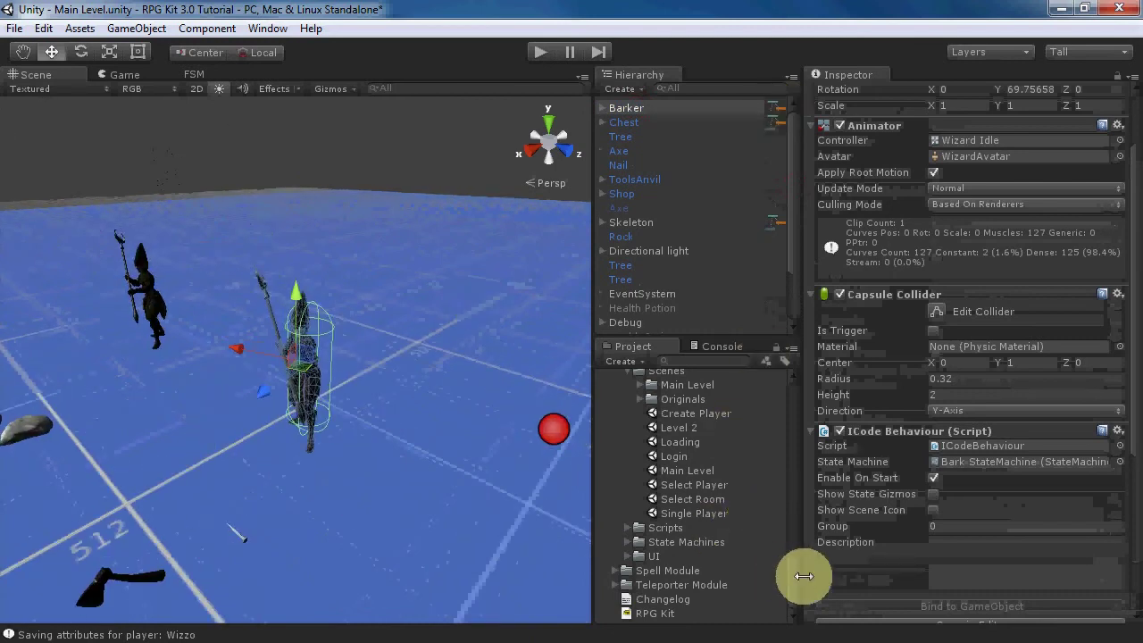
pyautogui.moveTo(792, 586); pyautogui.dragTo(785, 534)
pyautogui.scroll(-10, 784, 500)
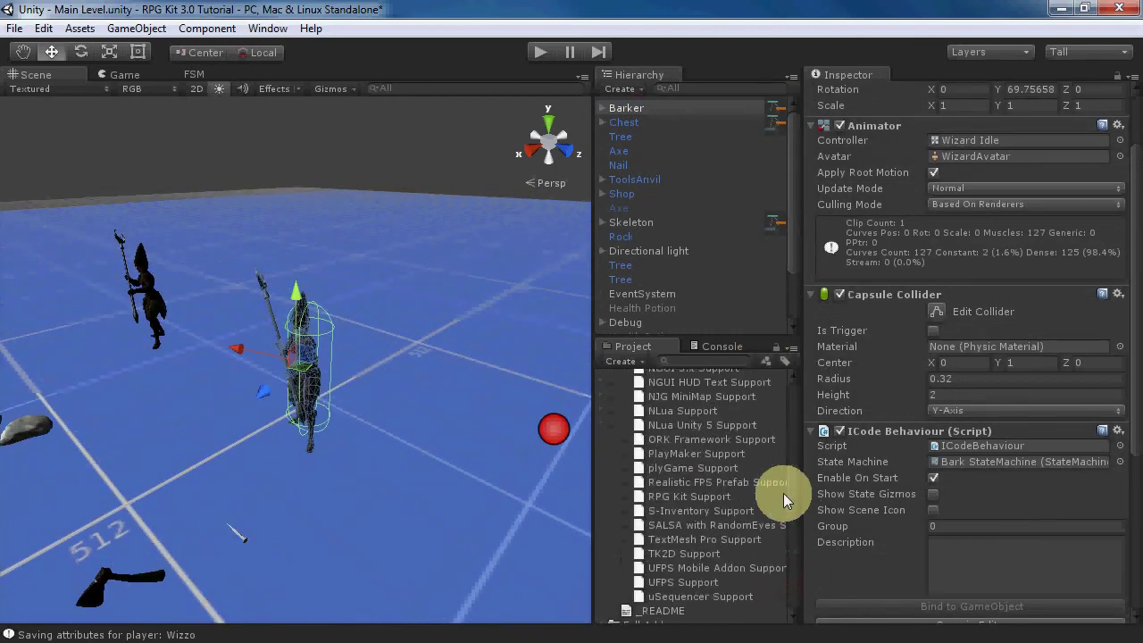
pyautogui.click(780, 432)
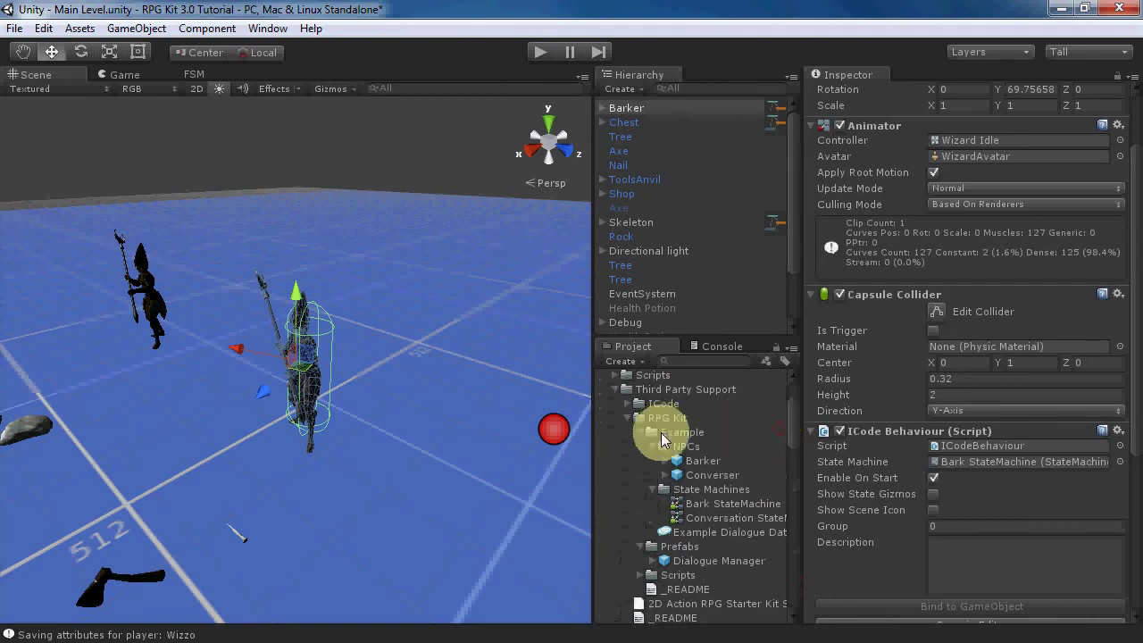
pyautogui.moveTo(704, 473); pyautogui.dragTo(455, 522)
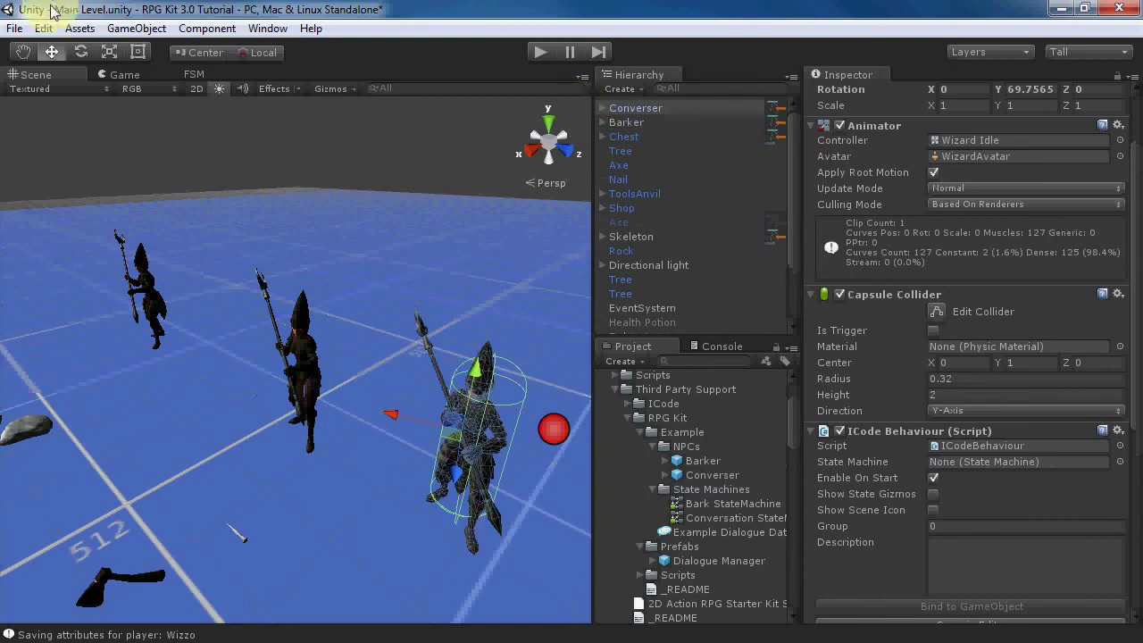
pyautogui.click(122, 29)
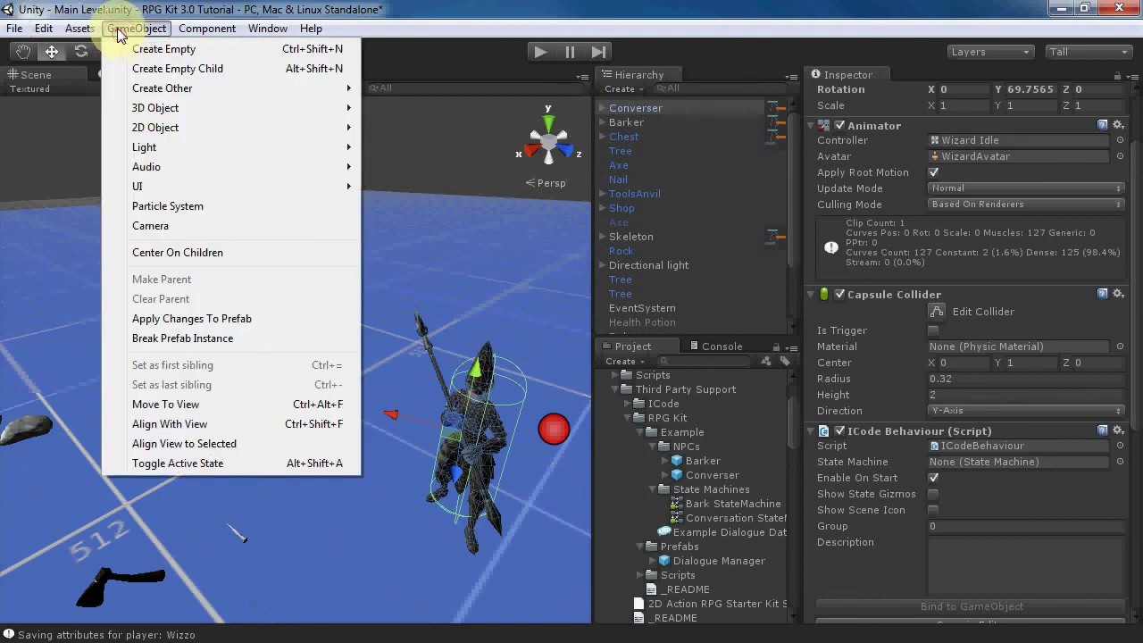
pyautogui.click(157, 338)
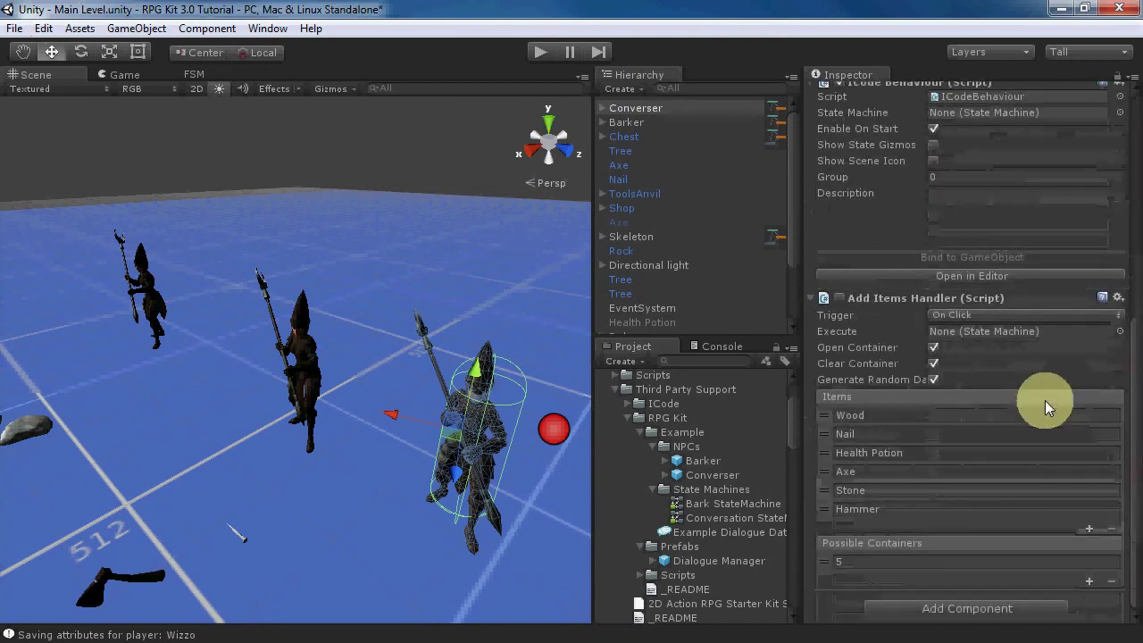
# - Assign the Conversation StateMachine to the Converser's ICode Behaviour and bind it to the GameObject
pyautogui.moveTo(1126, 364); pyautogui.dragTo(1140, 332)
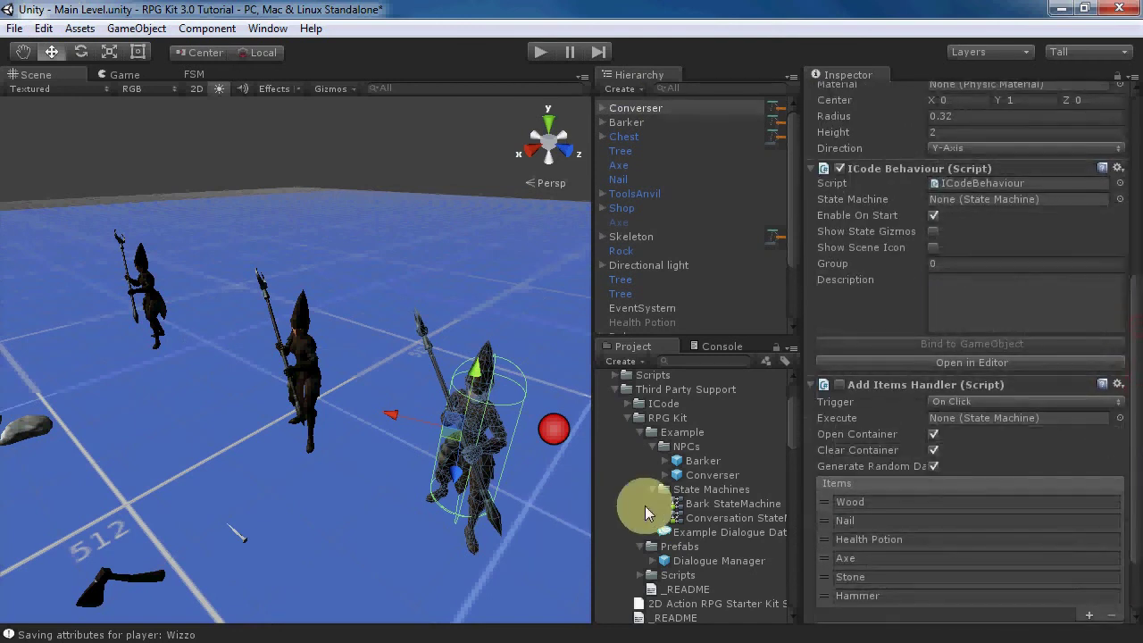
pyautogui.moveTo(697, 517); pyautogui.dragTo(947, 200)
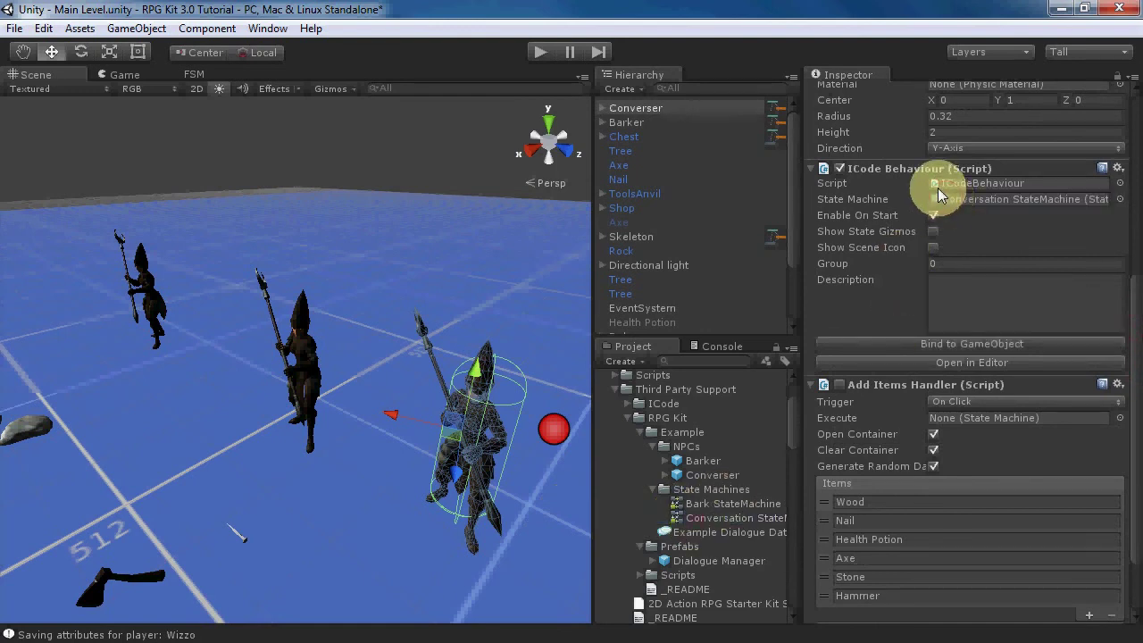
pyautogui.click(942, 344)
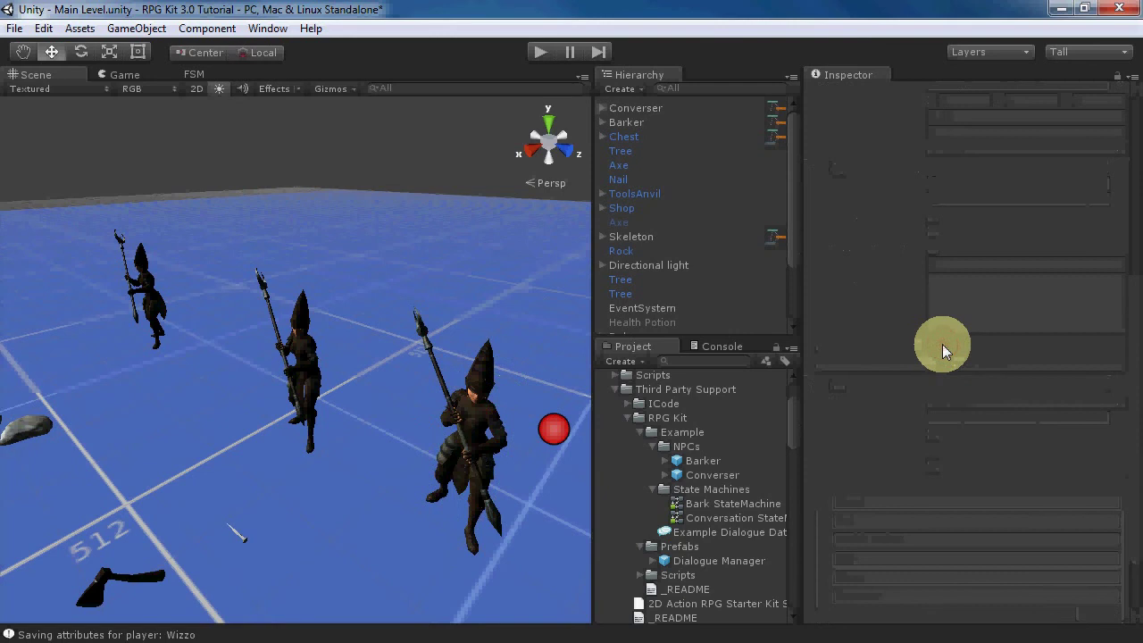
pyautogui.click(621, 109)
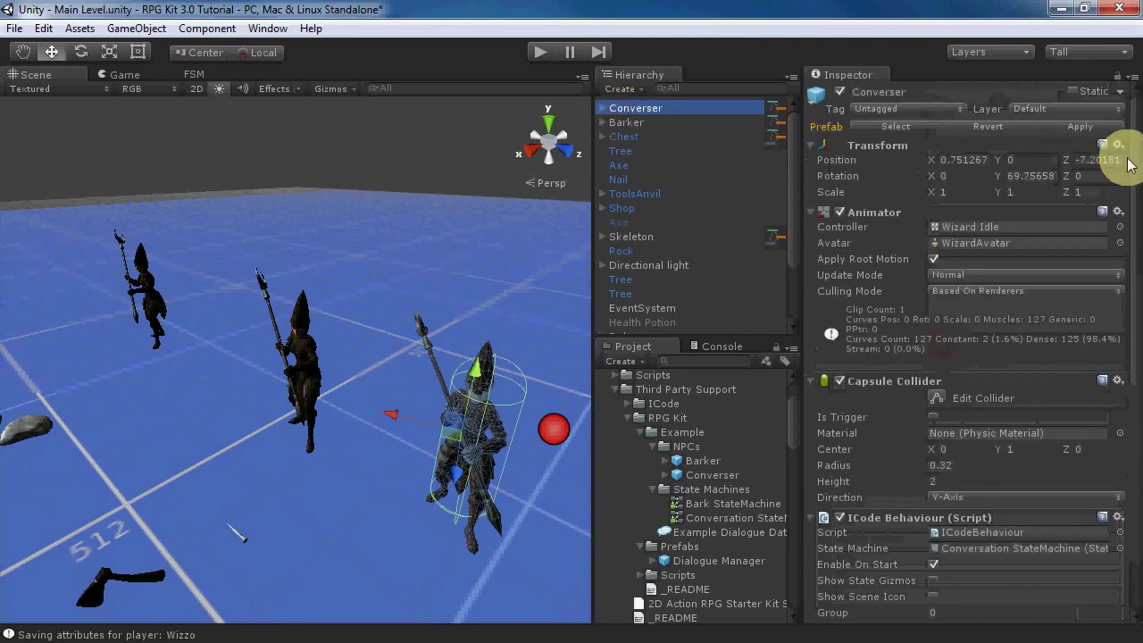
pyautogui.moveTo(1125, 145); pyautogui.dragTo(1139, 366)
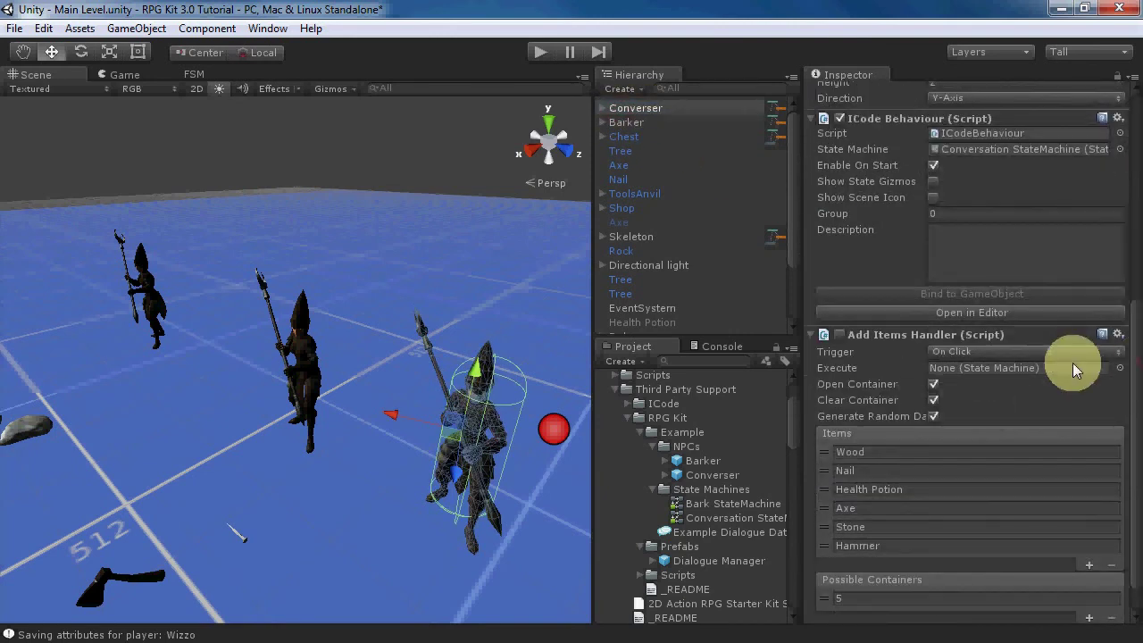
# - Set the Start Conversation state's Conversation field to 'Quest Conversation'
pyautogui.click(904, 311)
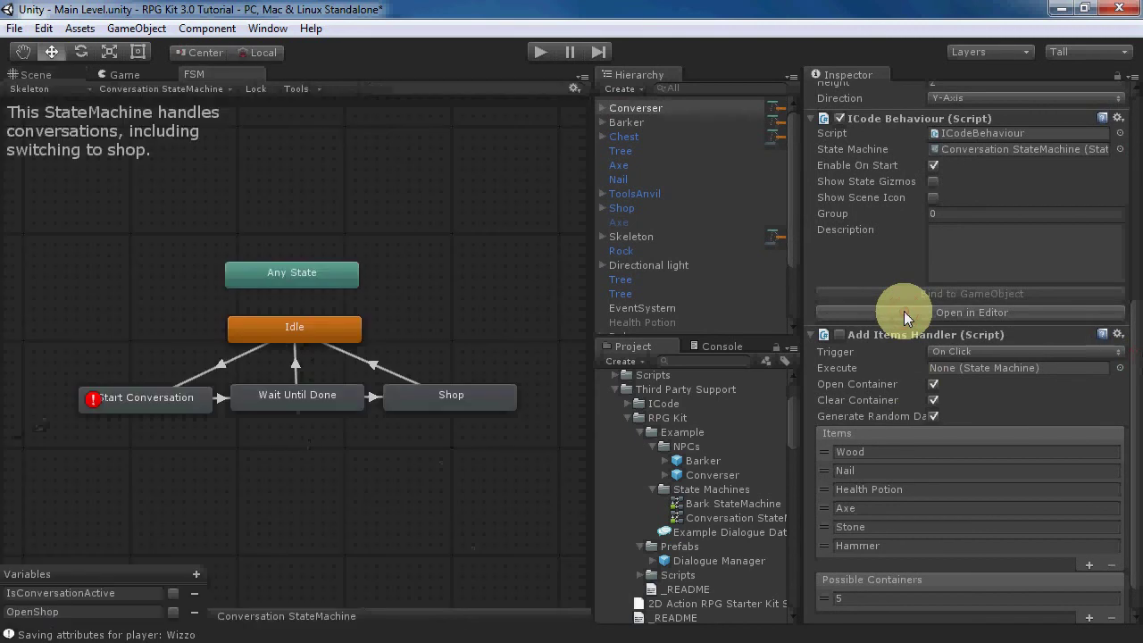
pyautogui.click(119, 402)
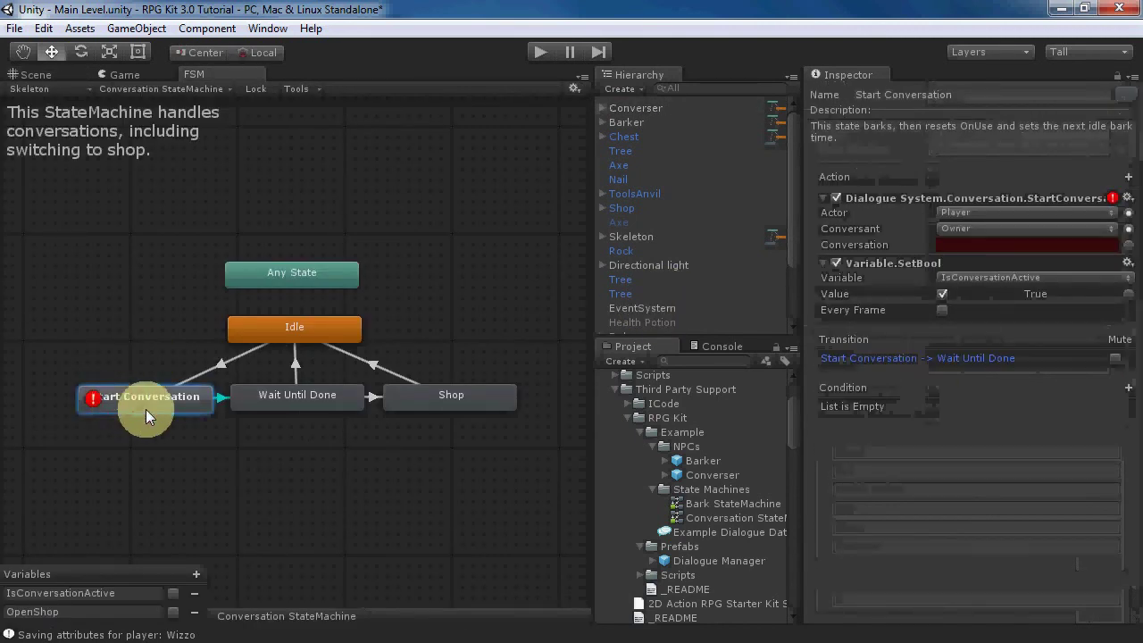
pyautogui.click(976, 245)
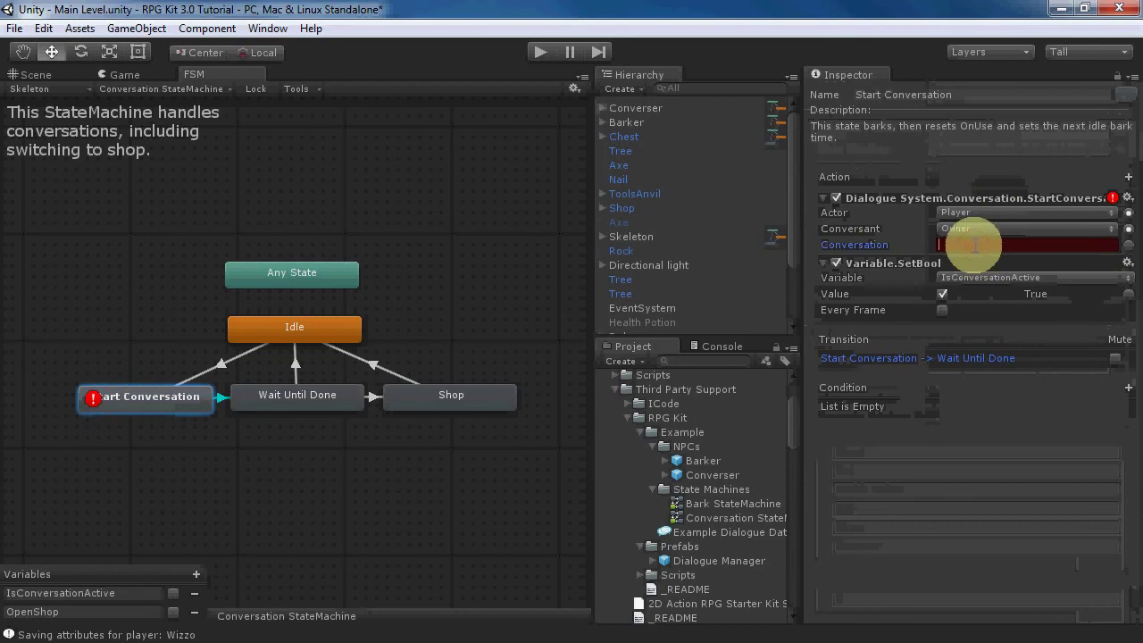
pyautogui.write('Que')
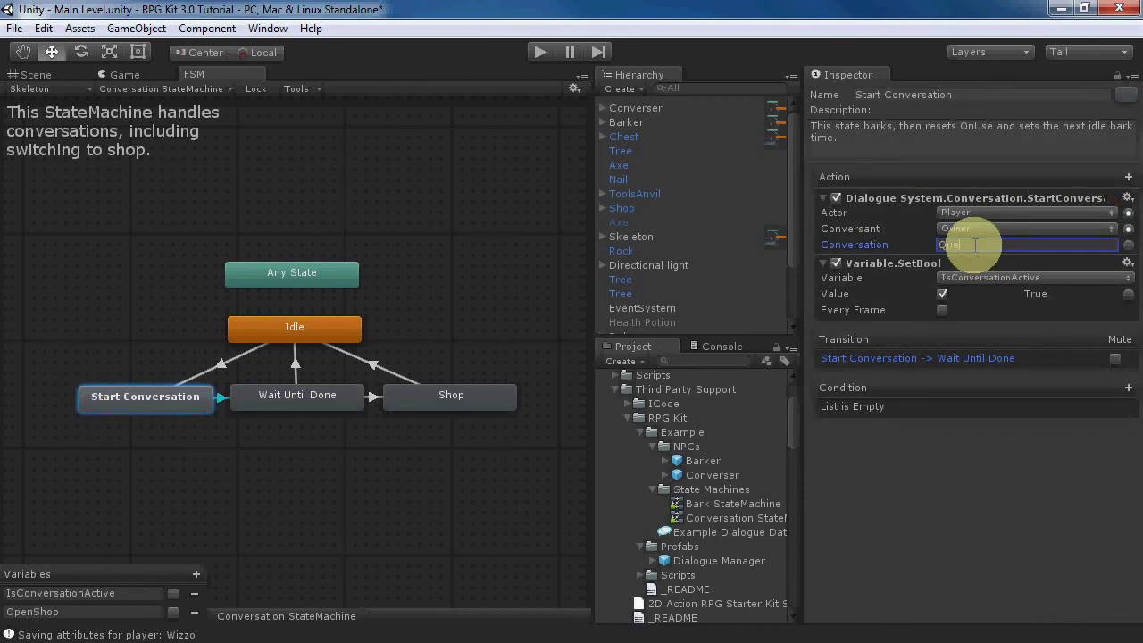
pyautogui.write('st Conversation')
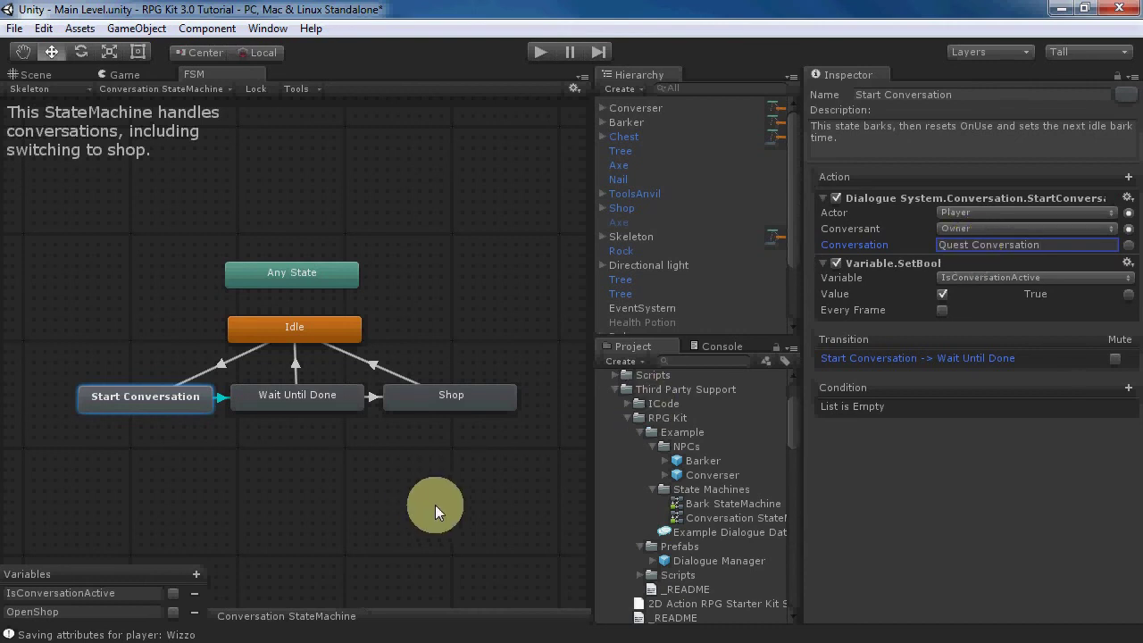
# - Inspect the Idle, Start Conversation, Wait Until Done and Shop states
pyautogui.click(248, 329)
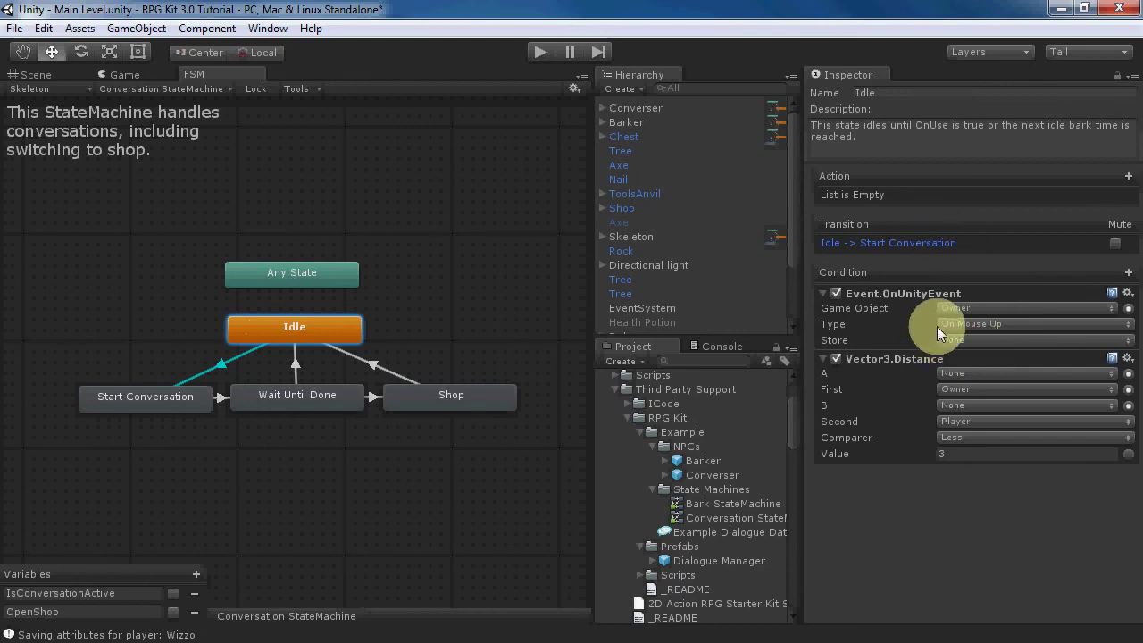
pyautogui.click(130, 403)
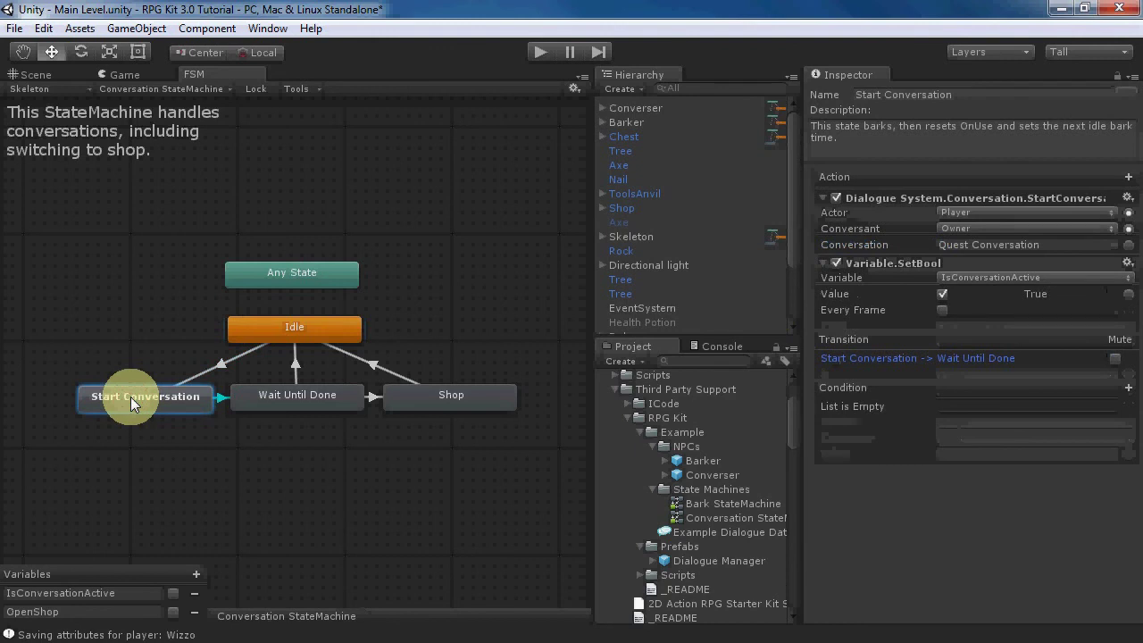
pyautogui.click(300, 395)
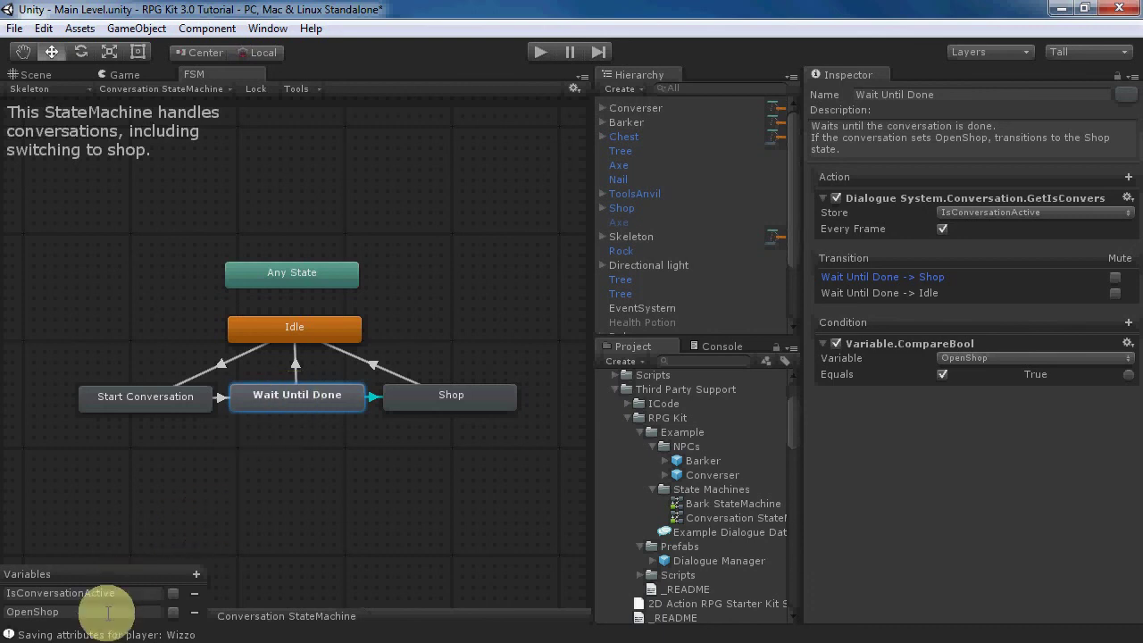
pyautogui.click(449, 407)
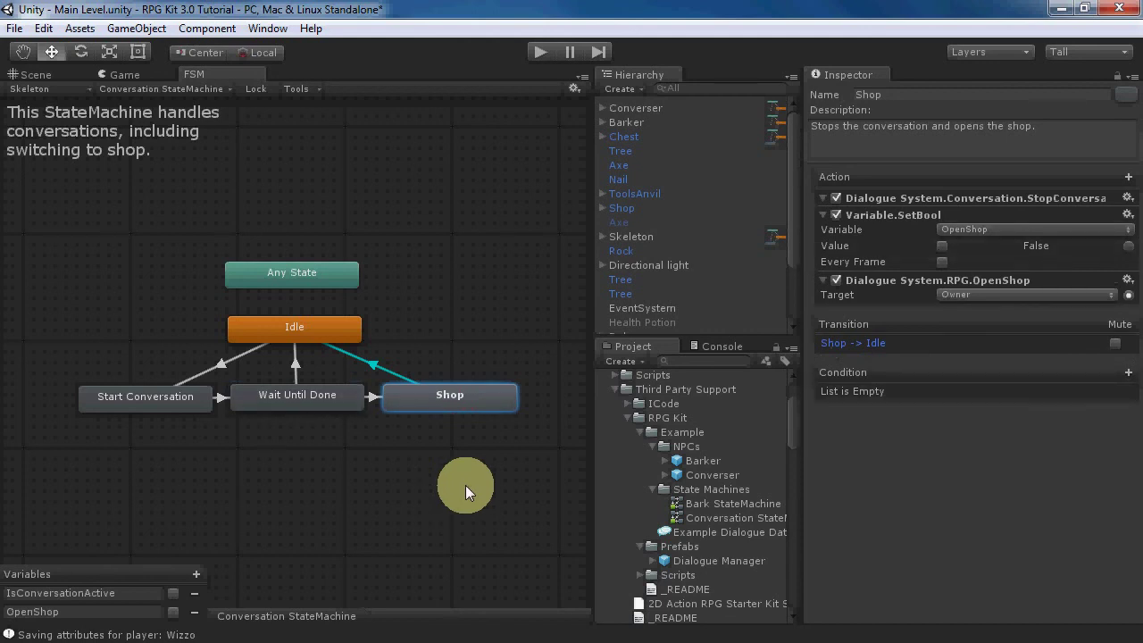
pyautogui.moveTo(792, 431); pyautogui.dragTo(806, 601)
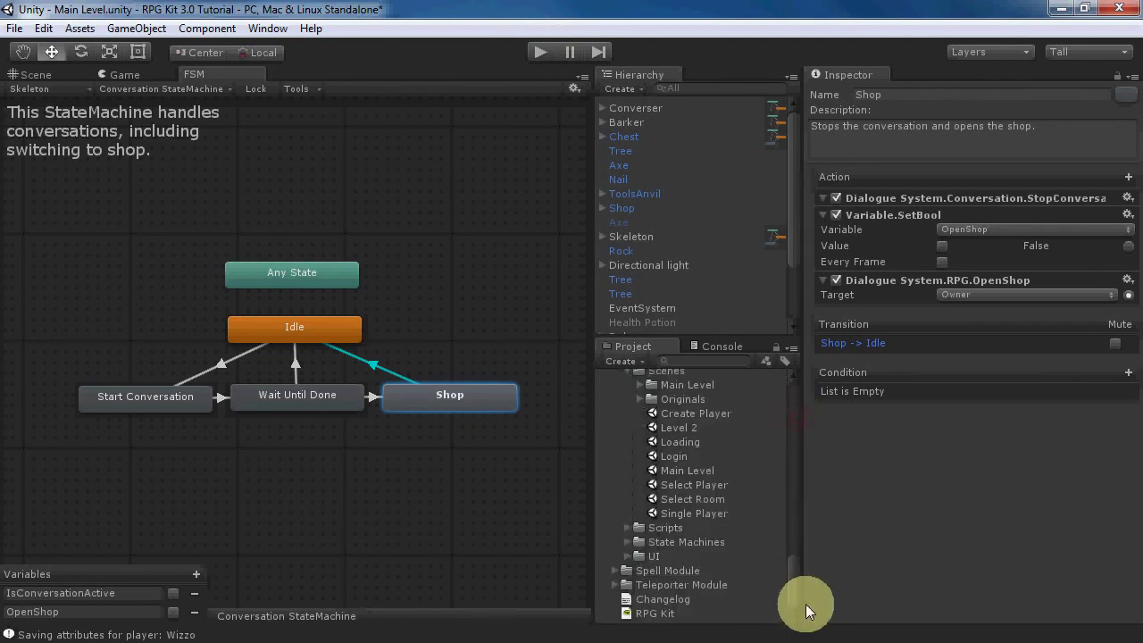
# - Save Main Level, open the Login scene and start play mode
pyautogui.doubleClick(671, 458)
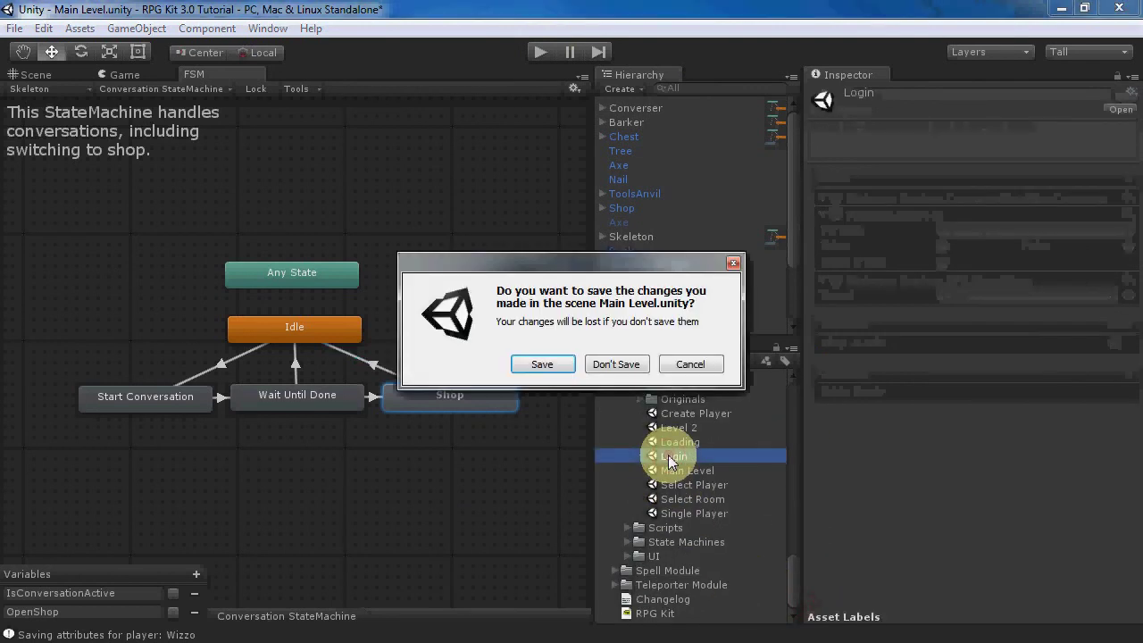
pyautogui.click(546, 366)
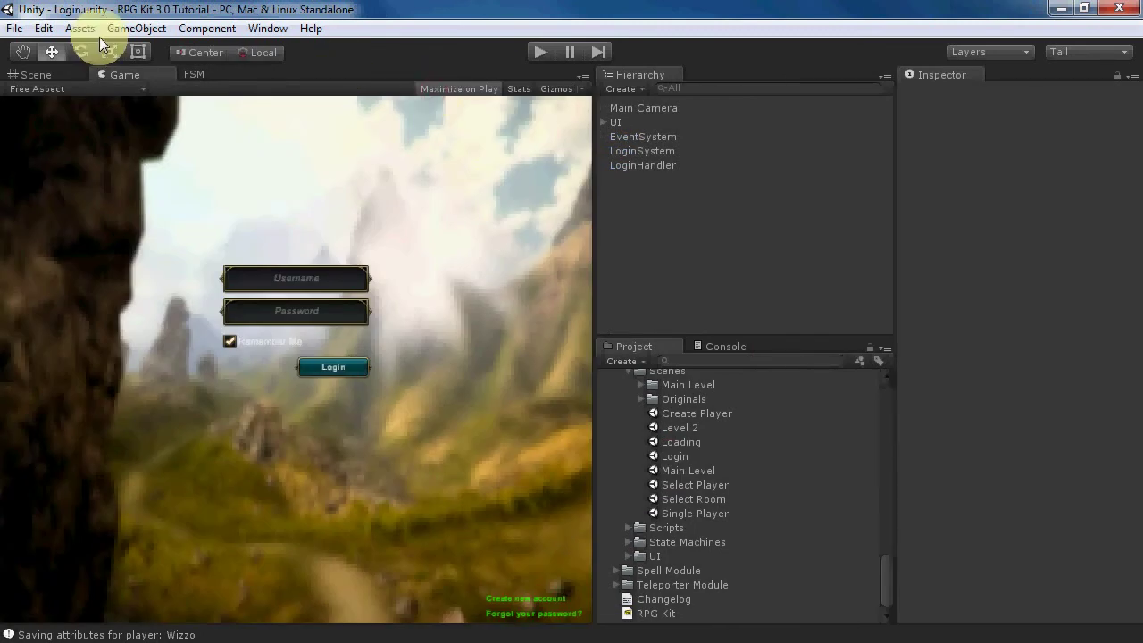
pyautogui.click(537, 53)
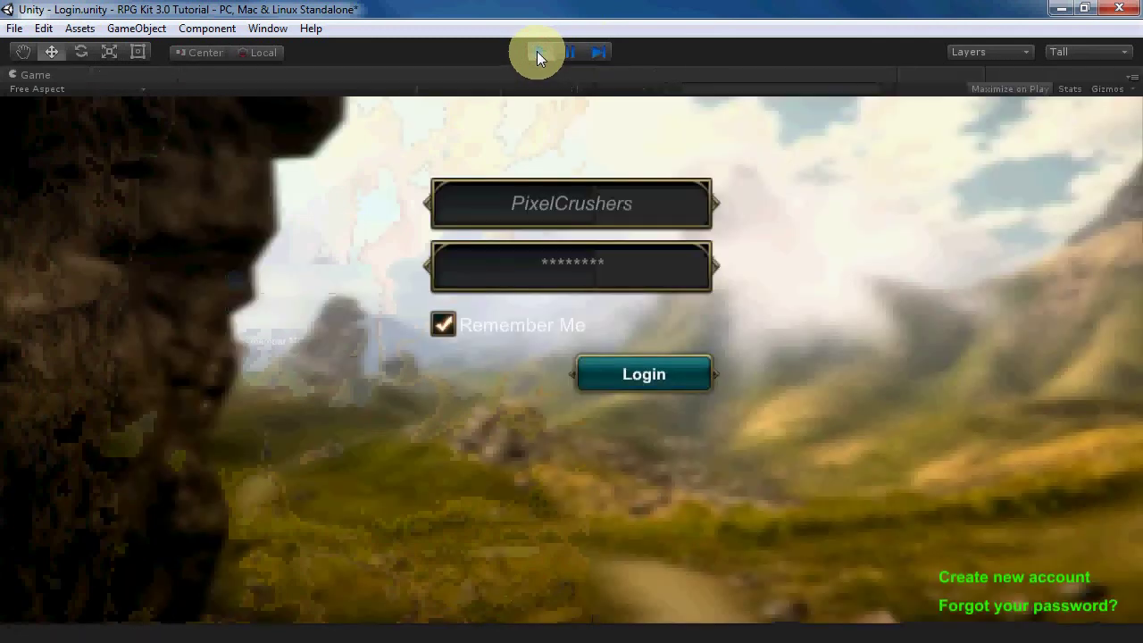
# - Log in, choose the Warlock and create a new room named 'test'
pyautogui.click(634, 374)
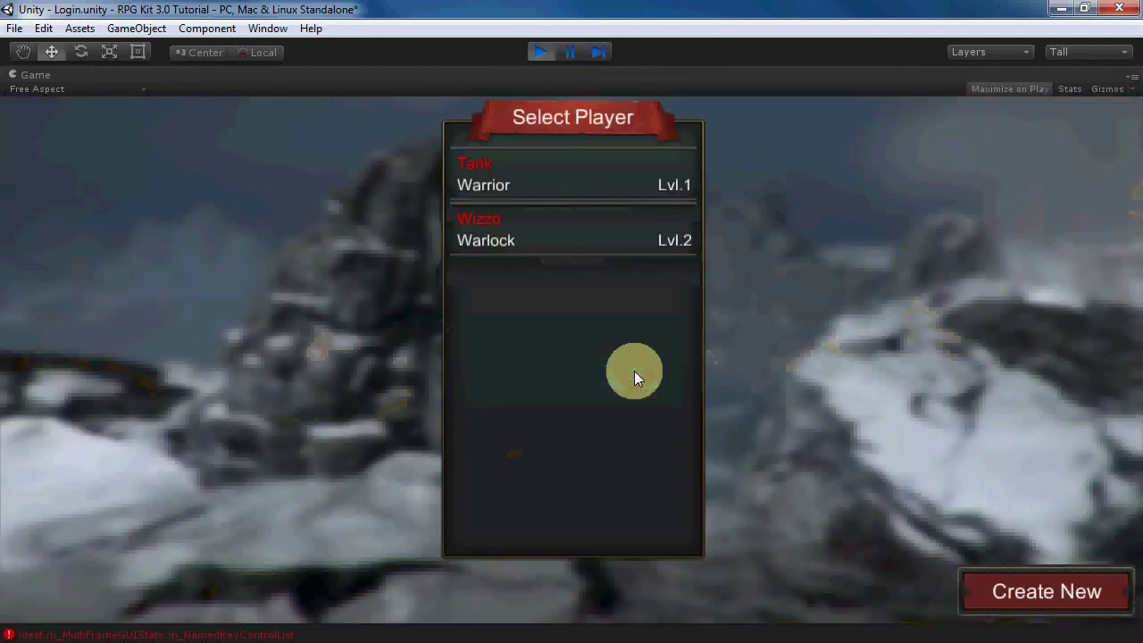
pyautogui.click(552, 236)
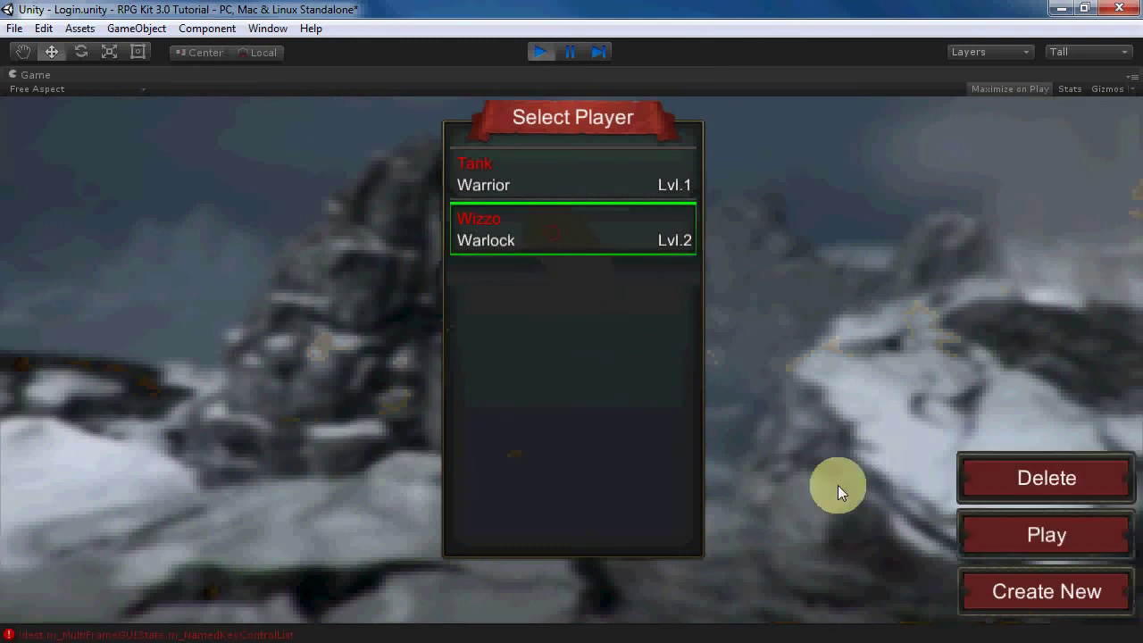
pyautogui.click(1029, 531)
pyautogui.click(1029, 592)
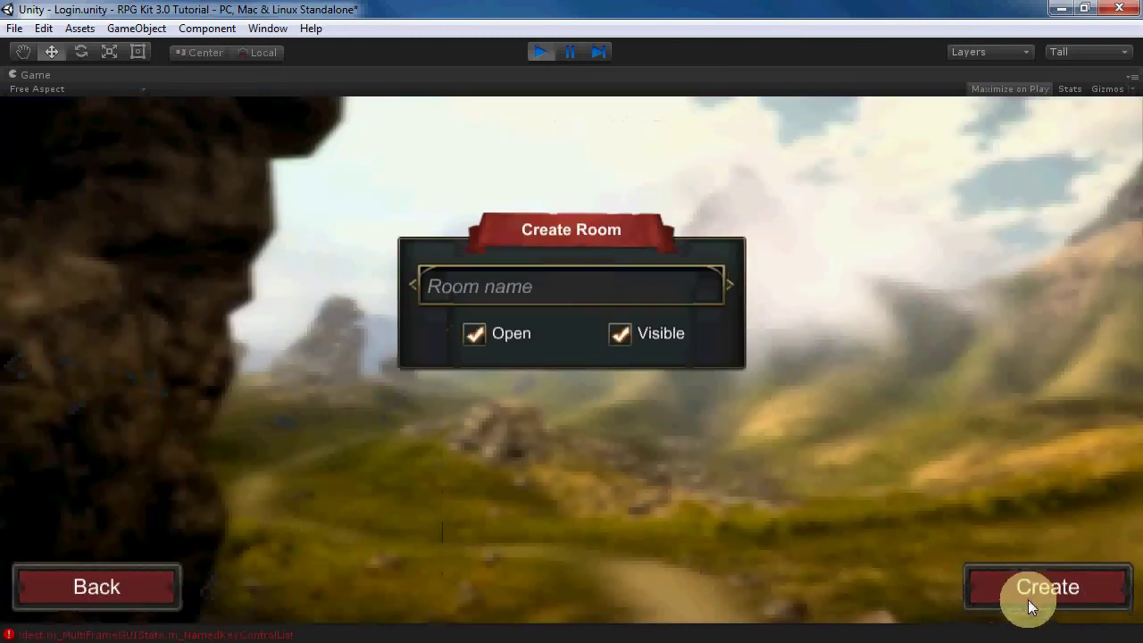
pyautogui.click(591, 295)
pyautogui.write('test')
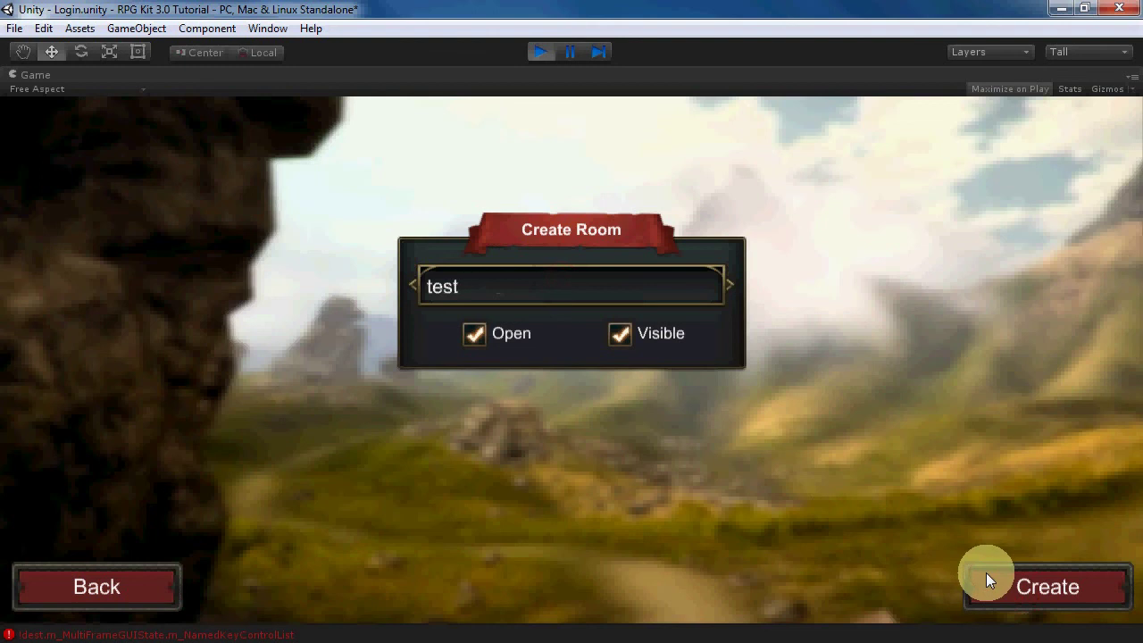
pyautogui.click(989, 574)
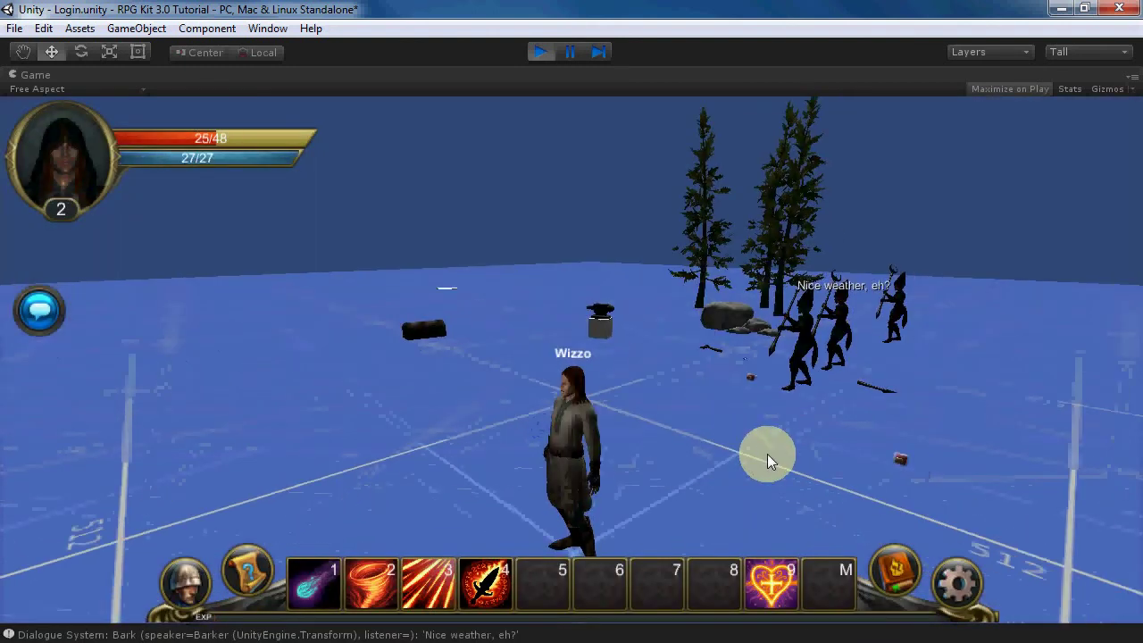
# - Talk to the Converser NPC to receive the 'Kill a skeleton.' quest, then say Bye
pyautogui.click(784, 454)
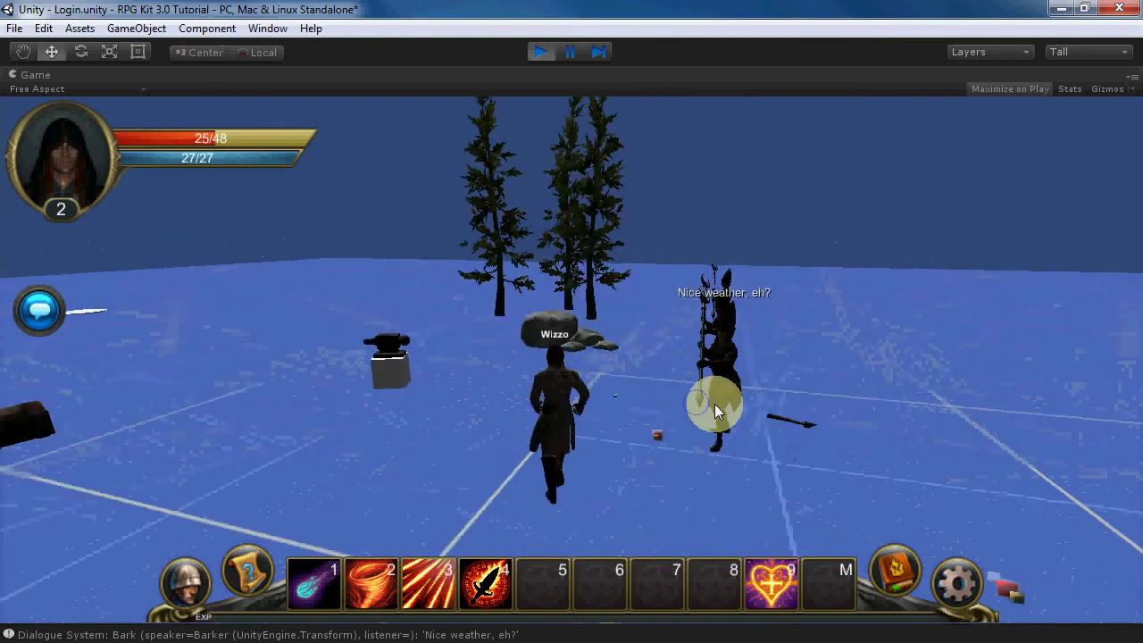
pyautogui.click(685, 393)
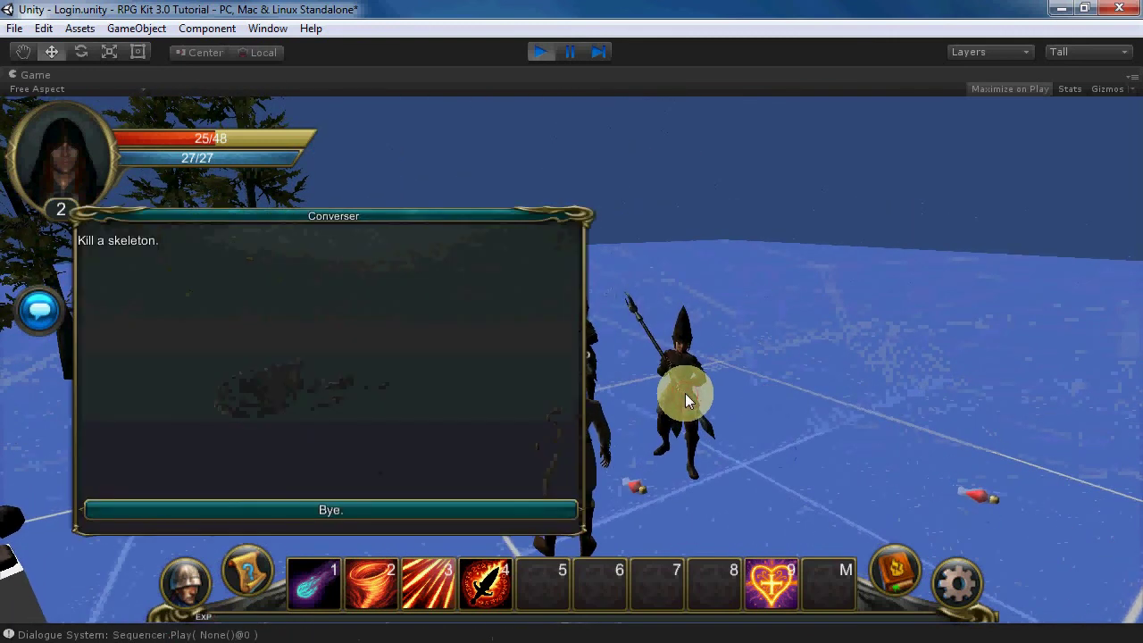
pyautogui.click(374, 509)
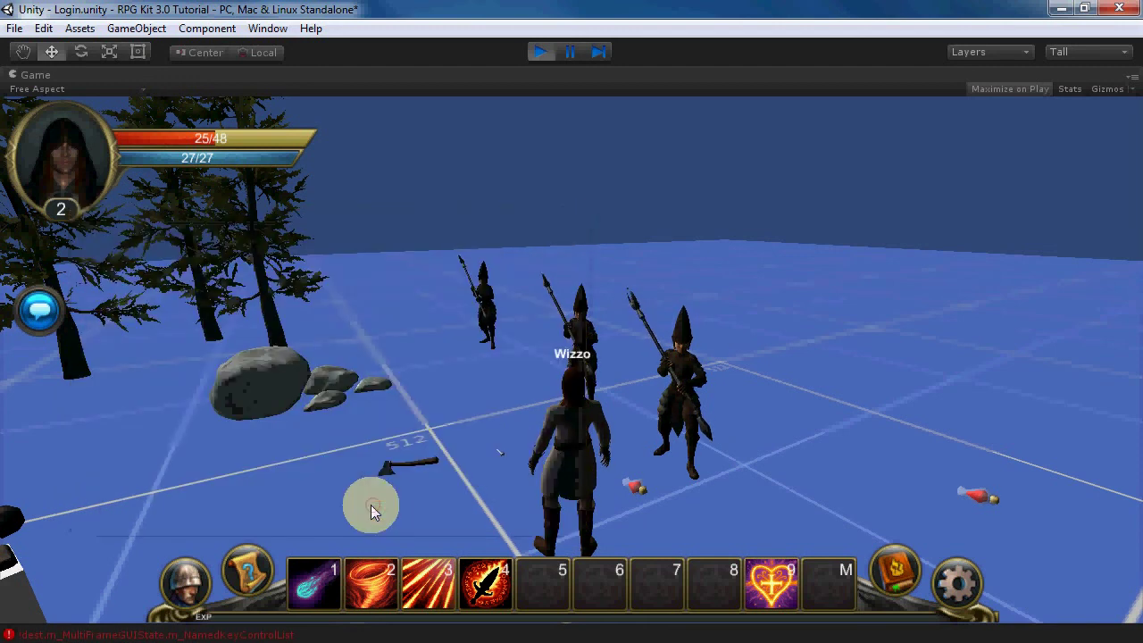
# - Heal, find a skeleton and kill it with attacks and Thorn Storm
pyautogui.moveTo(370, 480); pyautogui.dragTo(191, 477, button='right')
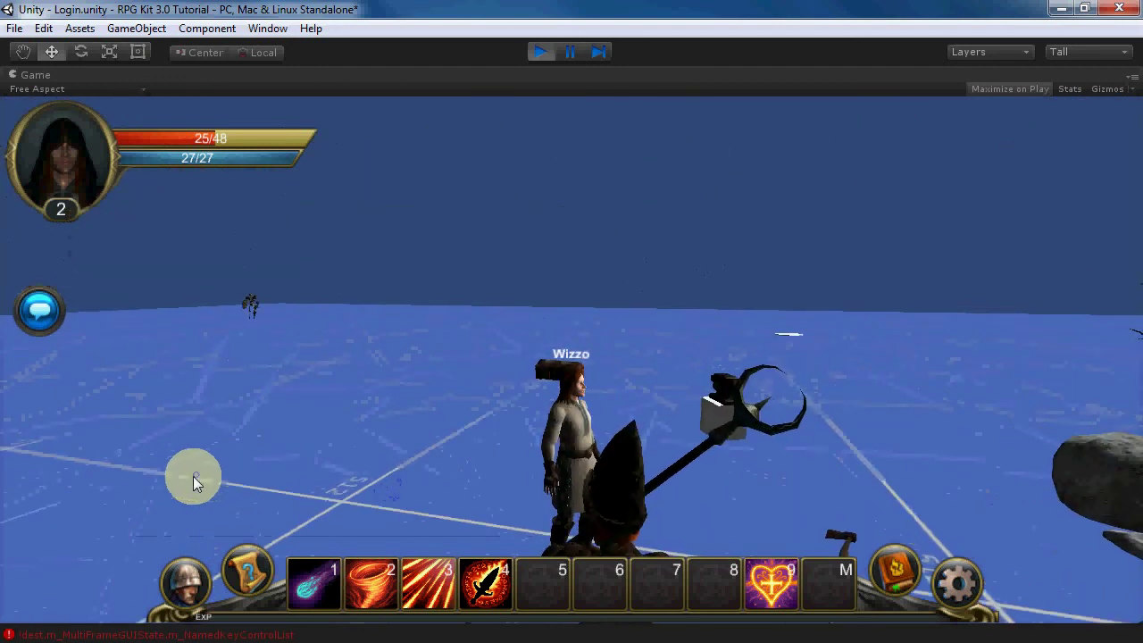
pyautogui.click(771, 576)
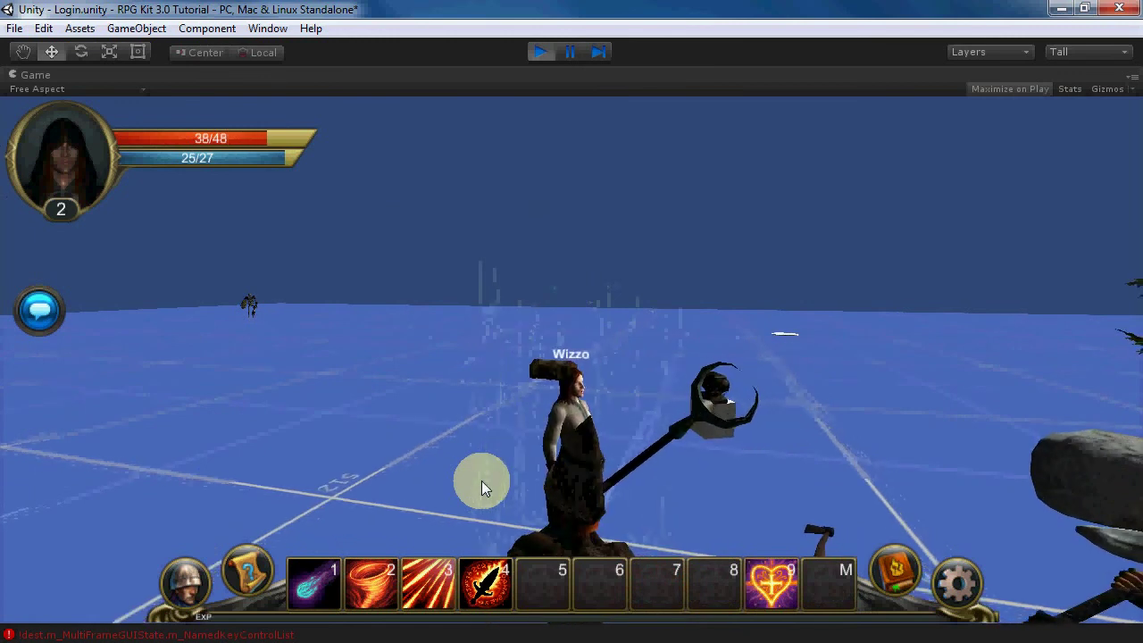
pyautogui.click(482, 469)
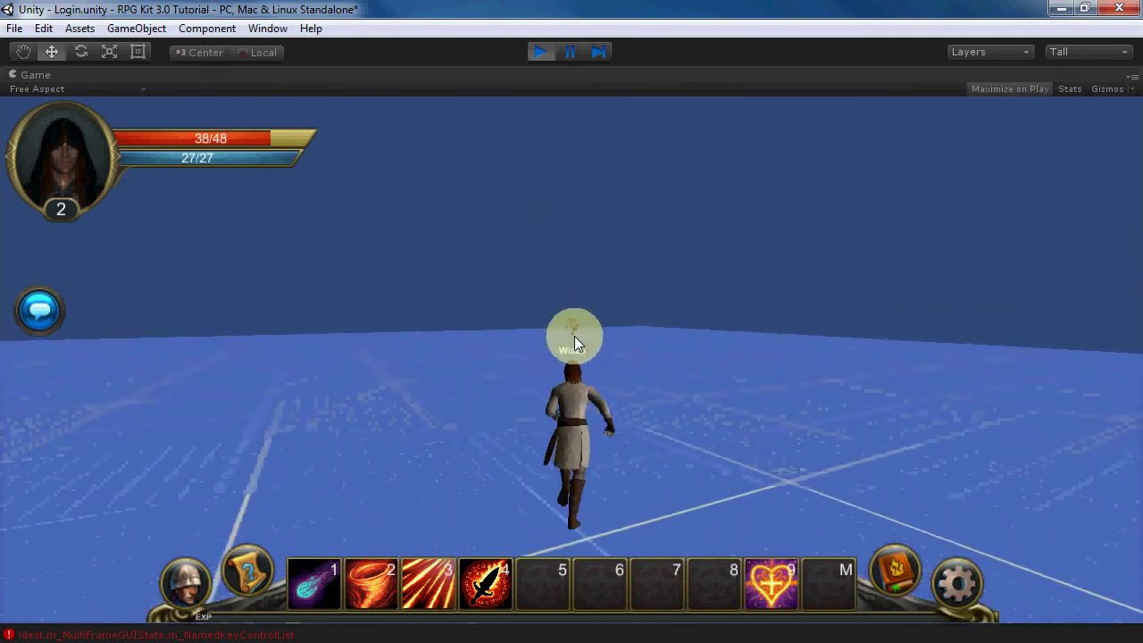
pyautogui.click(569, 334)
pyautogui.moveTo(504, 588)
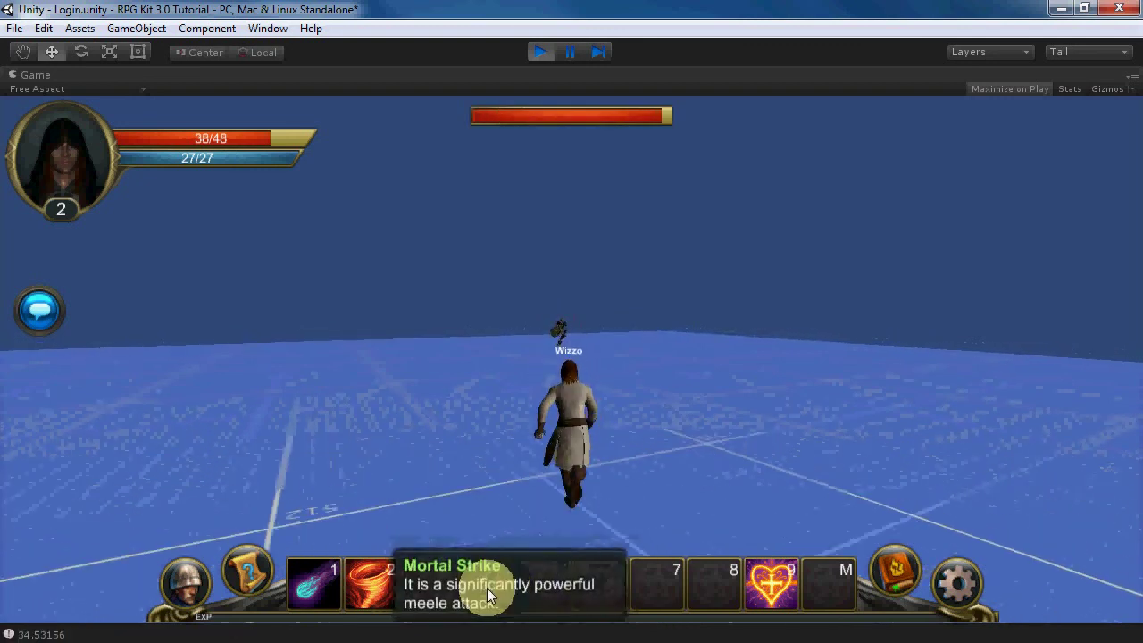
pyautogui.click(487, 587)
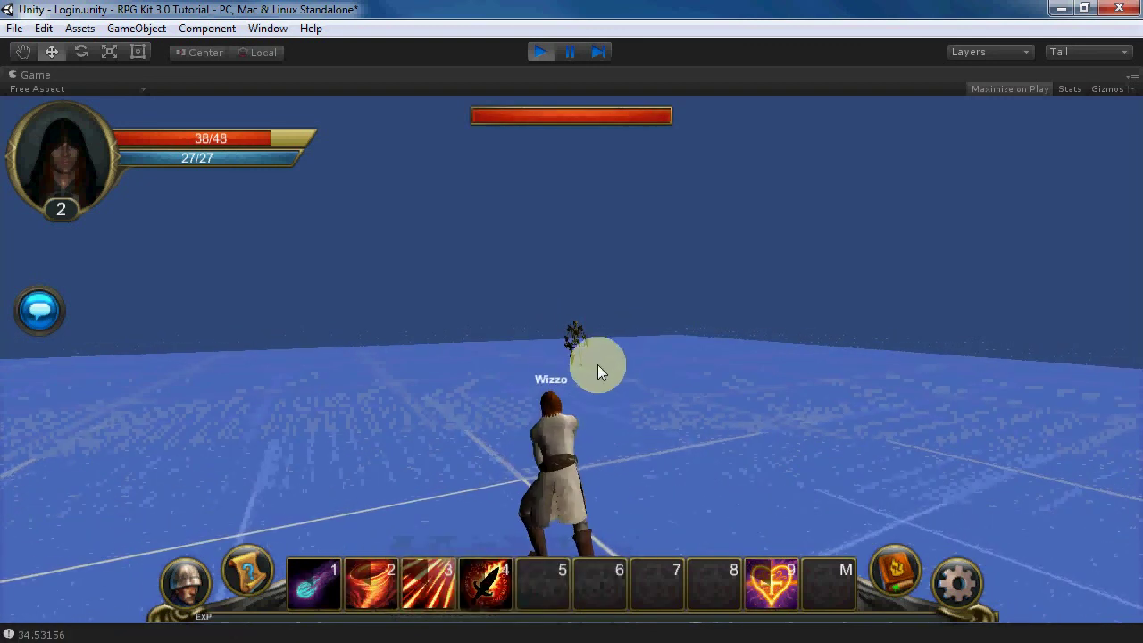
pyautogui.click(446, 582)
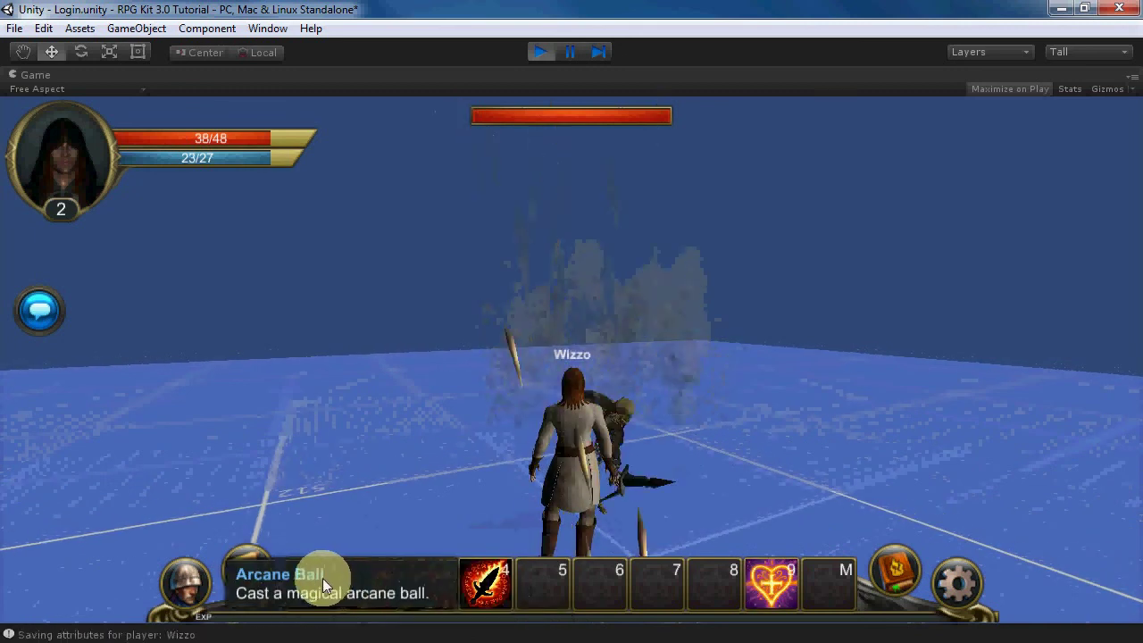
pyautogui.click(322, 578)
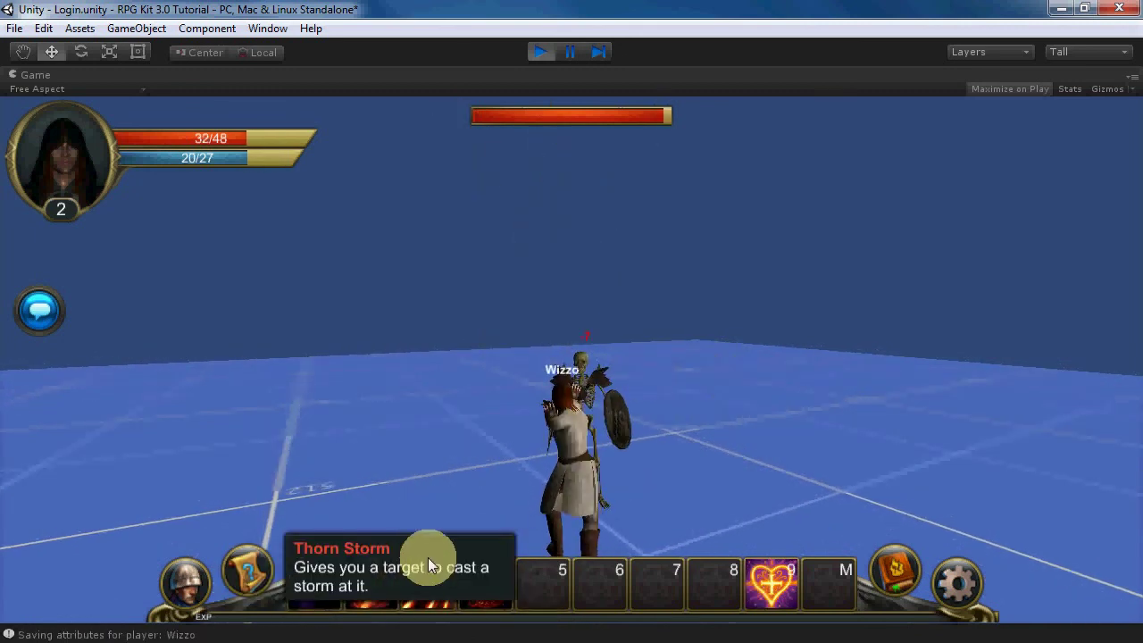
pyautogui.click(428, 557)
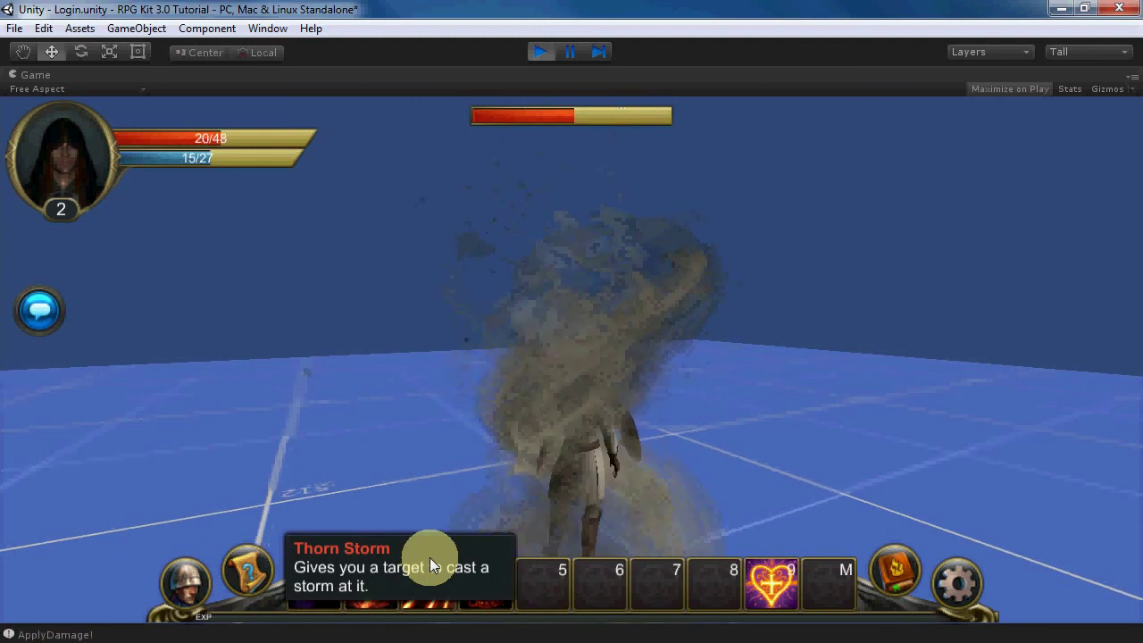
pyautogui.click(429, 557)
pyautogui.click(553, 522)
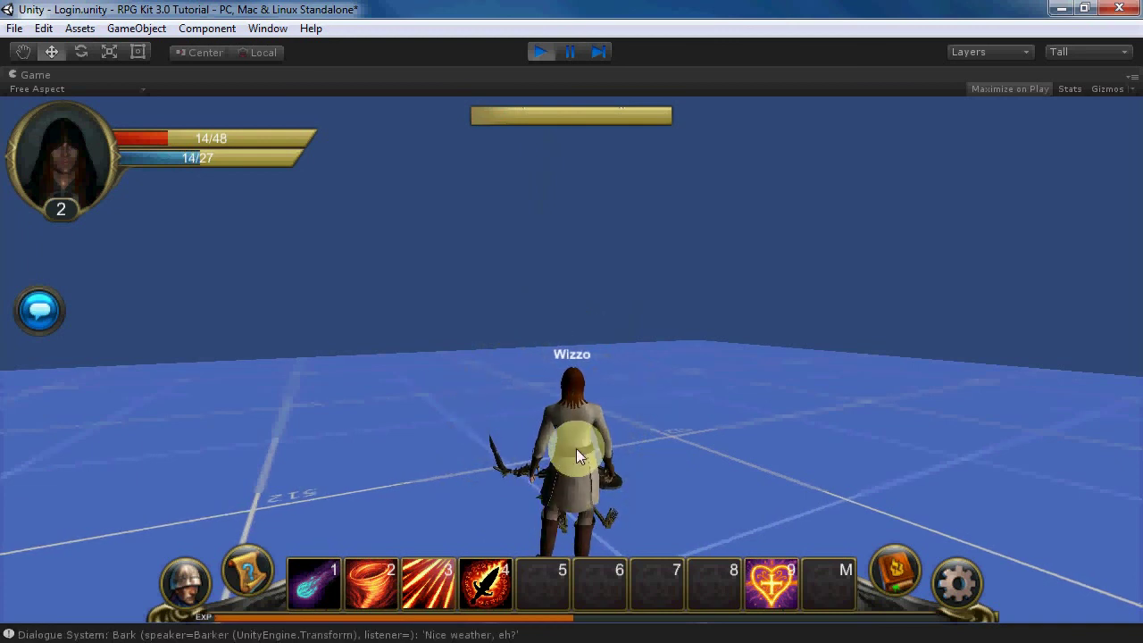
# - Return to the Converser, get 'Thanks for killing the skeleton.' and say Bye
pyautogui.moveTo(580, 444); pyautogui.dragTo(389, 419)
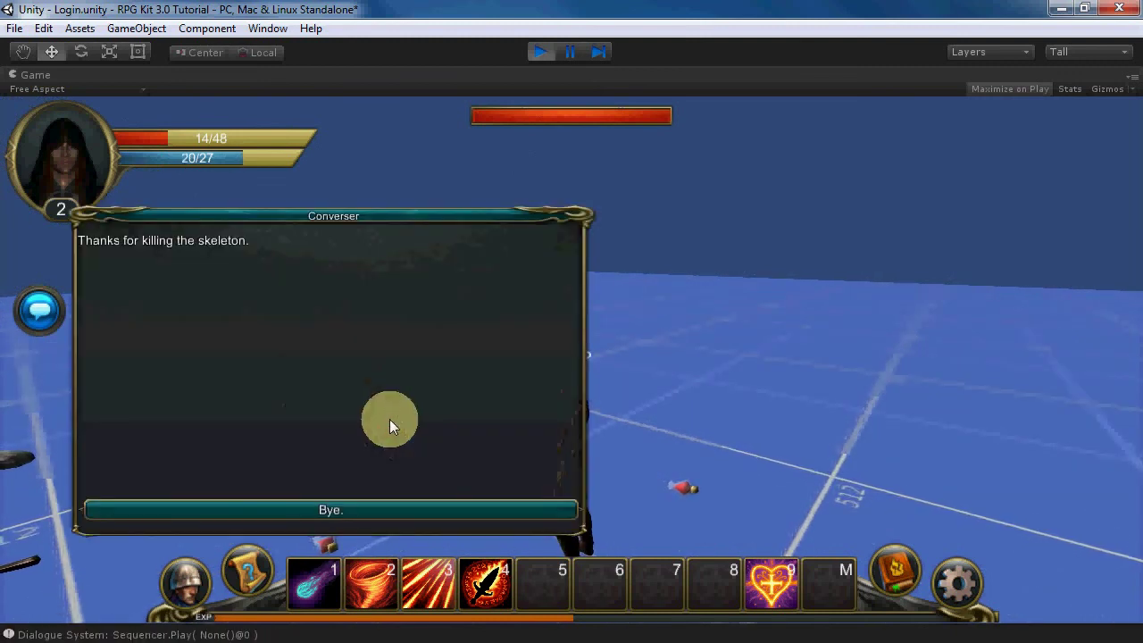
pyautogui.click(313, 509)
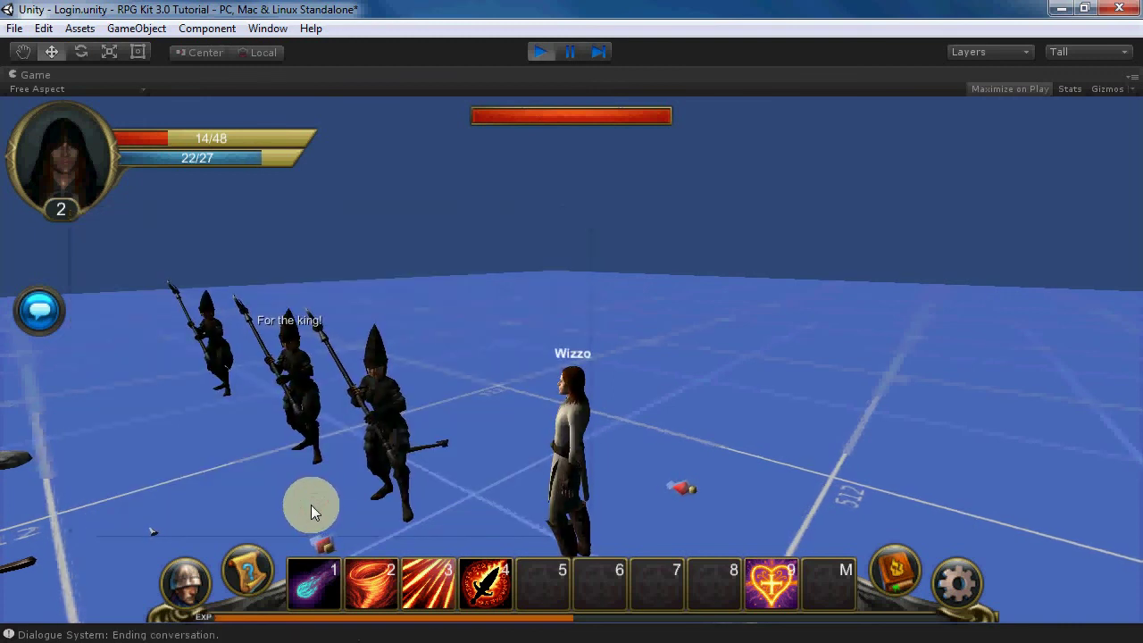